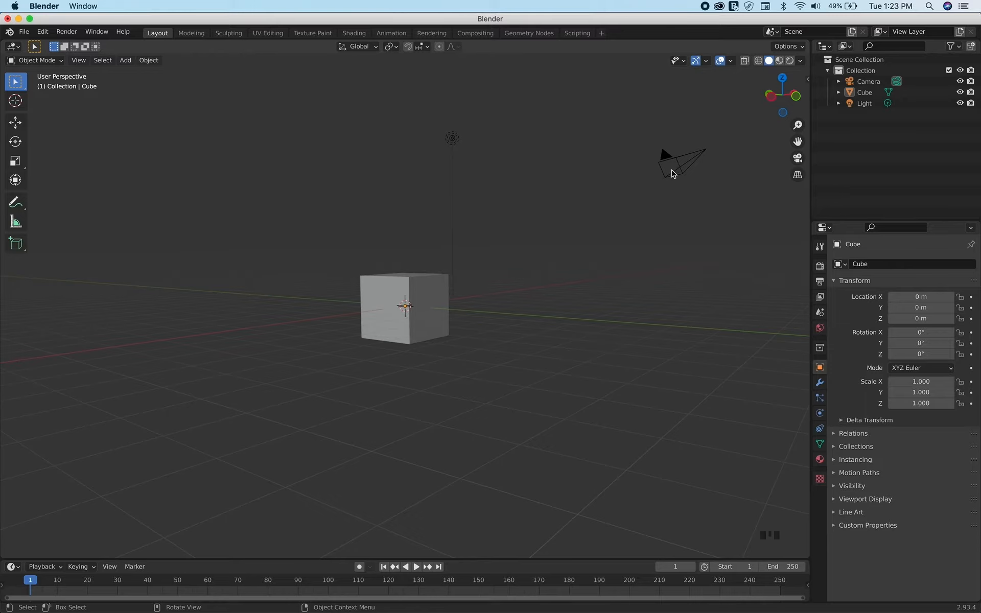
Add a Subdivision Surface modifier to the default cube
{"action": "scroll", "coordinate": [671, 172], "scroll_direction": "up", "scroll_amount": 5}
{"action": "scroll", "coordinate": [672, 172], "scroll_direction": "right", "scroll_amount": 15}
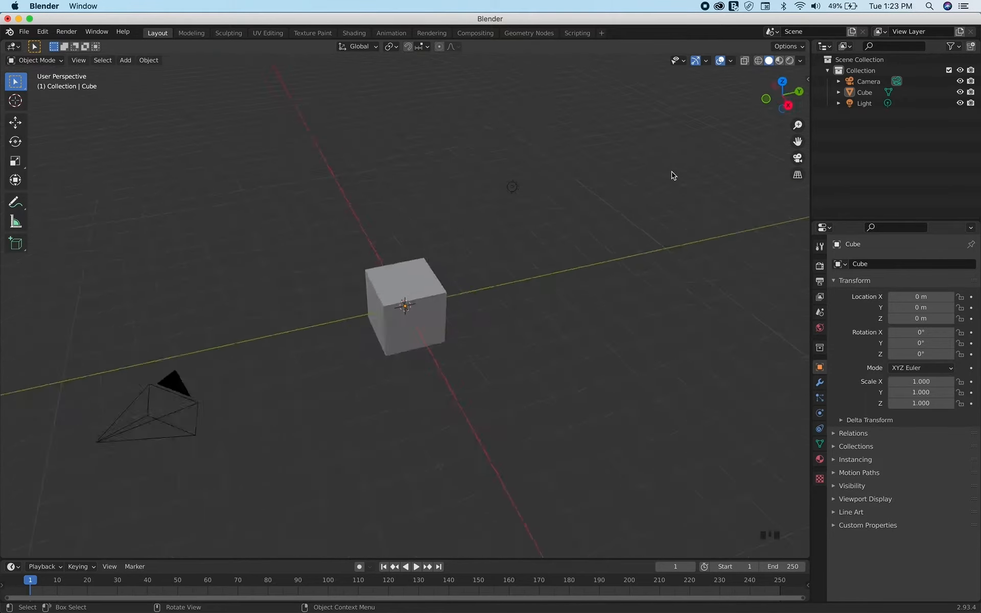
{"action": "scroll", "coordinate": [561, 235], "scroll_direction": "up", "scroll_amount": 3}
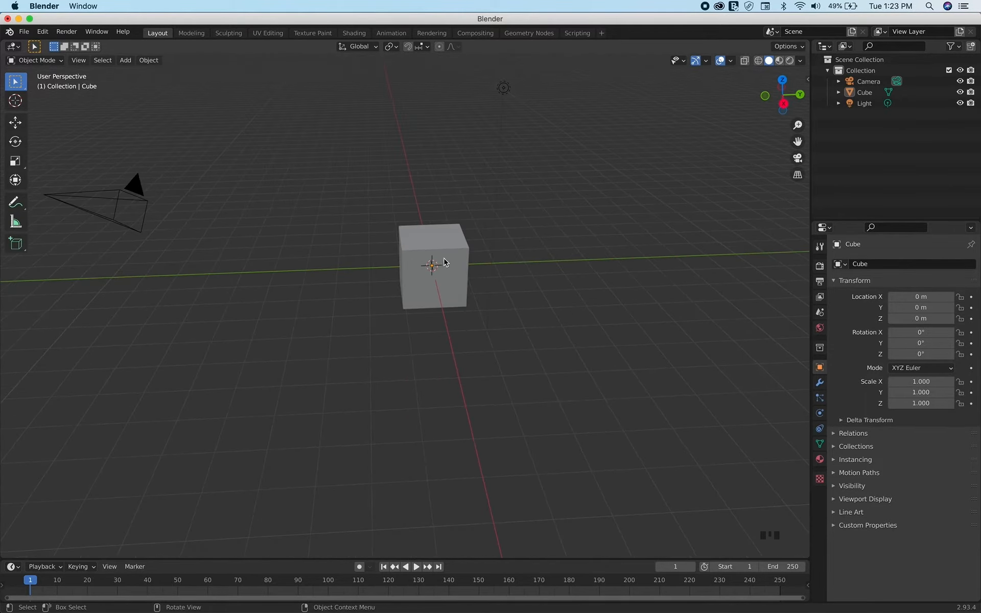
{"action": "left_click", "coordinate": [454, 245]}
{"action": "scroll", "coordinate": [455, 245], "scroll_direction": "right", "scroll_amount": 10}
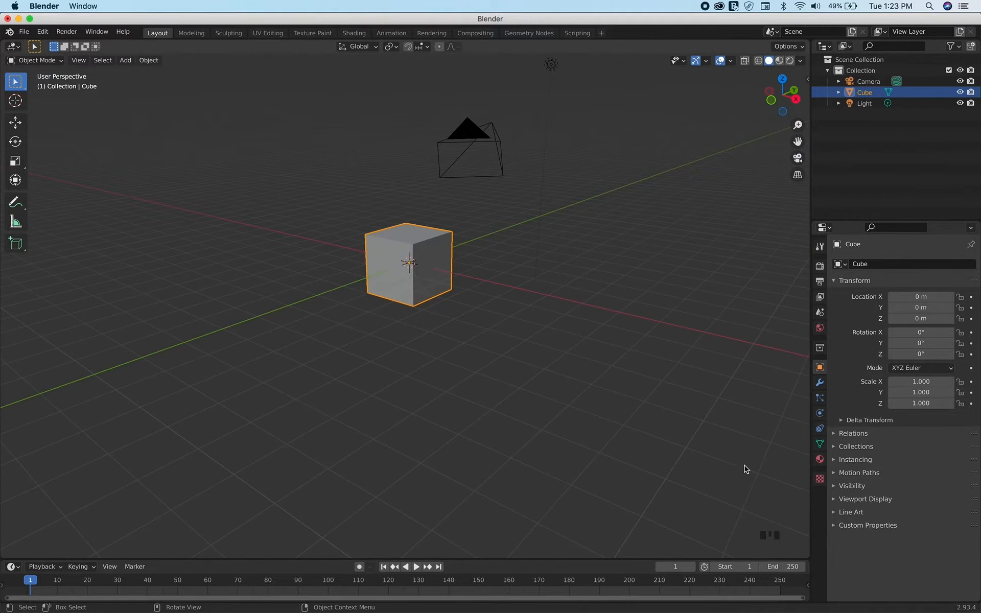
{"action": "left_click", "coordinate": [819, 384]}
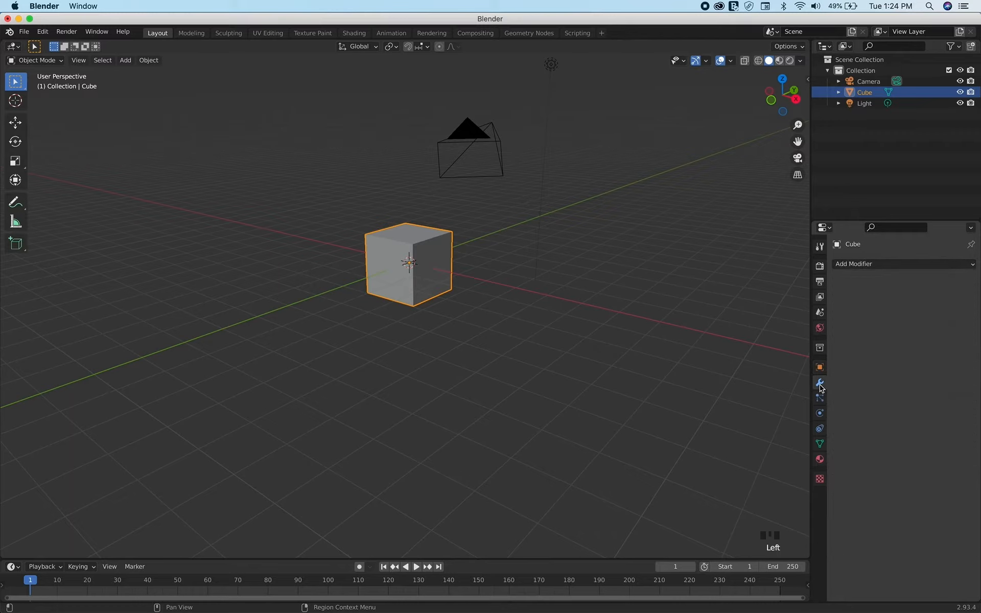
{"action": "left_click", "coordinate": [872, 265]}
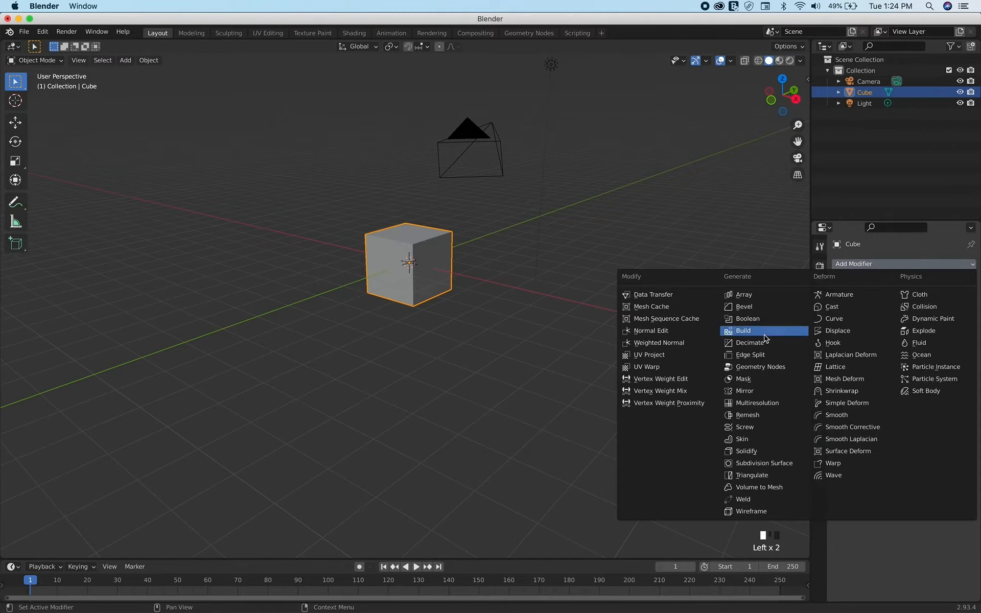
{"action": "left_click", "coordinate": [751, 465]}
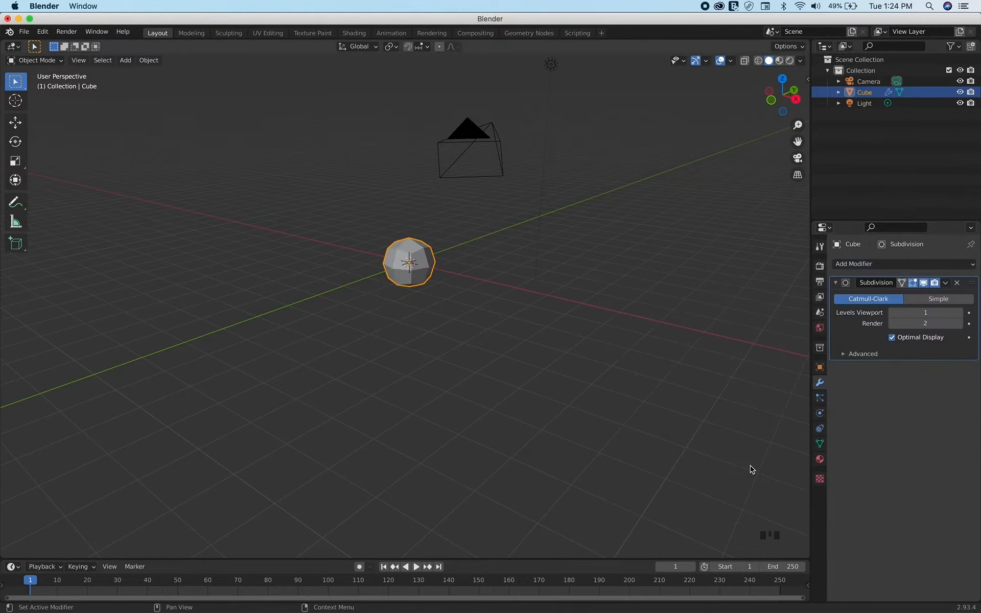
Set the cube's Subdivision modifier to 3 viewport levels and 3 render levels
{"action": "scroll", "coordinate": [332, 304], "scroll_direction": "up", "scroll_amount": 5}
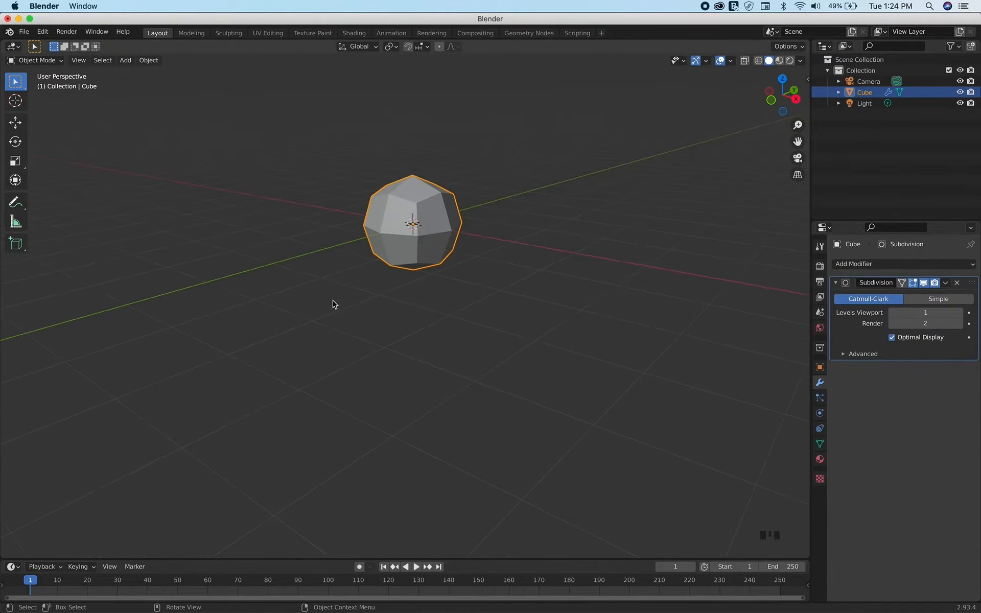
{"action": "scroll", "coordinate": [332, 304], "scroll_direction": "up", "scroll_amount": 4, "text": "shift"}
{"action": "scroll", "coordinate": [335, 305], "scroll_direction": "left", "scroll_amount": 7}
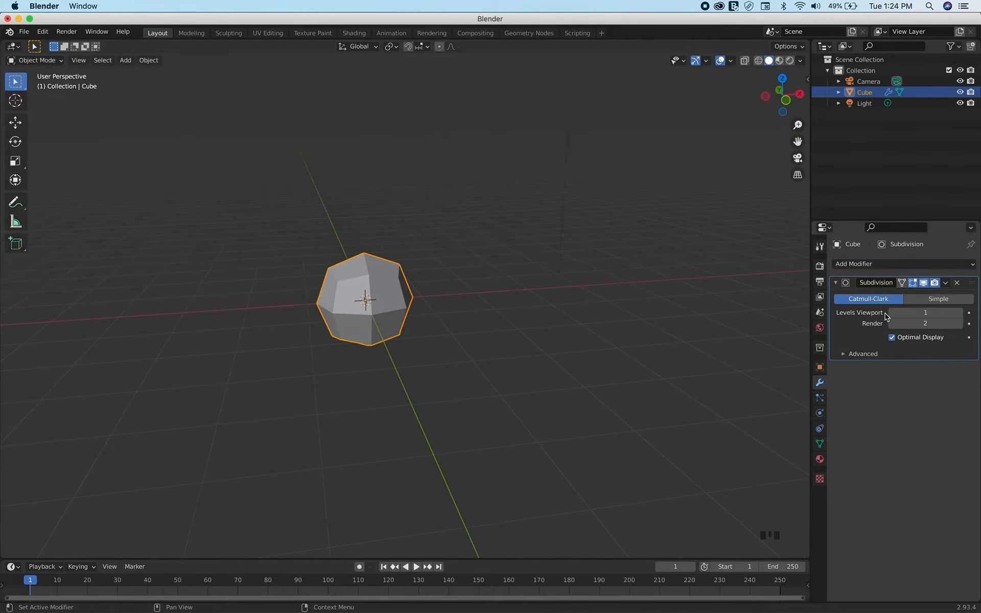
{"action": "left_click", "coordinate": [959, 312]}
{"action": "left_click", "coordinate": [959, 313]}
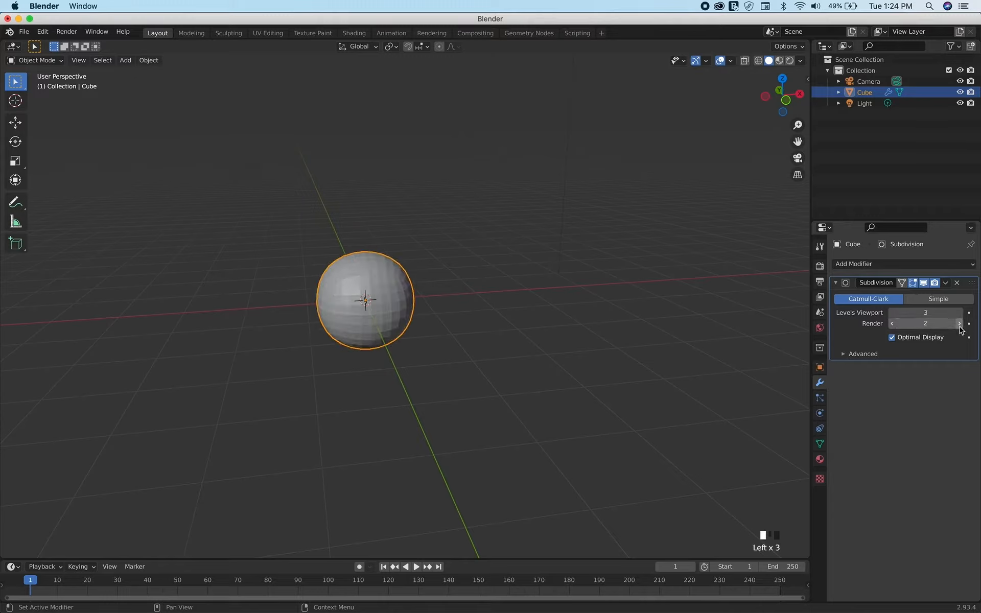
{"action": "left_click", "coordinate": [892, 324]}
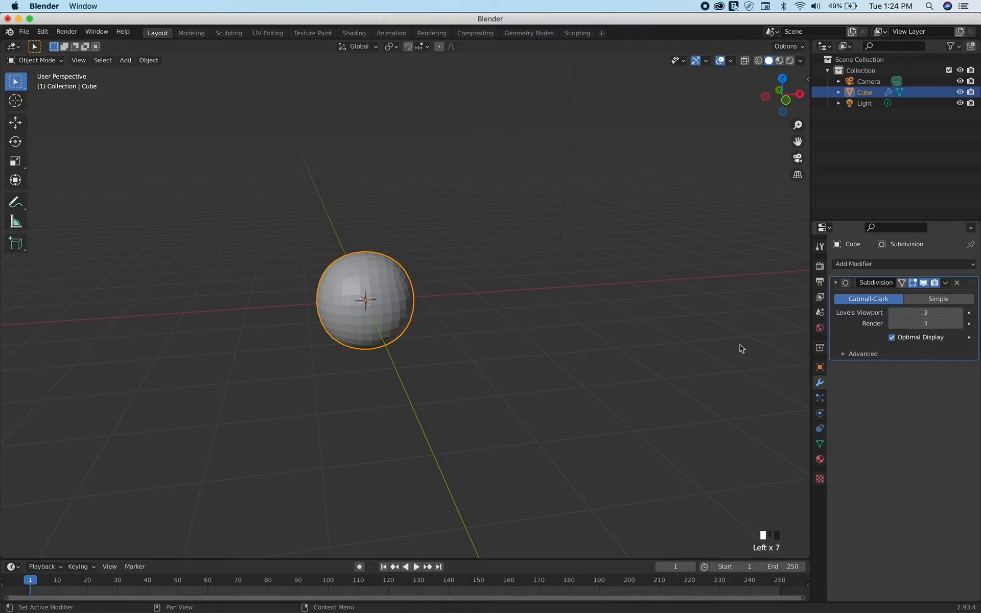
Turn off Optimal Display in the cube's Subdivision modifier
{"action": "left_click", "coordinate": [892, 339]}
{"action": "left_click", "coordinate": [893, 339]}
{"action": "left_click", "coordinate": [892, 338]}
{"action": "left_click", "coordinate": [892, 338]}
{"action": "left_click", "coordinate": [893, 337]}
{"action": "scroll", "coordinate": [471, 302], "scroll_direction": "right", "scroll_amount": 5}
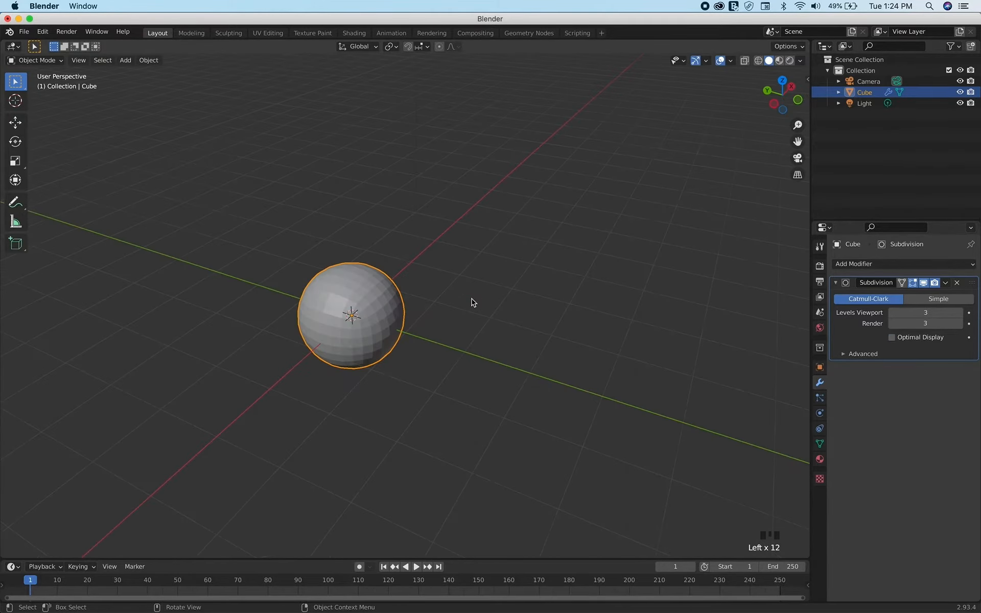
Examine the advanced settings of the Subdivision modifier, leaving the section collapsed
{"action": "left_click", "coordinate": [843, 354]}
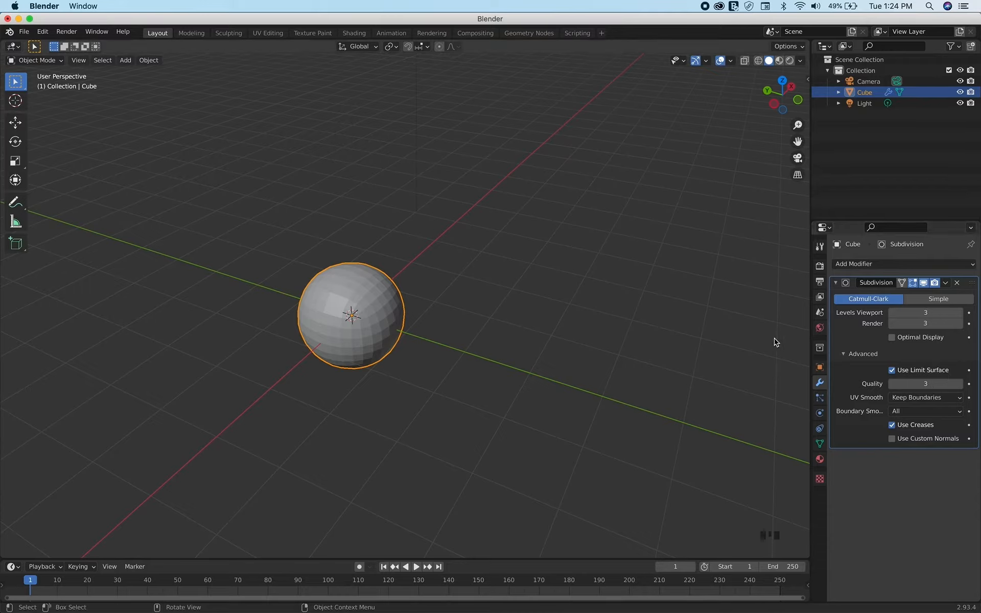
{"action": "left_click", "coordinate": [843, 354]}
{"action": "scroll", "coordinate": [512, 322], "scroll_direction": "right", "scroll_amount": 10}
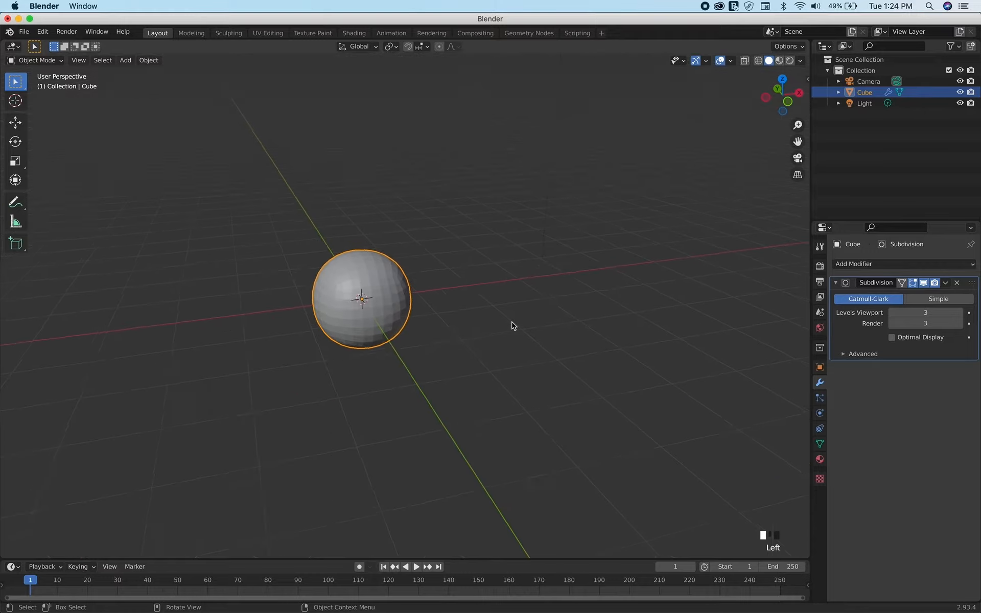
Apply Shade Smooth to the subdivided cube and deselect it
{"action": "scroll", "coordinate": [512, 322], "scroll_direction": "right", "scroll_amount": 1}
{"action": "left_click", "coordinate": [376, 283]}
{"action": "scroll", "coordinate": [376, 283], "scroll_direction": "left", "scroll_amount": 6}
{"action": "scroll", "coordinate": [376, 283], "scroll_direction": "right", "scroll_amount": 8}
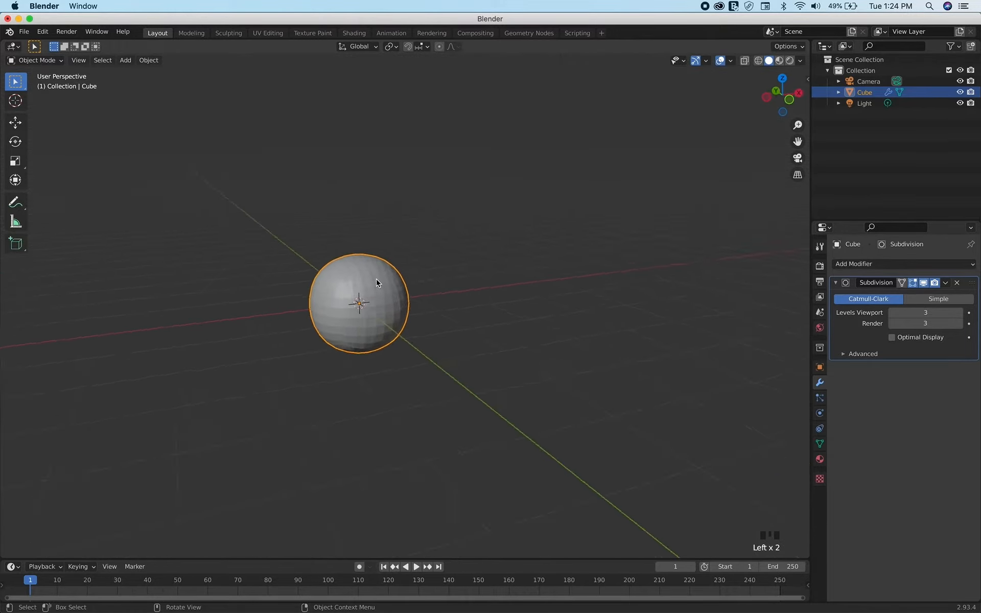
{"action": "scroll", "coordinate": [376, 283], "scroll_direction": "down", "scroll_amount": 4, "text": "shift"}
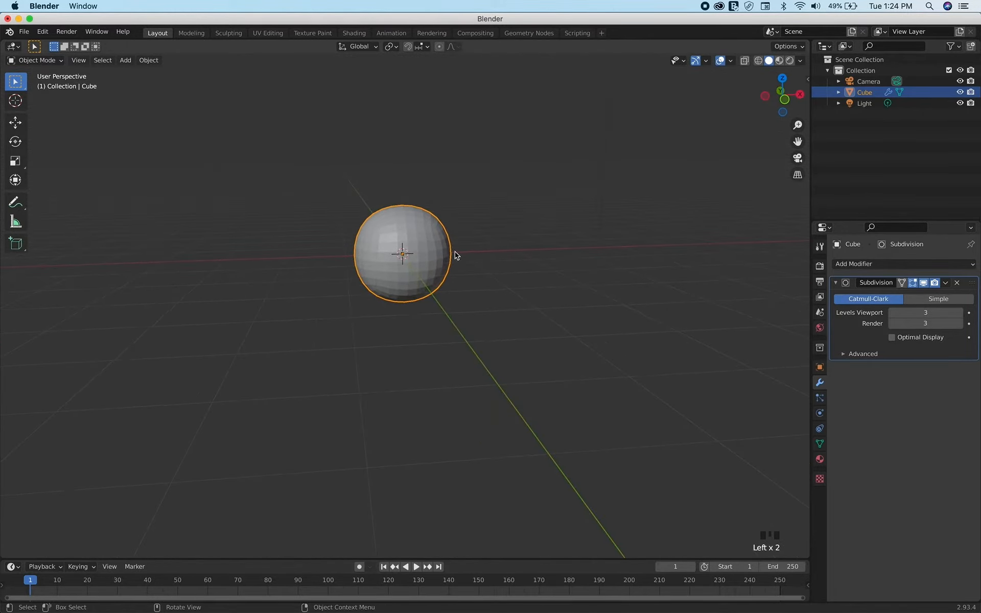
{"action": "scroll", "coordinate": [444, 240], "scroll_direction": "right", "scroll_amount": 6}
{"action": "scroll", "coordinate": [443, 241], "scroll_direction": "right", "scroll_amount": 8}
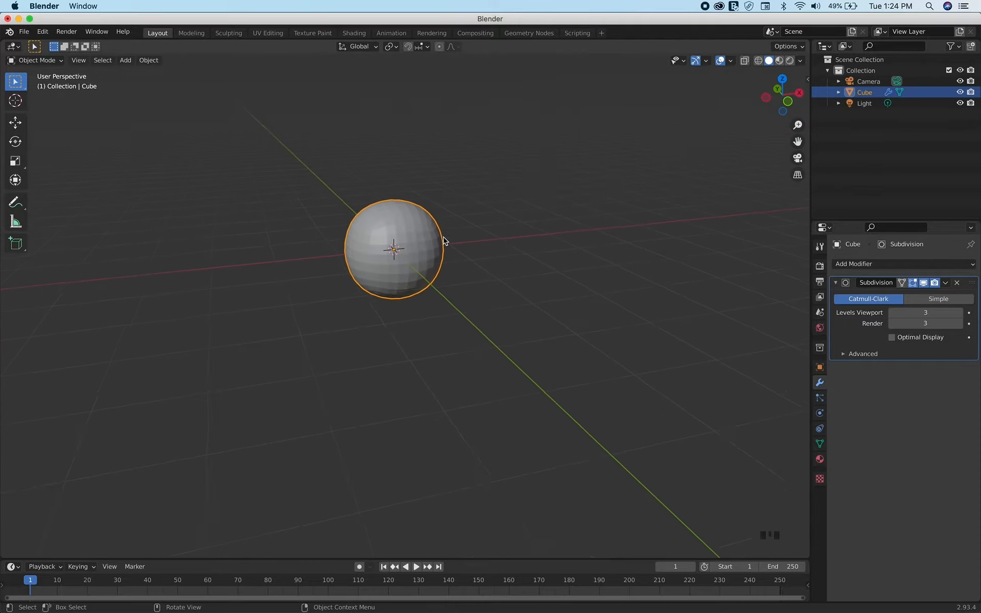
{"action": "right_click", "coordinate": [394, 226]}
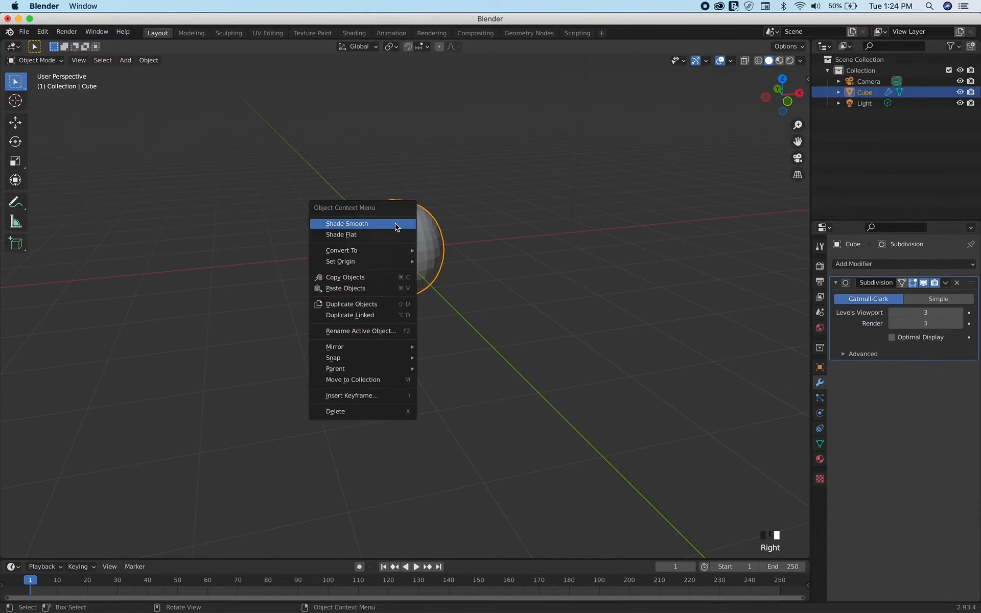
{"action": "left_click", "coordinate": [368, 230]}
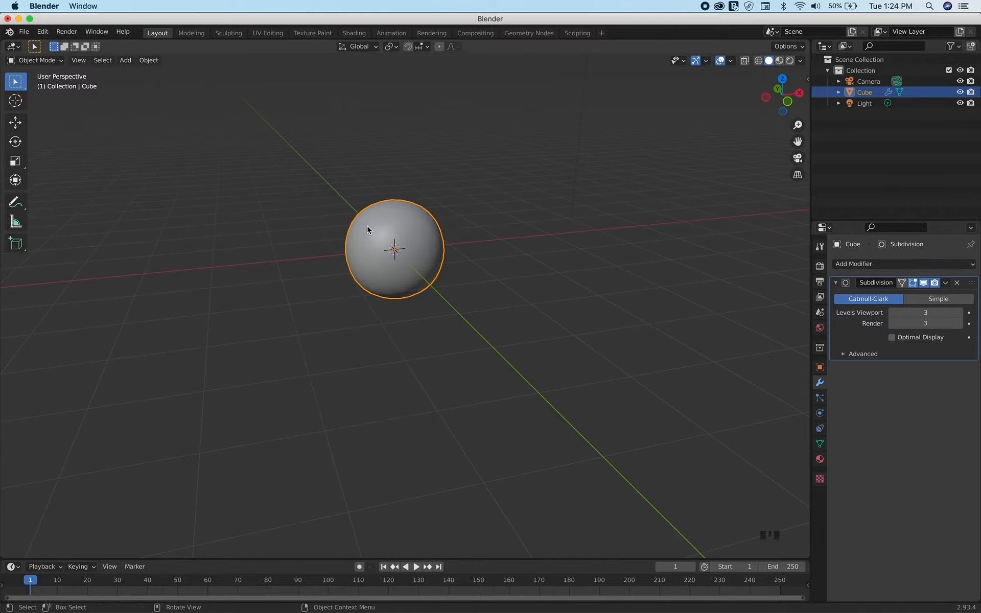
{"action": "left_click", "coordinate": [472, 231]}
{"action": "scroll", "coordinate": [472, 231], "scroll_direction": "left", "scroll_amount": 5}
{"action": "scroll", "coordinate": [472, 232], "scroll_direction": "right", "scroll_amount": 3}
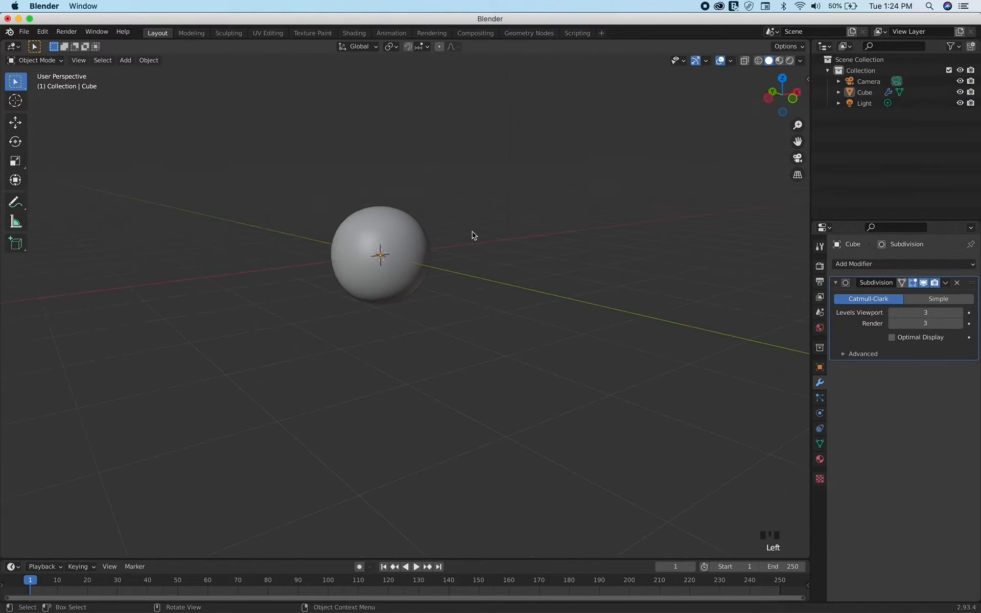
{"action": "scroll", "coordinate": [472, 231], "scroll_direction": "up", "scroll_amount": 3, "text": "shift"}
{"action": "scroll", "coordinate": [472, 231], "scroll_direction": "left", "scroll_amount": 2, "text": "shift"}
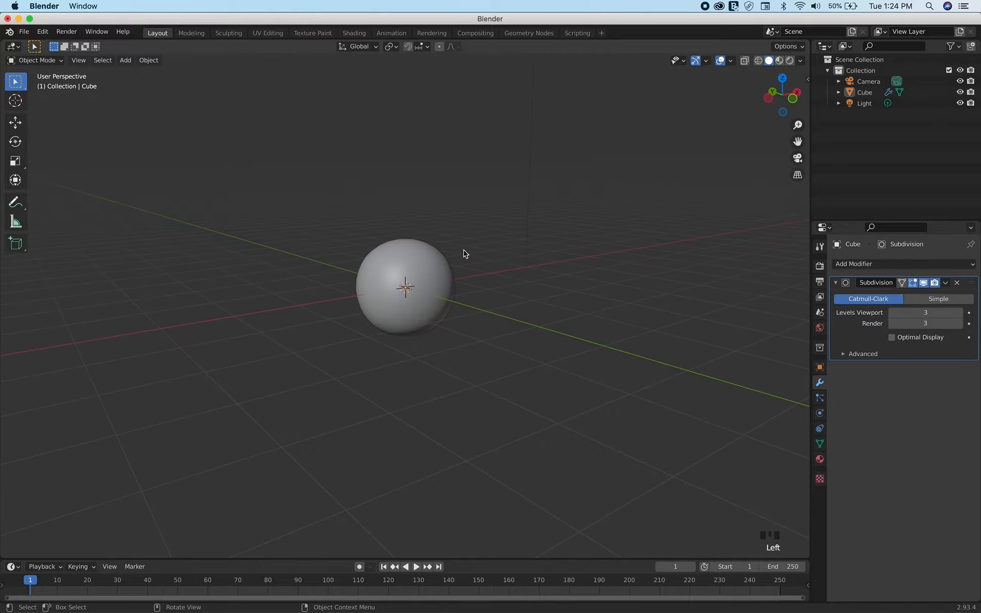
Move the smoothed cube straight up along the Z axis, well above the world origin
{"action": "left_click", "coordinate": [416, 299]}
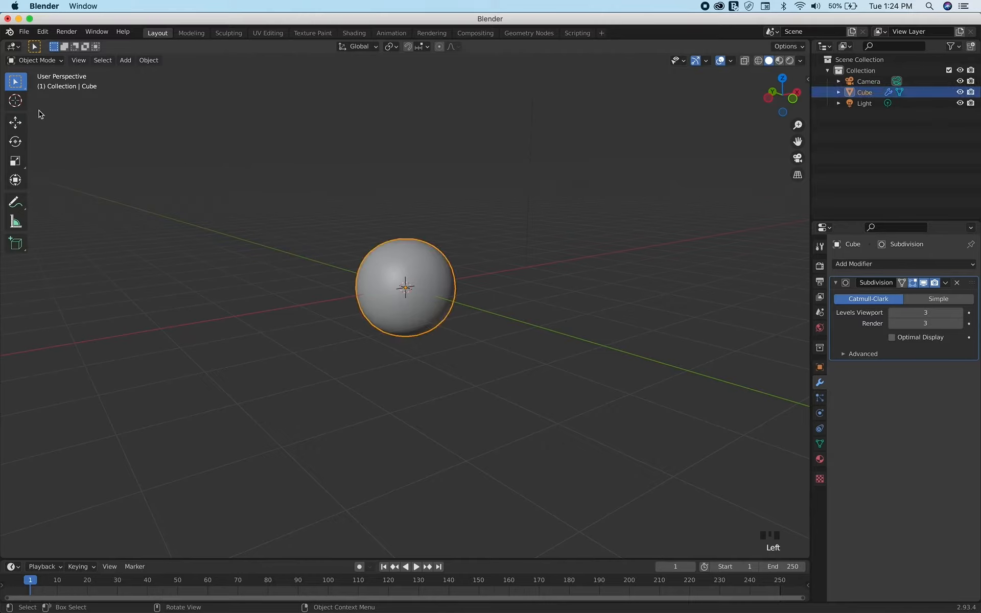
{"action": "left_click", "coordinate": [16, 122]}
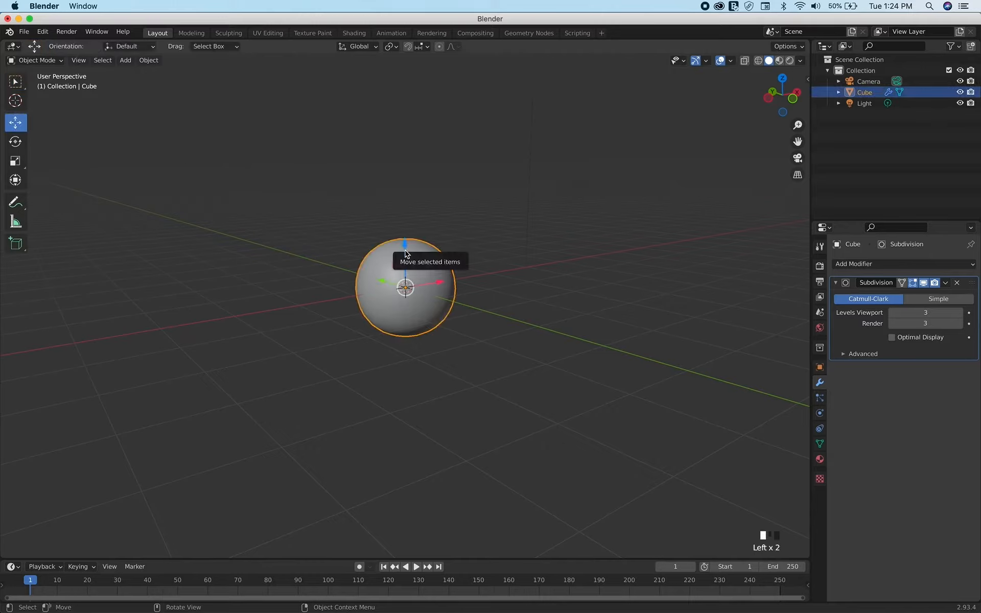
{"action": "left_click_drag", "start_coordinate": [404, 246], "coordinate": [424, 69]}
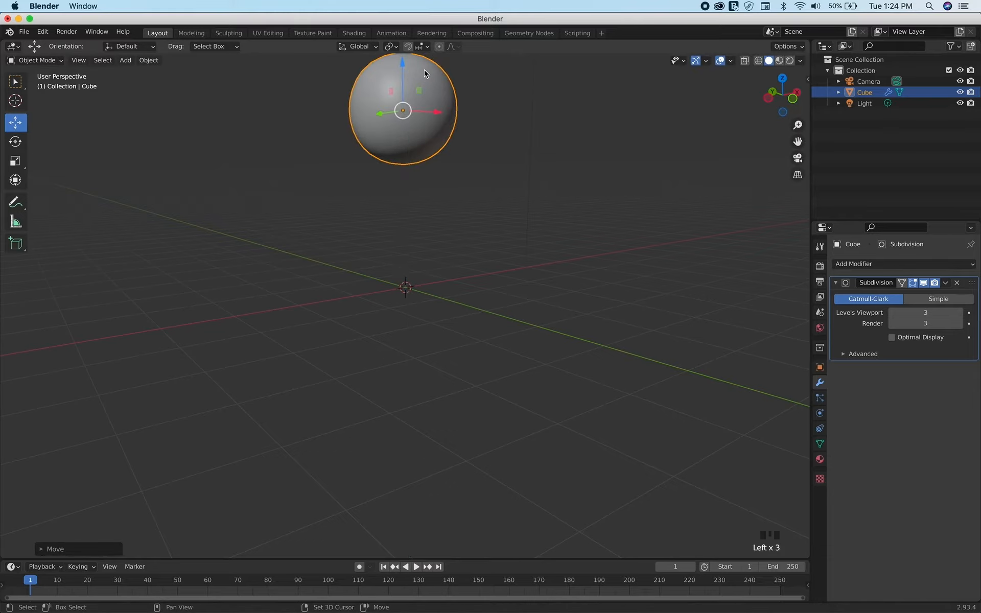
{"action": "scroll", "coordinate": [425, 70], "scroll_direction": "up", "scroll_amount": 10, "text": "shift"}
{"action": "scroll", "coordinate": [411, 320], "scroll_direction": "down", "scroll_amount": 5}
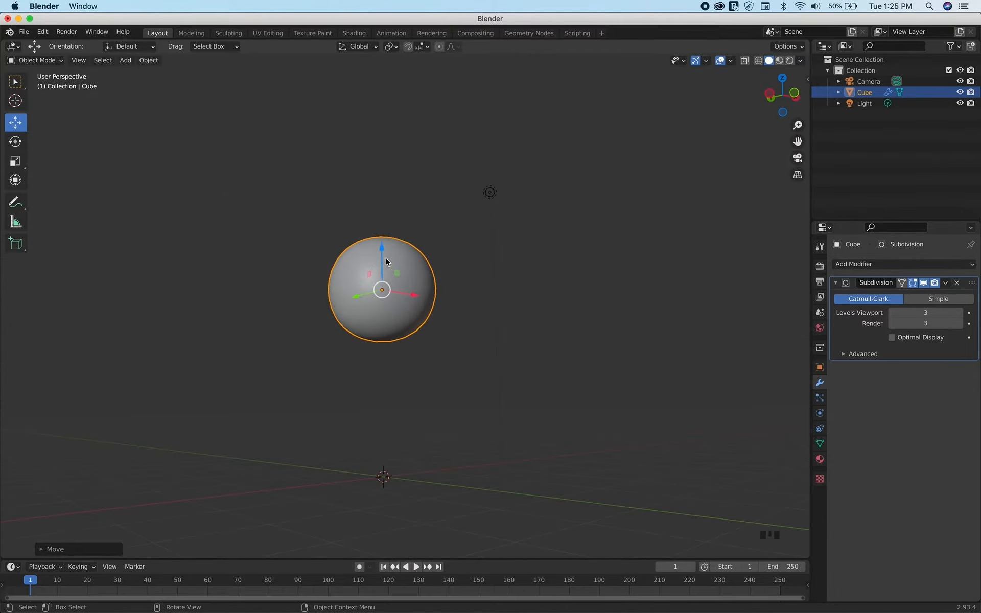
{"action": "left_click_drag", "start_coordinate": [383, 254], "coordinate": [396, 160]}
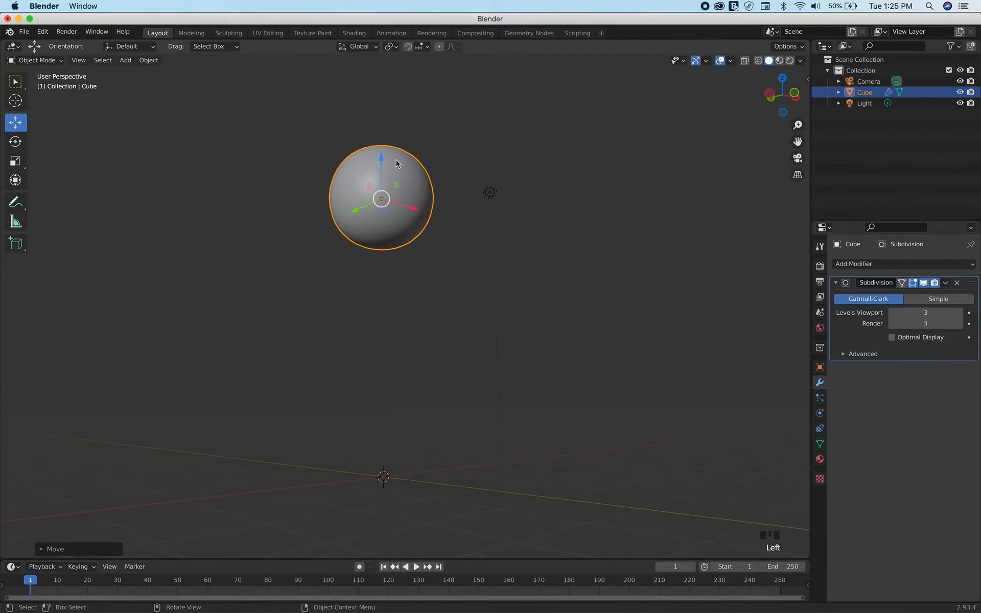
Add a torus mesh at the world origin, below the raised sphere
{"action": "scroll", "coordinate": [439, 251], "scroll_direction": "down", "scroll_amount": 5, "text": "shift"}
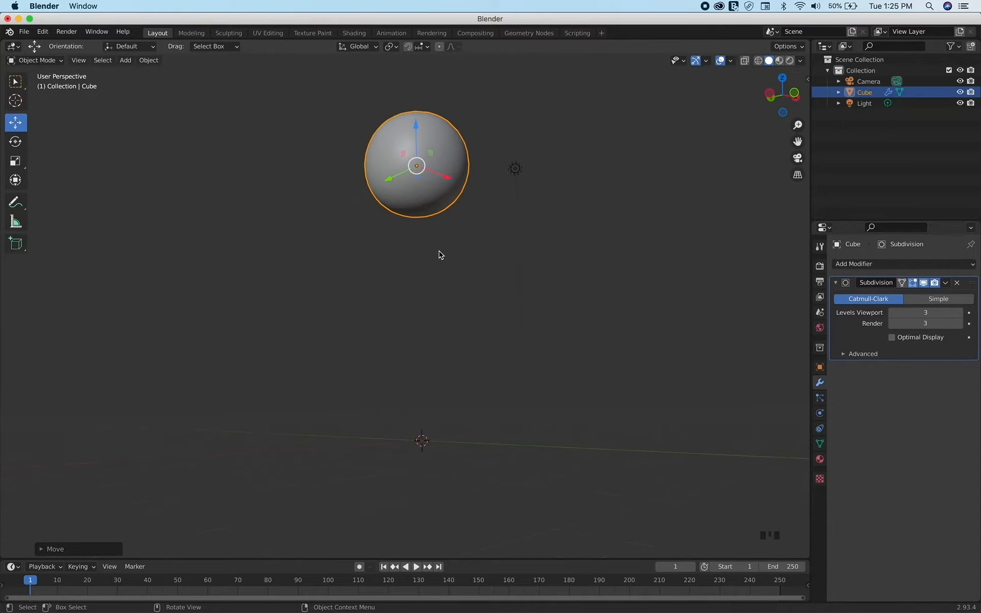
{"action": "scroll", "coordinate": [439, 251], "scroll_direction": "up", "scroll_amount": 5}
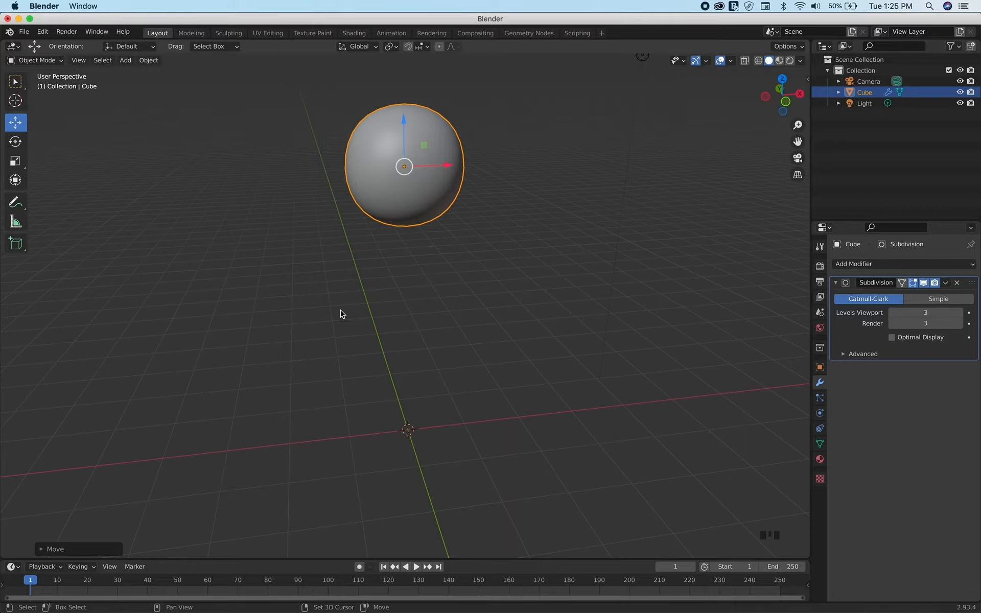
{"action": "key", "text": "shift+a"}
{"action": "mouse_move", "coordinate": [342, 314]}
{"action": "key", "text": "shift+a"}
{"action": "mouse_move", "coordinate": [424, 339]}
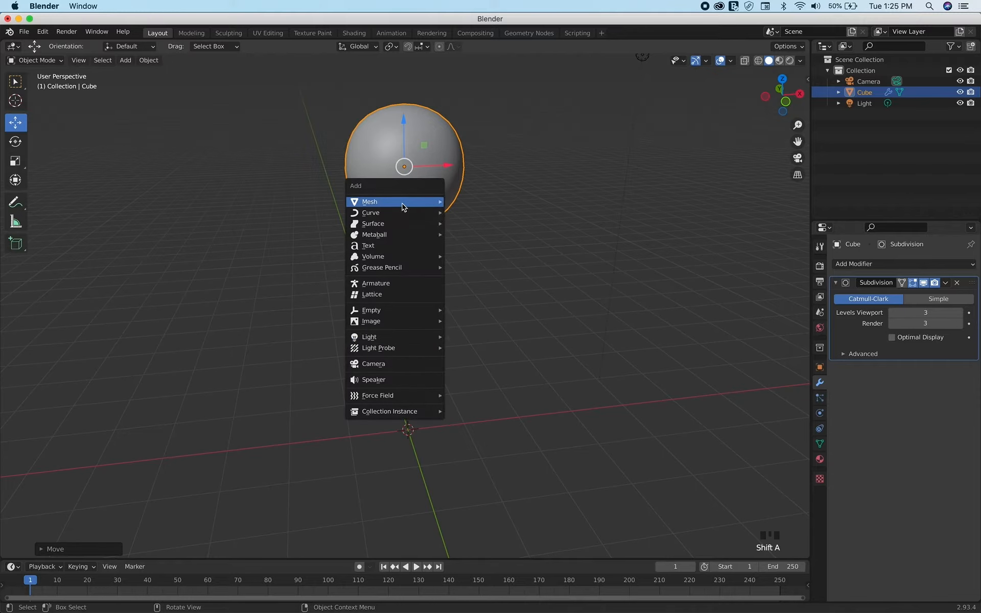
{"action": "mouse_move", "coordinate": [404, 203]}
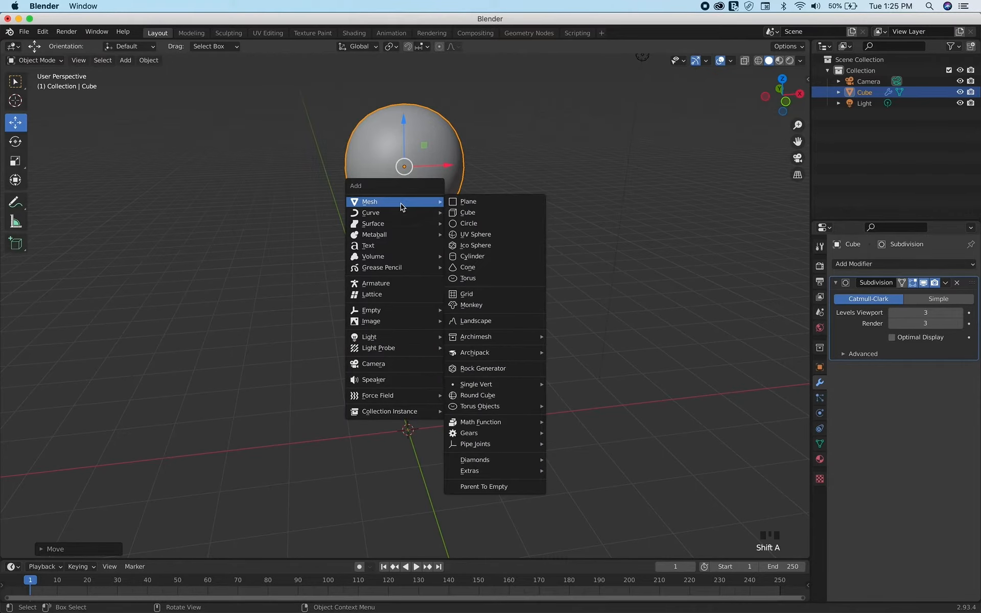
{"action": "left_click", "coordinate": [473, 283]}
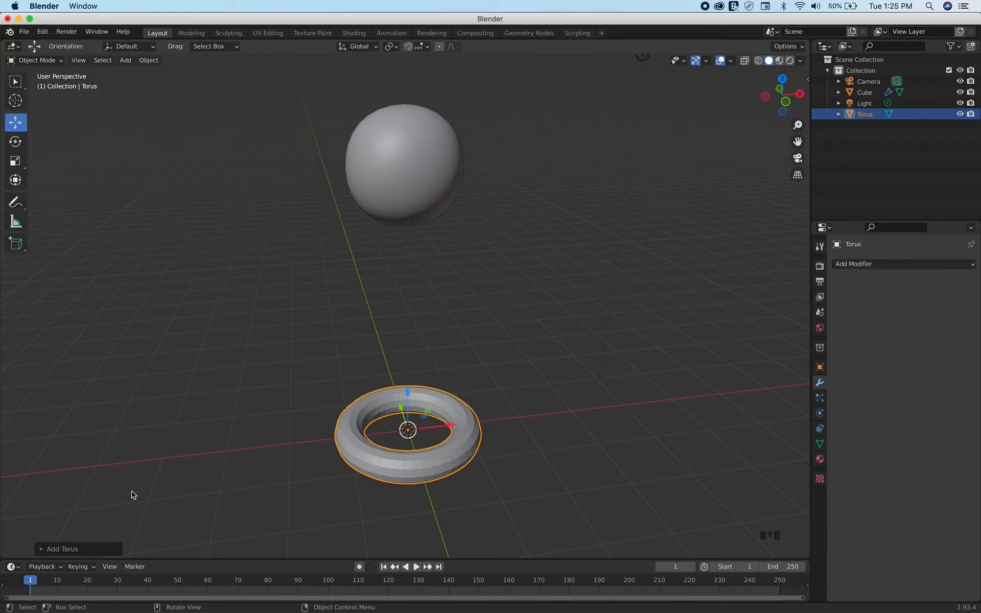
Set the new torus to 100 major segments
{"action": "left_click", "coordinate": [43, 549]}
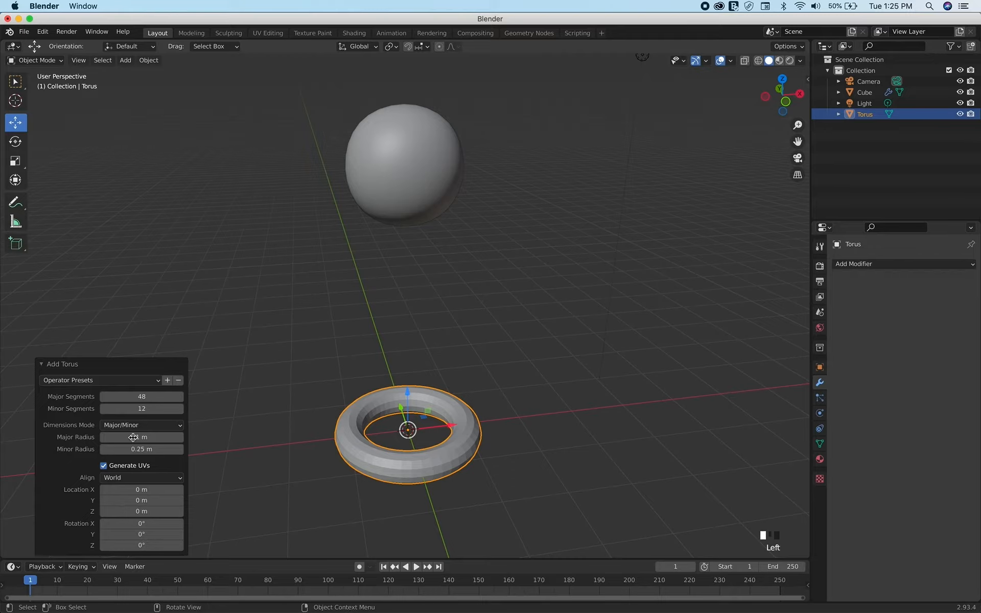
{"action": "left_click", "coordinate": [143, 399]}
{"action": "type", "text": "100"}
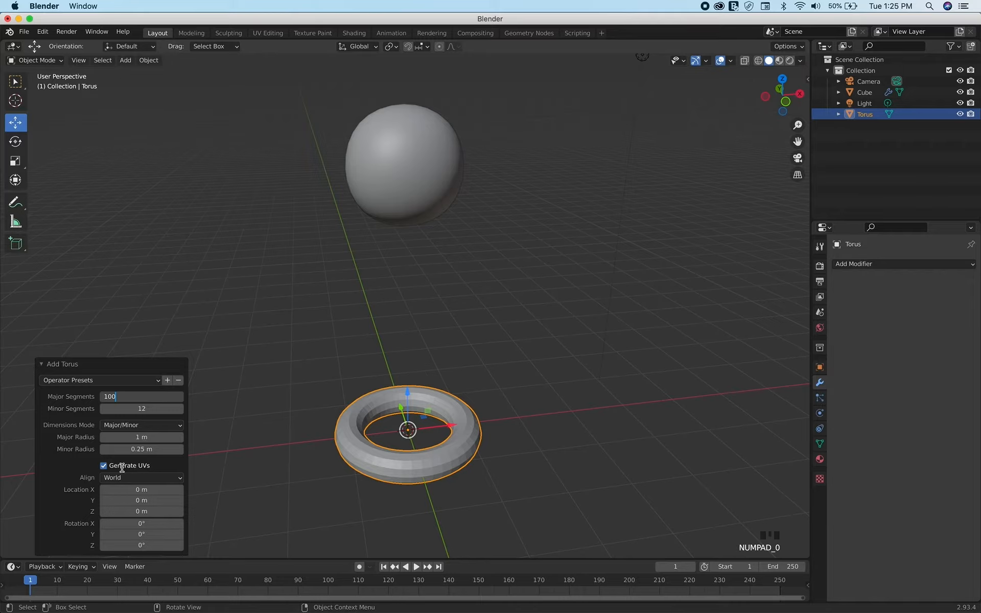
{"action": "key", "text": "Return"}
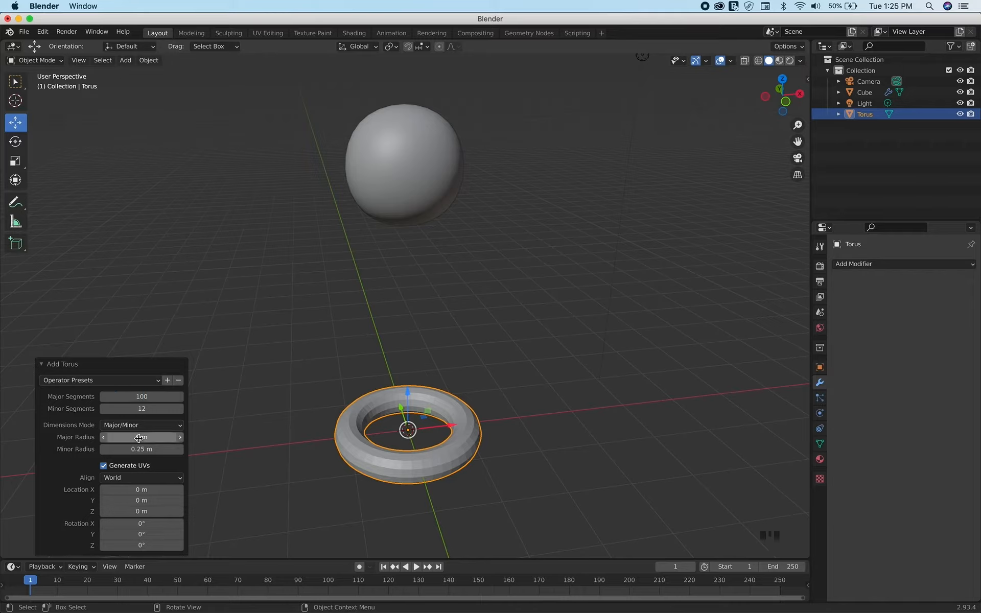
Set the torus's major radius to 0.7 m
{"action": "left_click", "coordinate": [138, 438]}
{"action": "left_click", "coordinate": [151, 438]}
{"action": "key", "text": "BackSpace"}
{"action": "key", "text": "BackSpace"}
{"action": "key", "text": "BackSpace"}
{"action": "type", "text": ".7"}
{"action": "key", "text": "Return"}
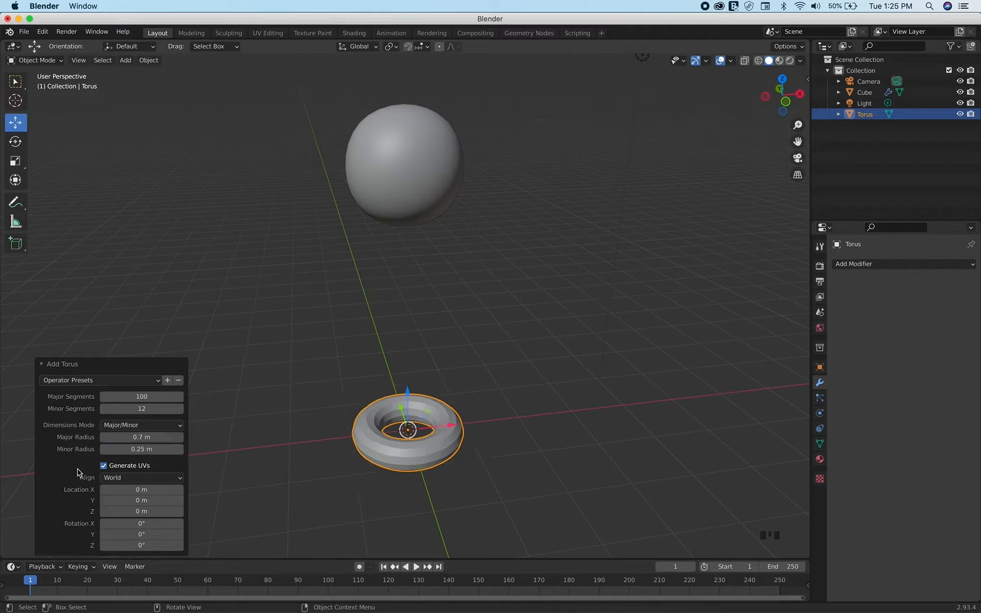
Set the torus's minor radius to 0.09 m to make a thin ring
{"action": "left_click", "coordinate": [137, 451]}
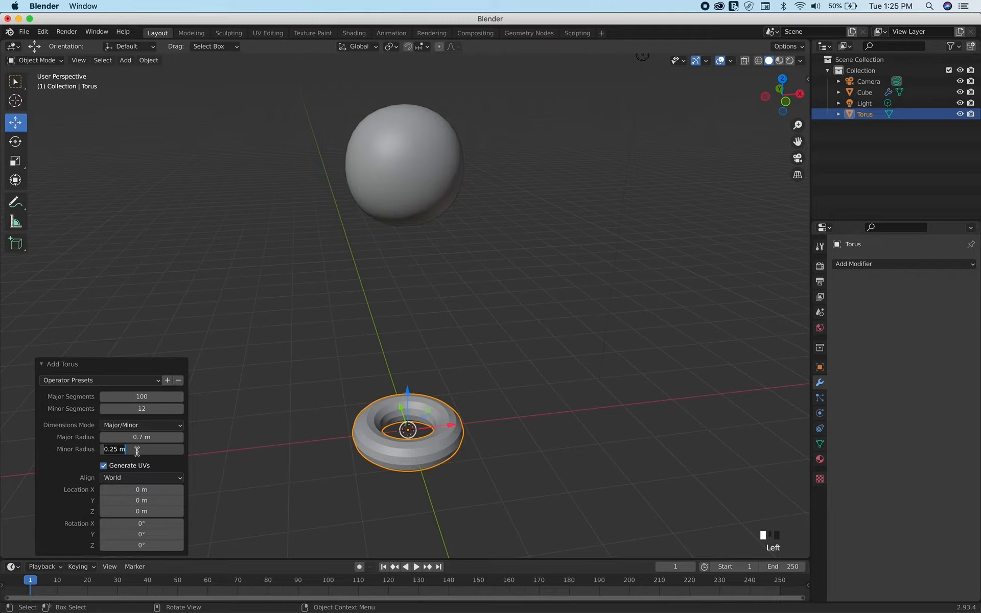
{"action": "key", "text": "BackSpace"}
{"action": "key", "text": "BackSpace"}
{"action": "key", "text": "BackSpace"}
{"action": "key", "text": "BackSpace"}
{"action": "type", "text": "09"}
{"action": "key", "text": "Return"}
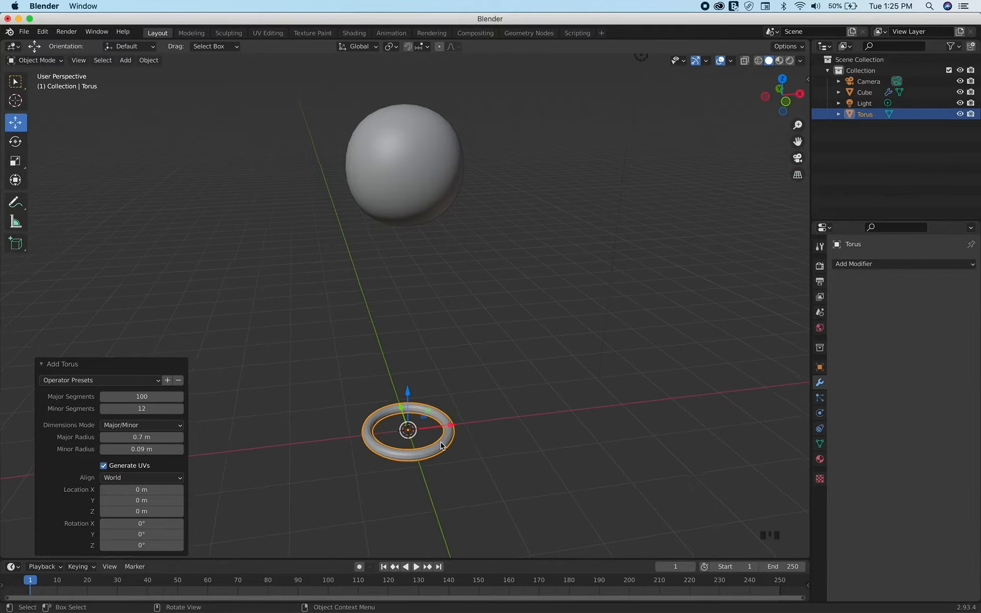
Raise the torus about 3.12 m along the Z axis so it sits just beneath the smoothed sphere
{"action": "scroll", "coordinate": [440, 446], "scroll_direction": "up", "scroll_amount": 5}
{"action": "scroll", "coordinate": [441, 446], "scroll_direction": "down", "scroll_amount": 5}
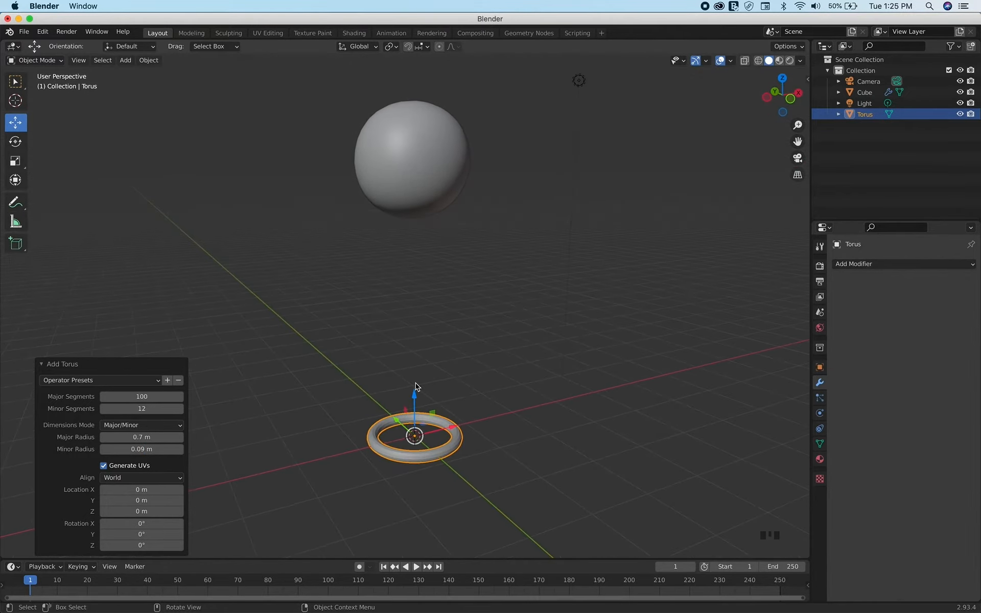
{"action": "left_click", "coordinate": [493, 302]}
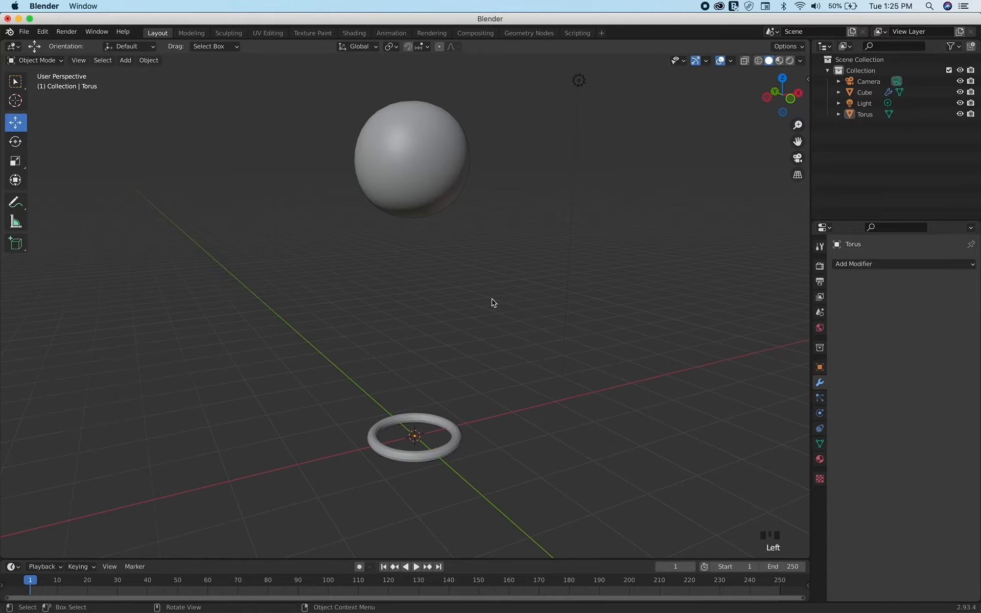
{"action": "key", "text": "KP_1"}
{"action": "left_click", "coordinate": [430, 436]}
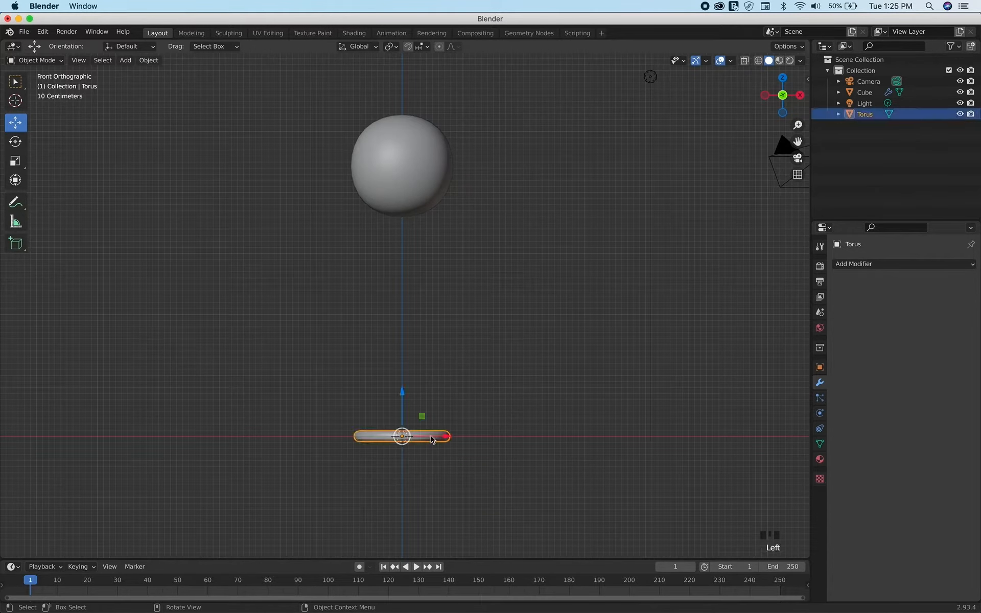
{"action": "left_click_drag", "start_coordinate": [403, 403], "coordinate": [412, 208]}
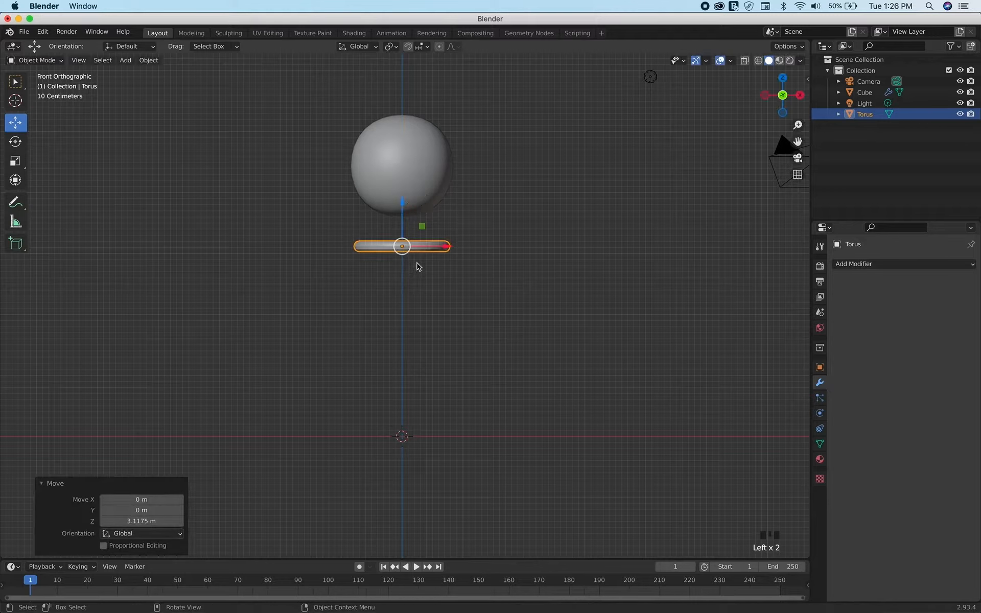
Apply smooth shading to the torus ring and deselect it
{"action": "scroll", "coordinate": [418, 266], "scroll_direction": "up", "scroll_amount": 5}
{"action": "scroll", "coordinate": [418, 267], "scroll_direction": "up", "scroll_amount": 4, "text": "shift"}
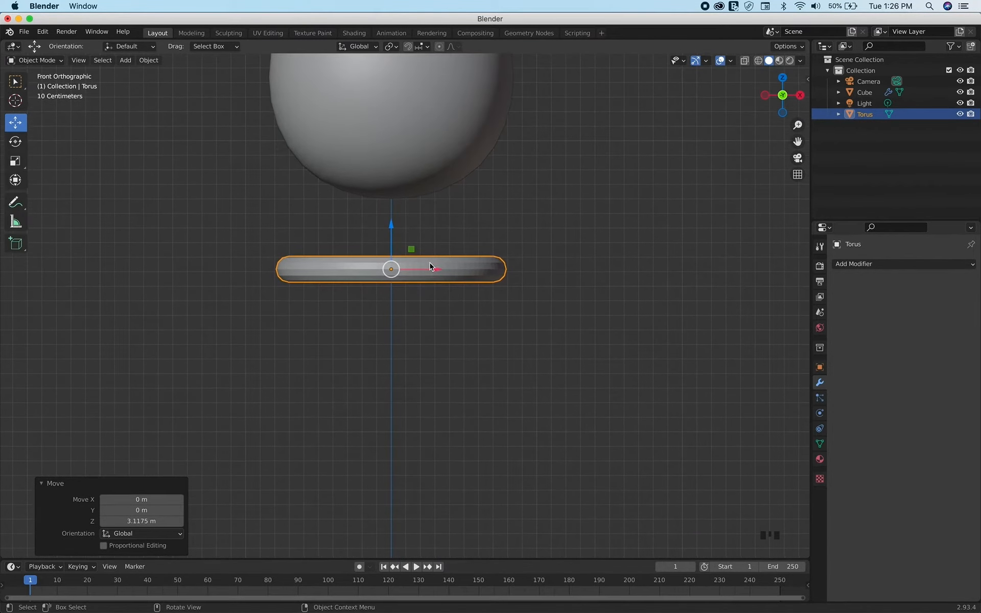
{"action": "right_click", "coordinate": [470, 274]}
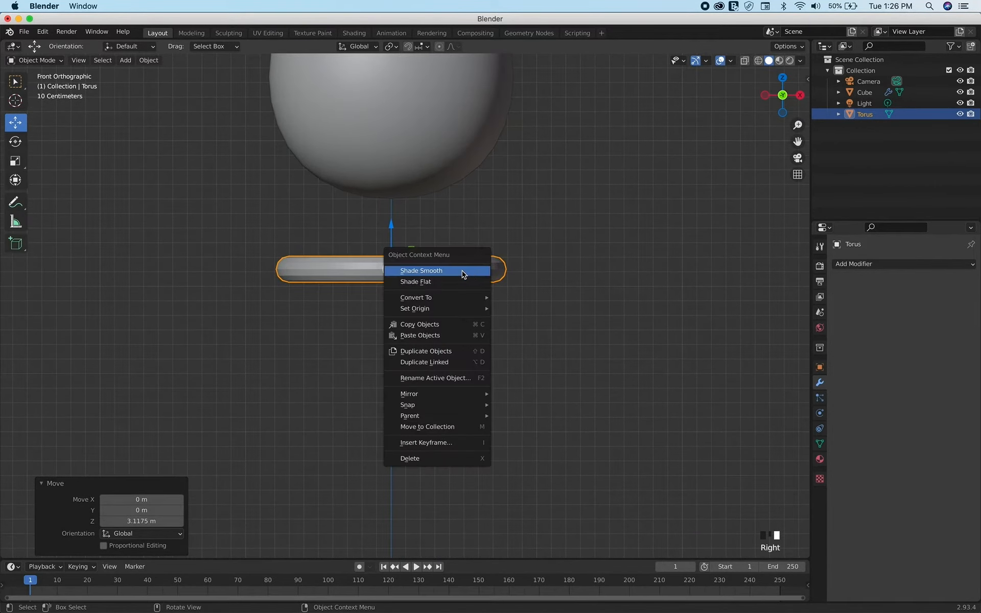
{"action": "left_click", "coordinate": [462, 273]}
{"action": "left_click", "coordinate": [544, 238]}
{"action": "scroll", "coordinate": [544, 238], "scroll_direction": "up", "scroll_amount": 3}
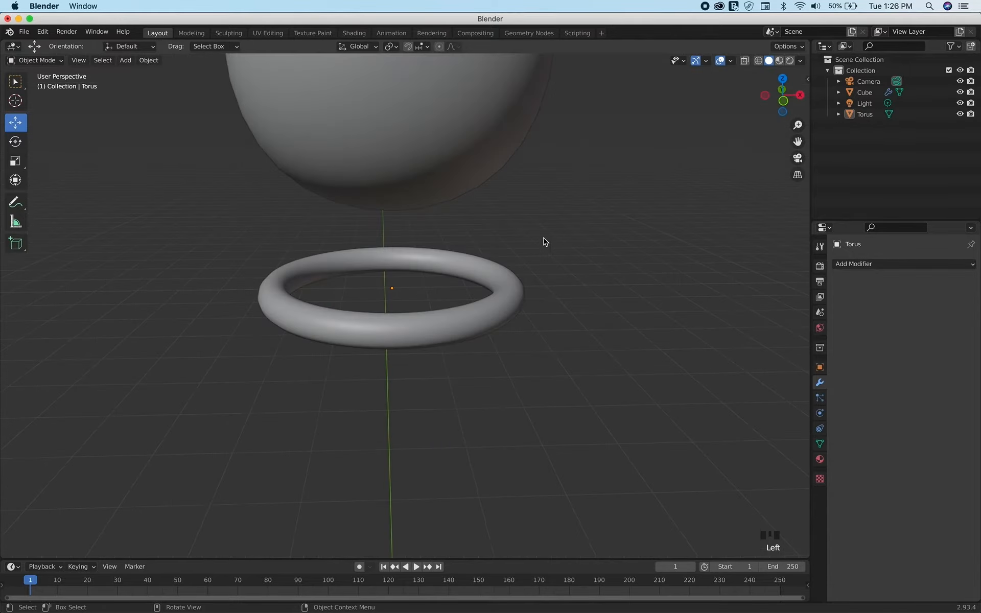
{"action": "left_click", "coordinate": [543, 238]}
Add a UV sphere mesh at the world origin, below the torus ring
{"action": "scroll", "coordinate": [543, 238], "scroll_direction": "up", "scroll_amount": 5}
{"action": "scroll", "coordinate": [544, 240], "scroll_direction": "down", "scroll_amount": 8}
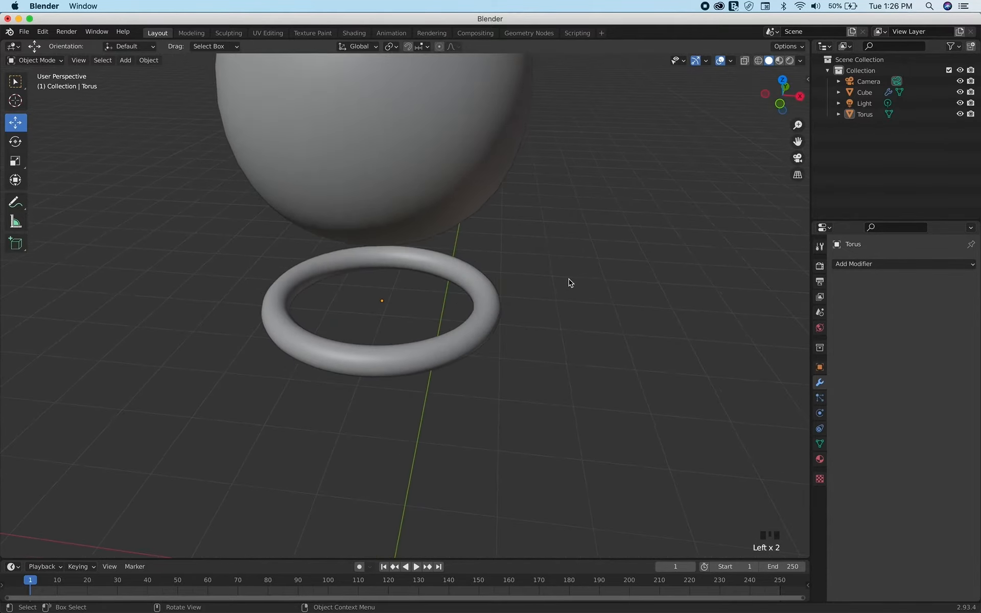
{"action": "scroll", "coordinate": [580, 305], "scroll_direction": "left", "scroll_amount": 5}
{"action": "scroll", "coordinate": [580, 305], "scroll_direction": "right", "scroll_amount": 3}
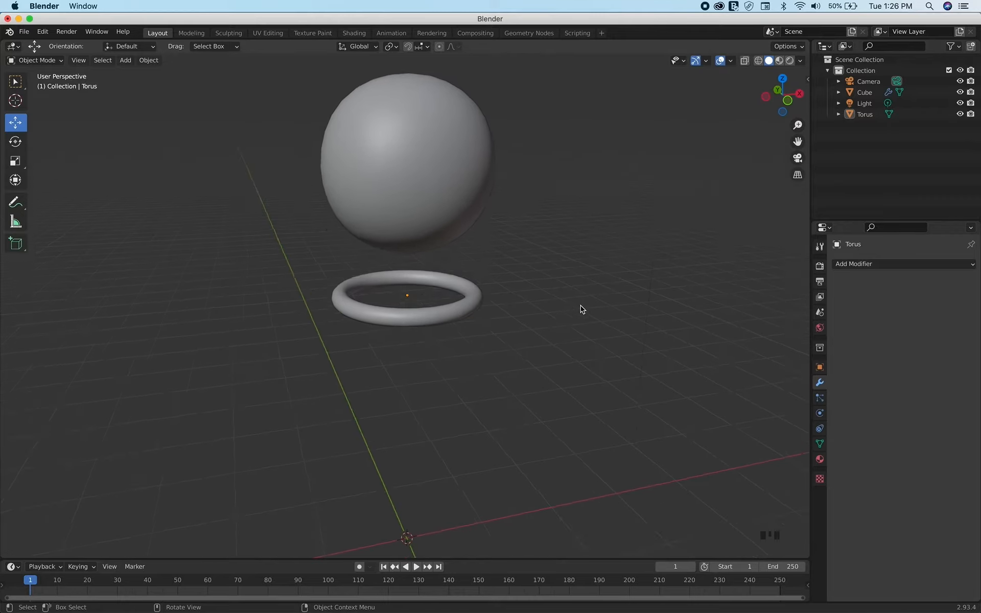
{"action": "scroll", "coordinate": [581, 306], "scroll_direction": "down", "scroll_amount": 3, "text": "shift"}
{"action": "scroll", "coordinate": [581, 307], "scroll_direction": "down", "scroll_amount": 5}
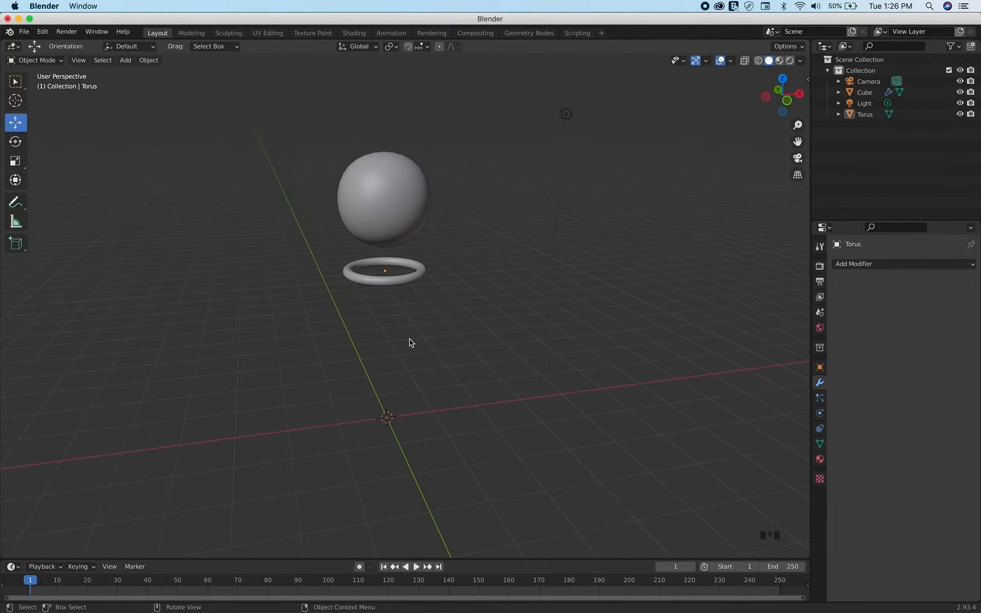
{"action": "key", "text": "shift+a"}
{"action": "mouse_move", "coordinate": [411, 339]}
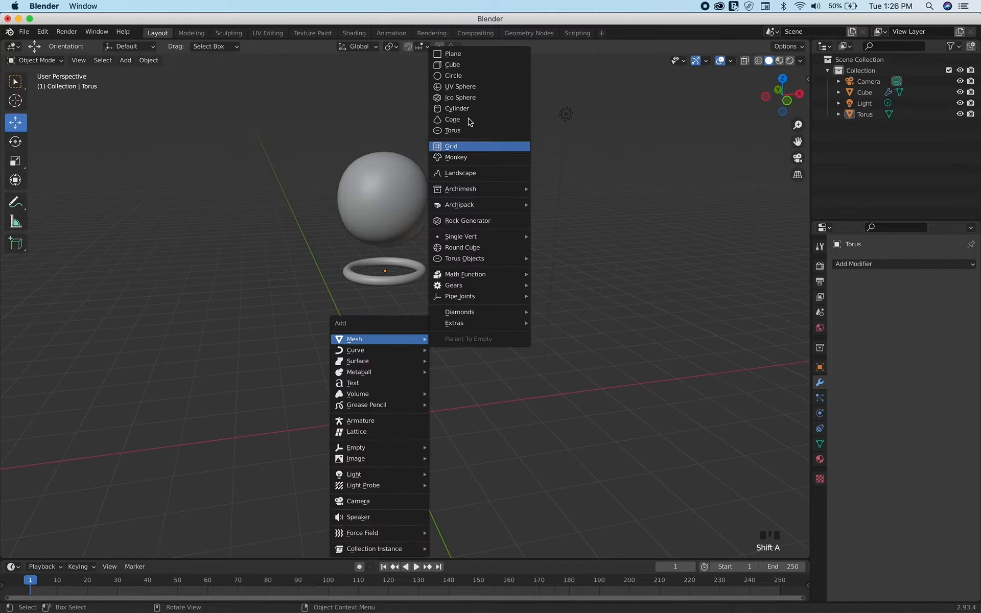
{"action": "left_click", "coordinate": [462, 87]}
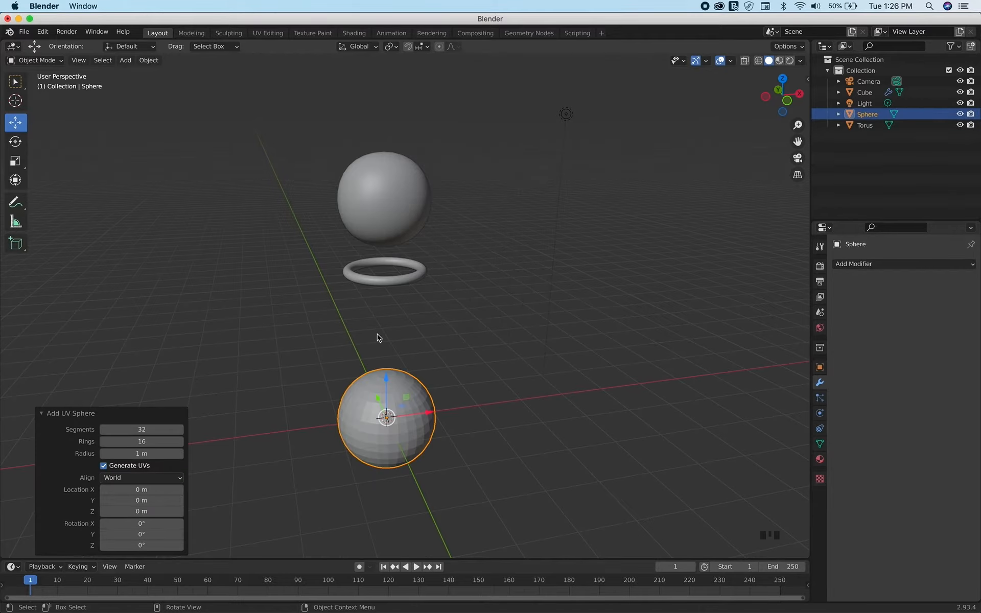
Switch the front orthographic view to wireframe display
{"action": "scroll", "coordinate": [377, 338], "scroll_direction": "left", "scroll_amount": 5}
{"action": "scroll", "coordinate": [377, 337], "scroll_direction": "down", "scroll_amount": 3}
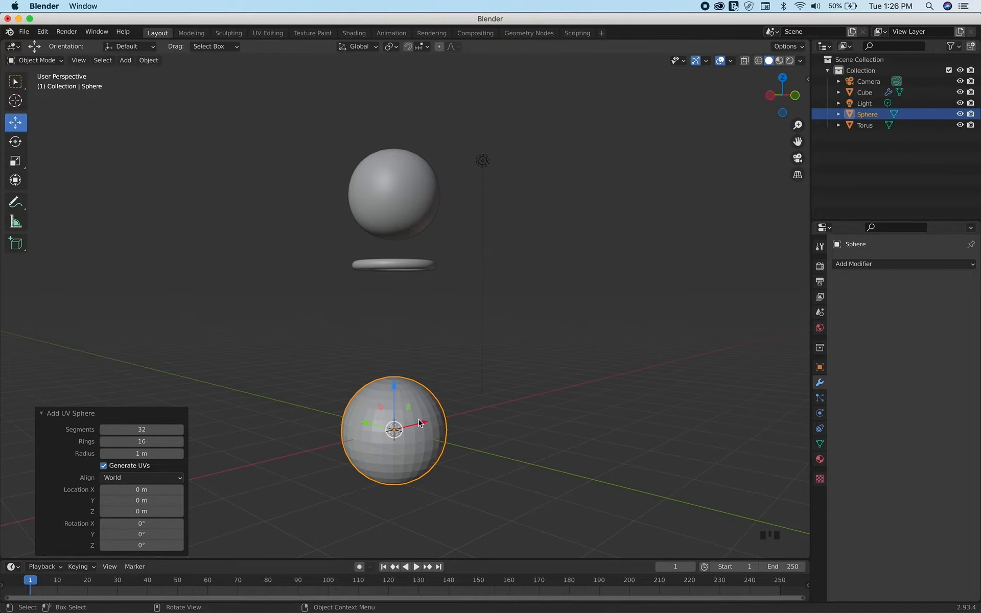
{"action": "key", "text": "KP_1"}
{"action": "scroll", "coordinate": [480, 416], "scroll_direction": "down", "scroll_amount": 5, "text": "shift"}
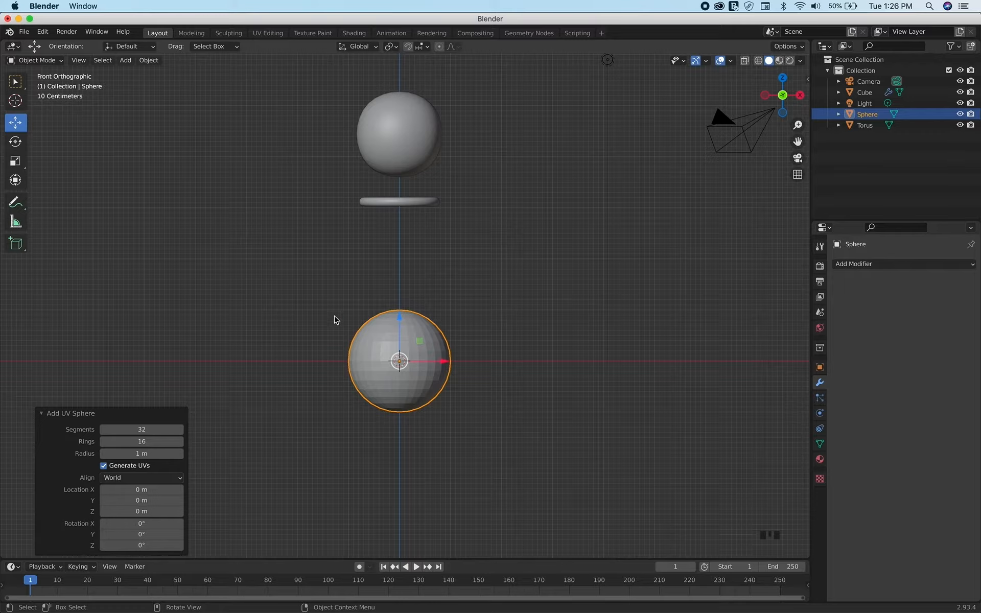
{"action": "left_click", "coordinate": [758, 61]}
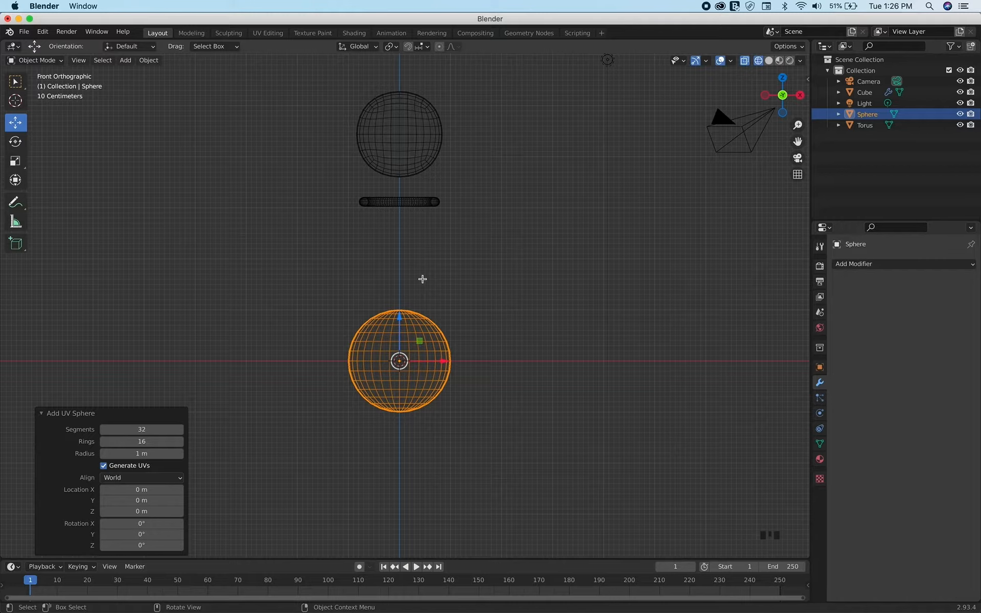
Delete the faces of the UV sphere's upper half in Edit Mode, leaving an open bowl, and return to Object Mode
{"action": "key", "text": "Tab"}
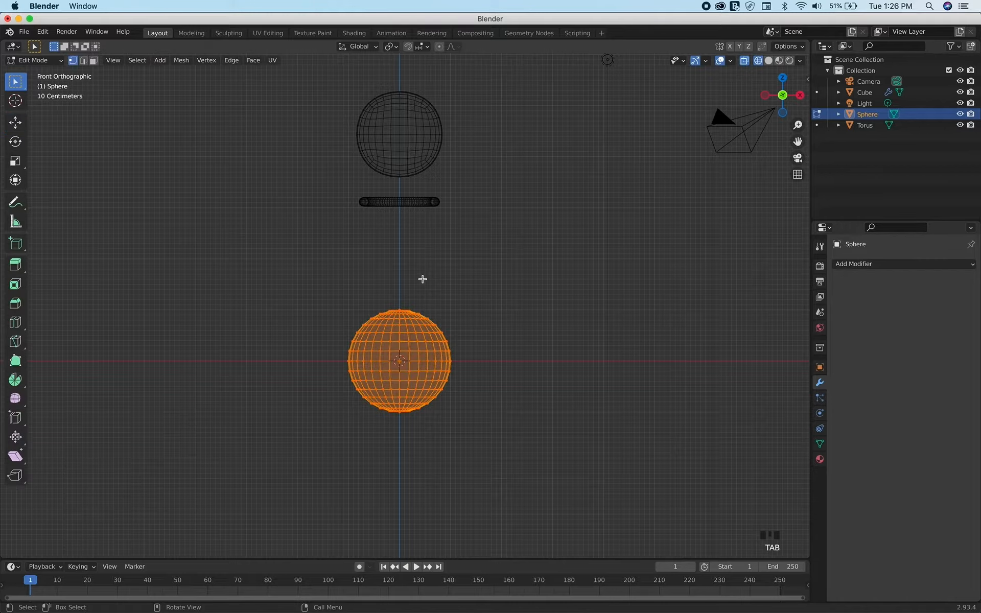
{"action": "left_click", "coordinate": [94, 61]}
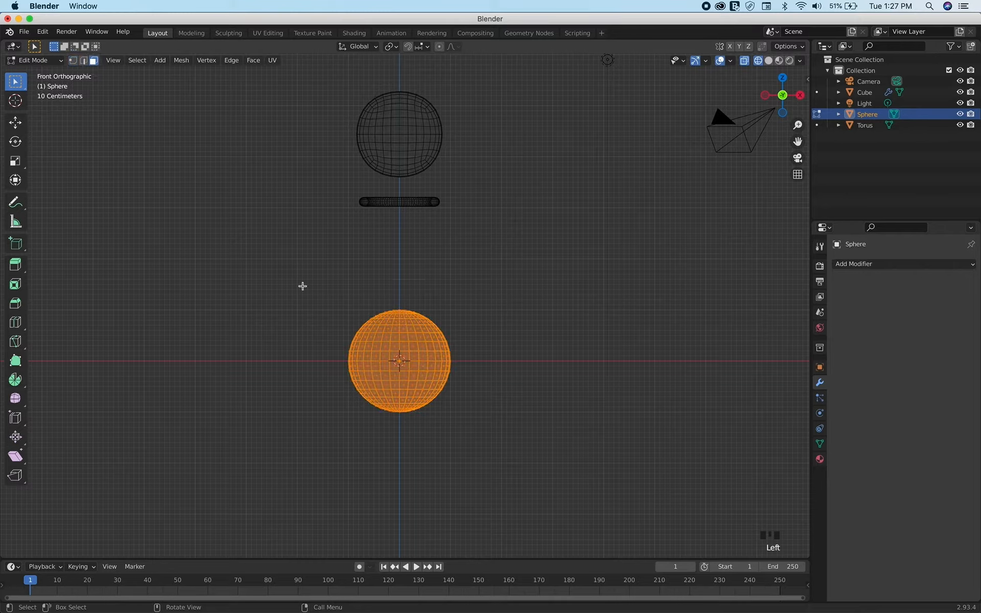
{"action": "left_click_drag", "start_coordinate": [295, 284], "coordinate": [505, 356]}
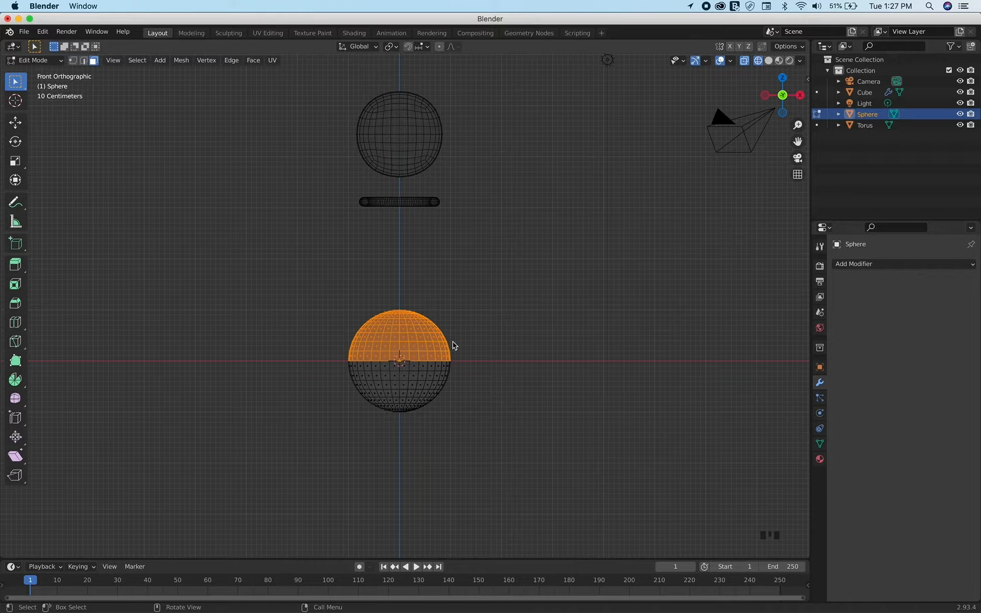
{"action": "key", "text": "x"}
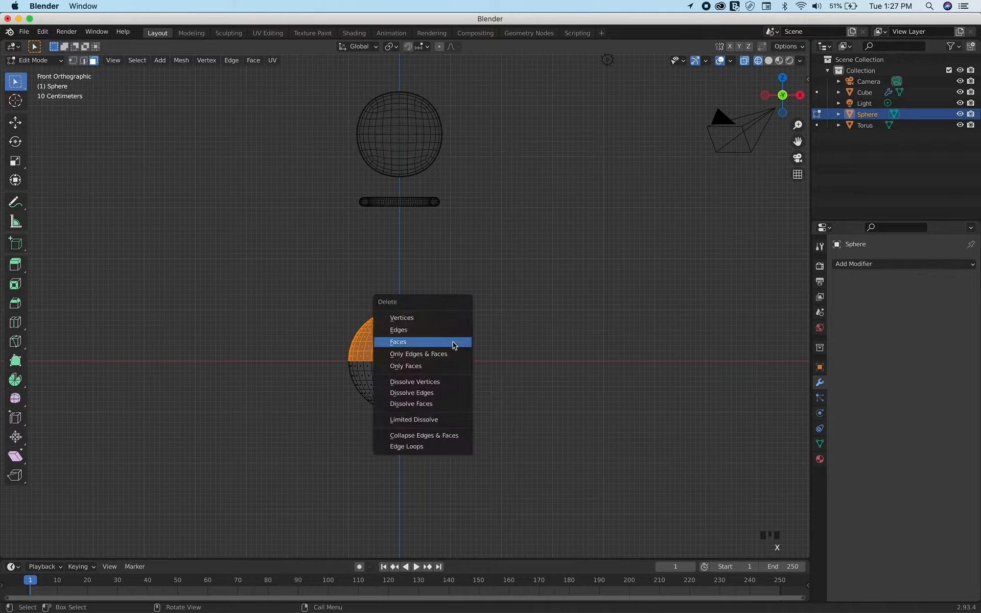
{"action": "left_click", "coordinate": [407, 346]}
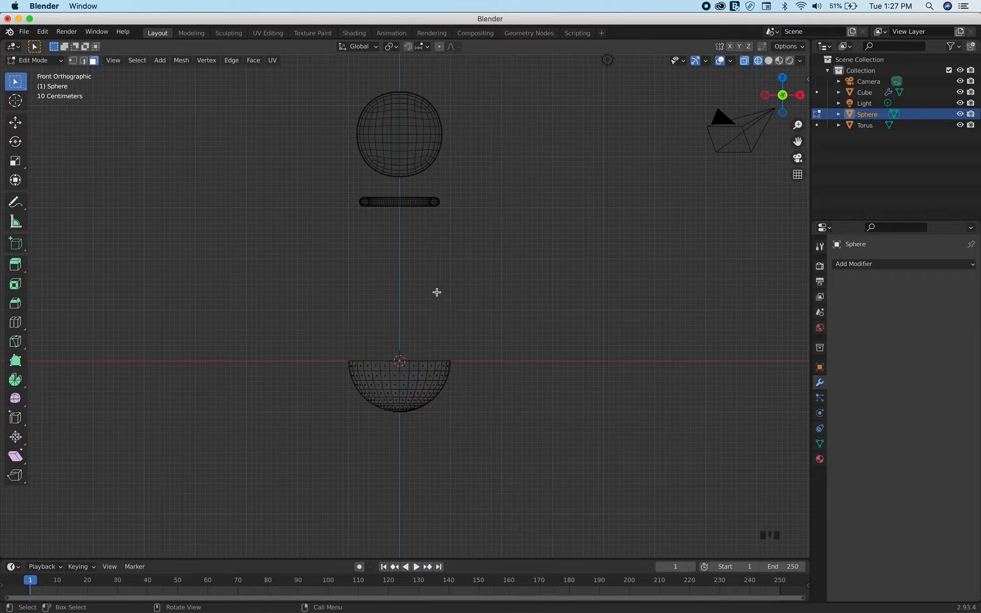
{"action": "key", "text": "Tab"}
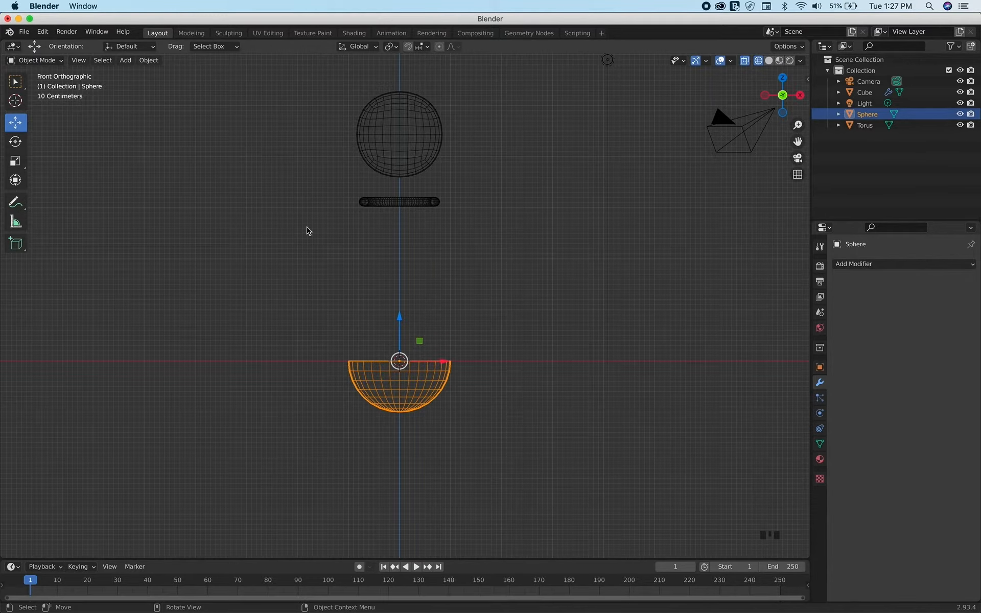
Return to solid shading and raise the half sphere about 1.01 m along the Z axis
{"action": "scroll", "coordinate": [307, 228], "scroll_direction": "up", "scroll_amount": 5}
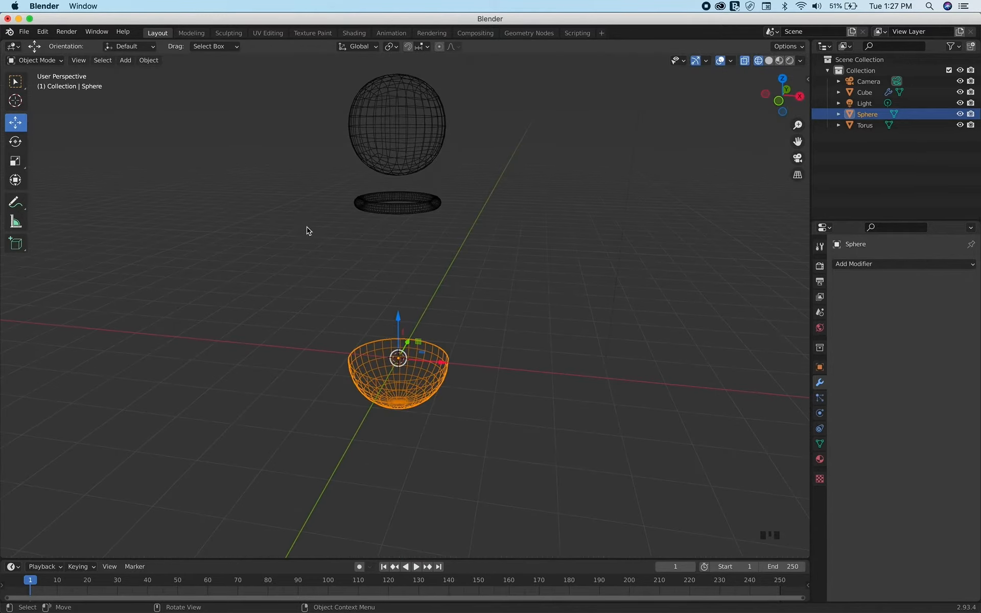
{"action": "left_click", "coordinate": [769, 64]}
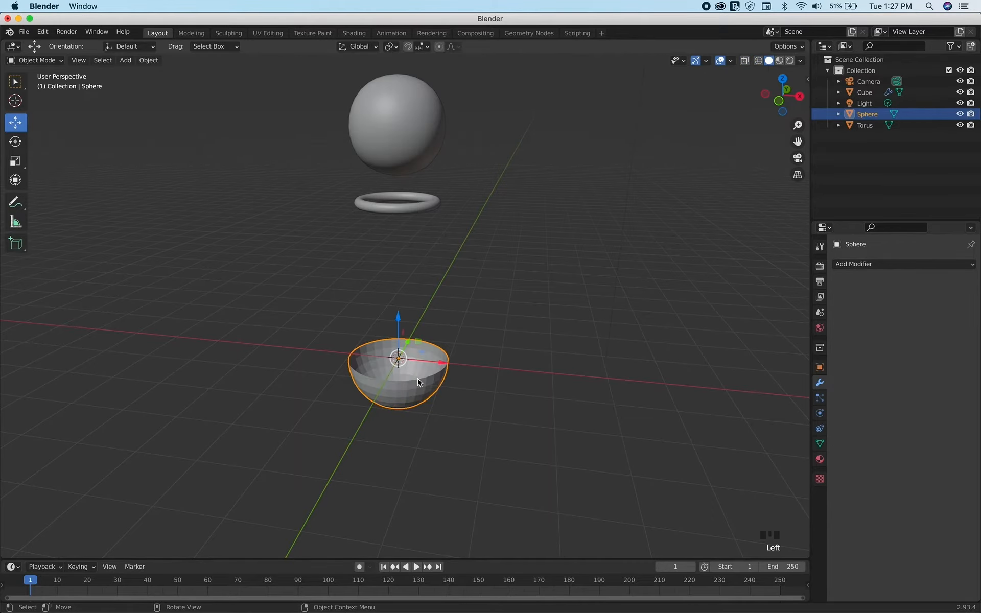
{"action": "key", "text": "KP_1"}
{"action": "scroll", "coordinate": [418, 380], "scroll_direction": "up", "scroll_amount": 2}
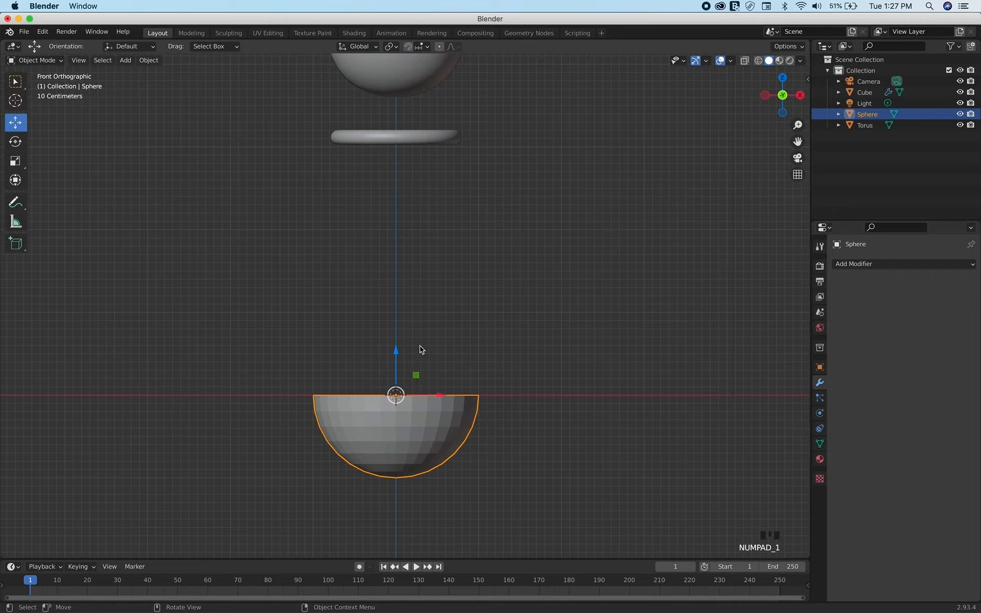
{"action": "left_click_drag", "start_coordinate": [396, 347], "coordinate": [407, 266]}
{"action": "middle_click_drag", "start_coordinate": [408, 266], "coordinate": [407, 276]}
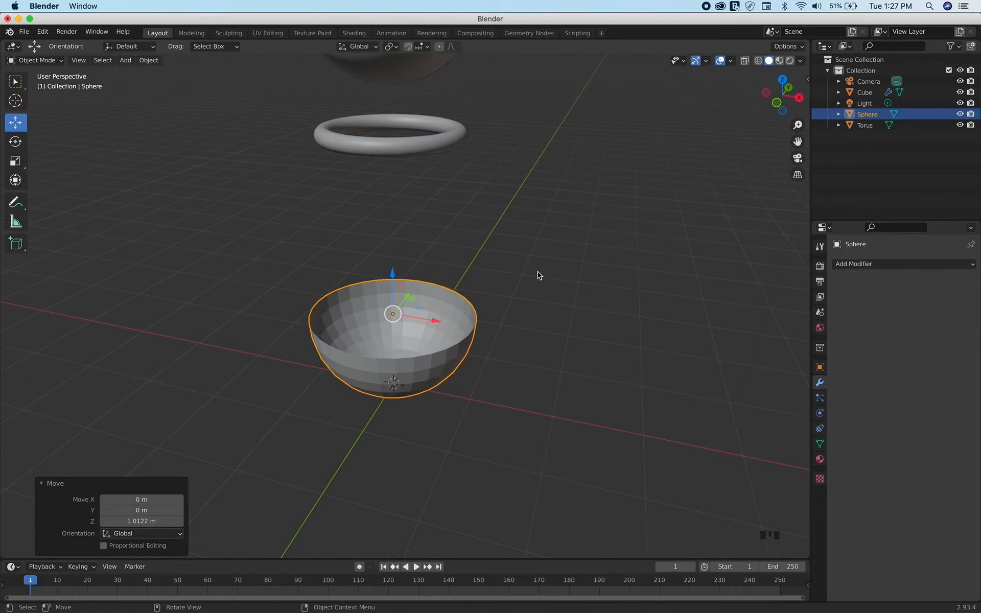
Add a Subdivision Surface modifier to the half sphere with viewport level 2
{"action": "left_click", "coordinate": [482, 322]}
{"action": "left_click", "coordinate": [434, 318]}
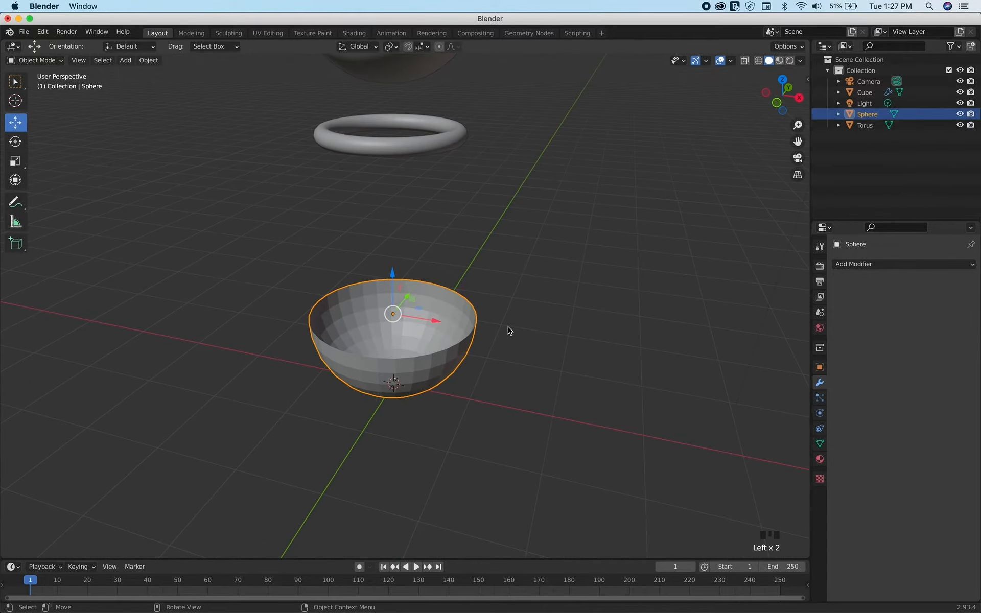
{"action": "left_click", "coordinate": [820, 386]}
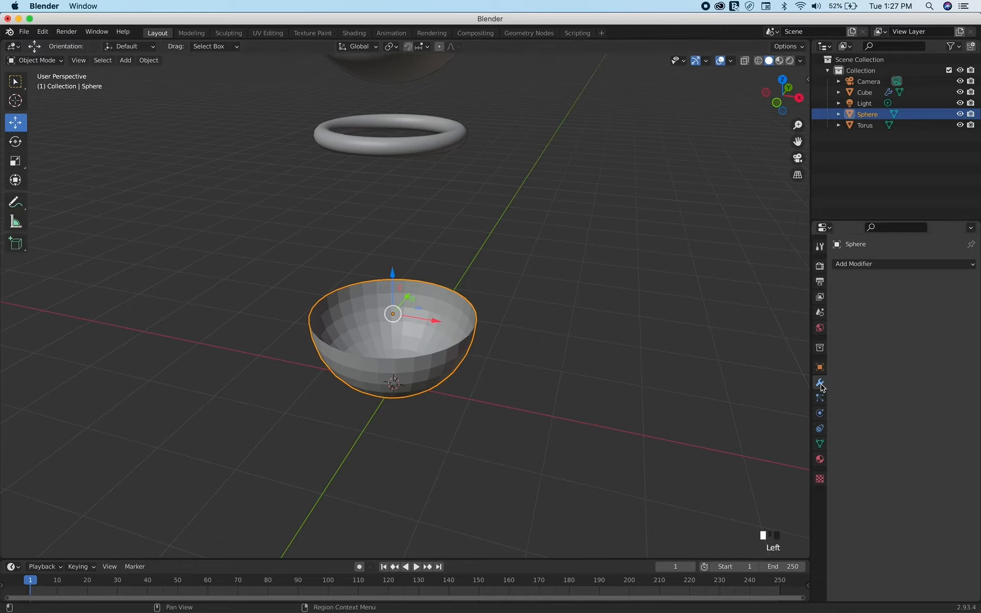
{"action": "left_click", "coordinate": [877, 265]}
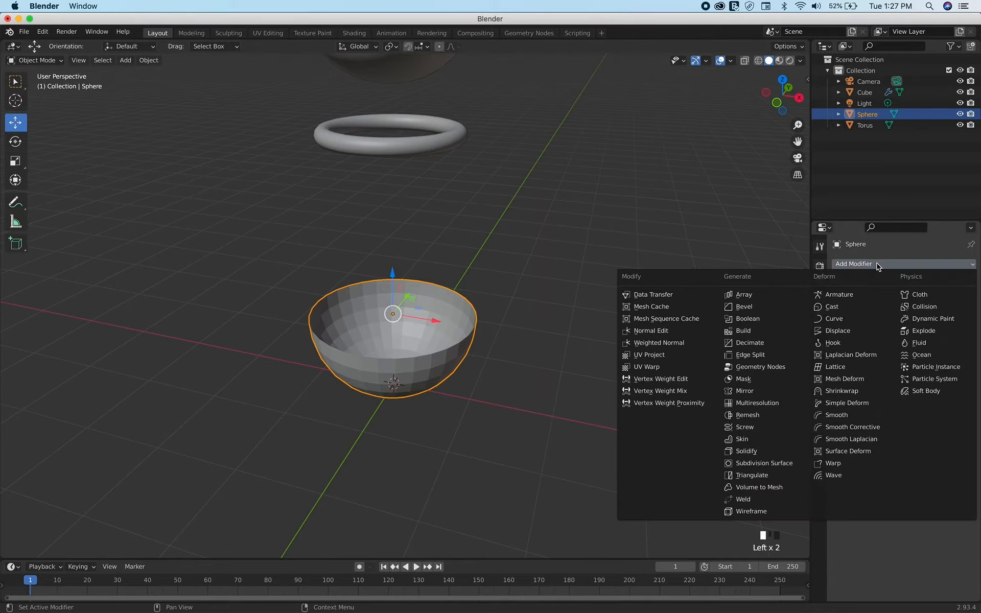
{"action": "left_click", "coordinate": [759, 464]}
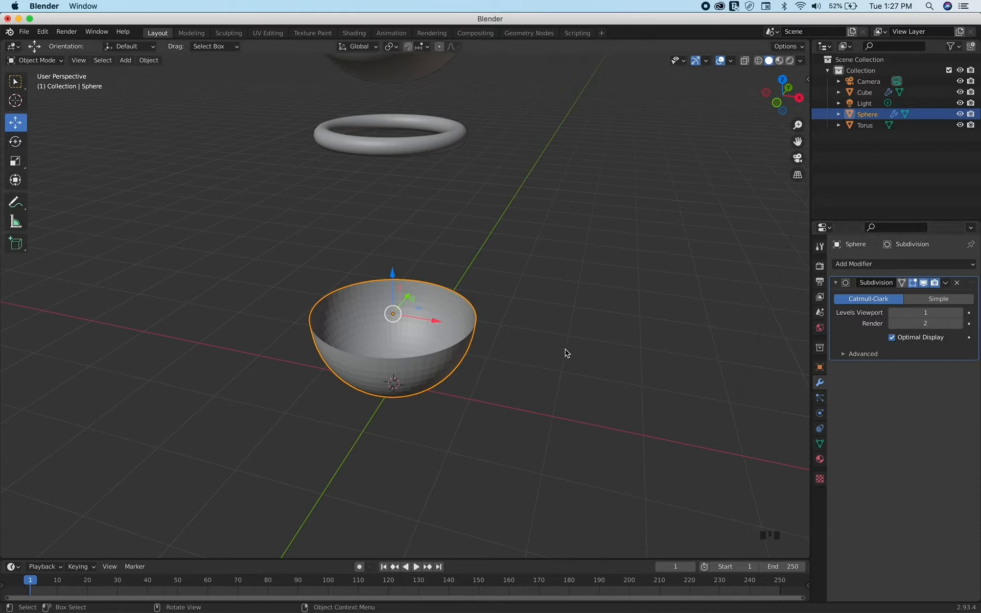
{"action": "left_click", "coordinate": [961, 312]}
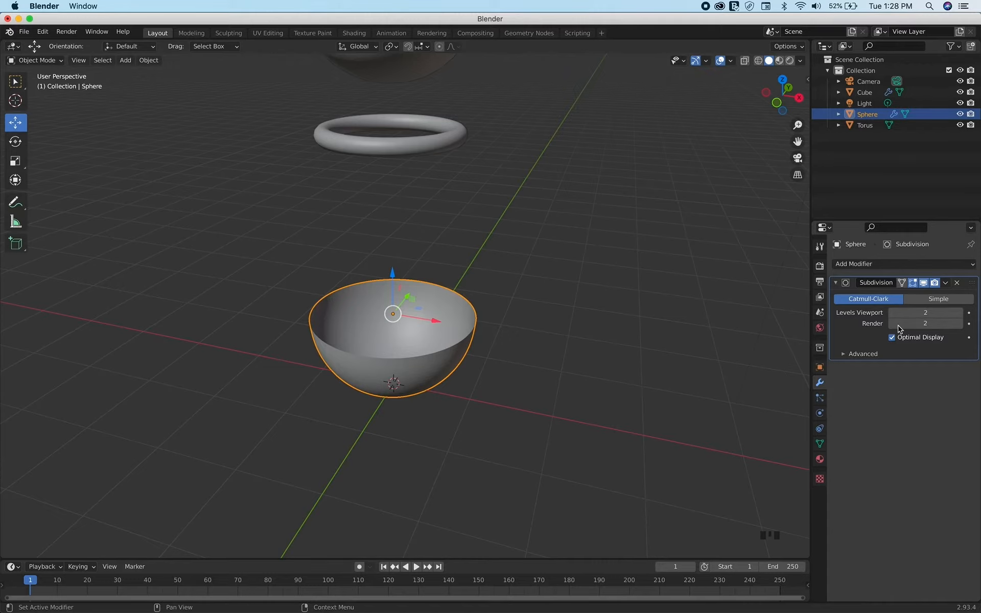
Add a Solidify modifier to the half-sphere bowl and set its thickness to 0.1 m
{"action": "left_click", "coordinate": [862, 265]}
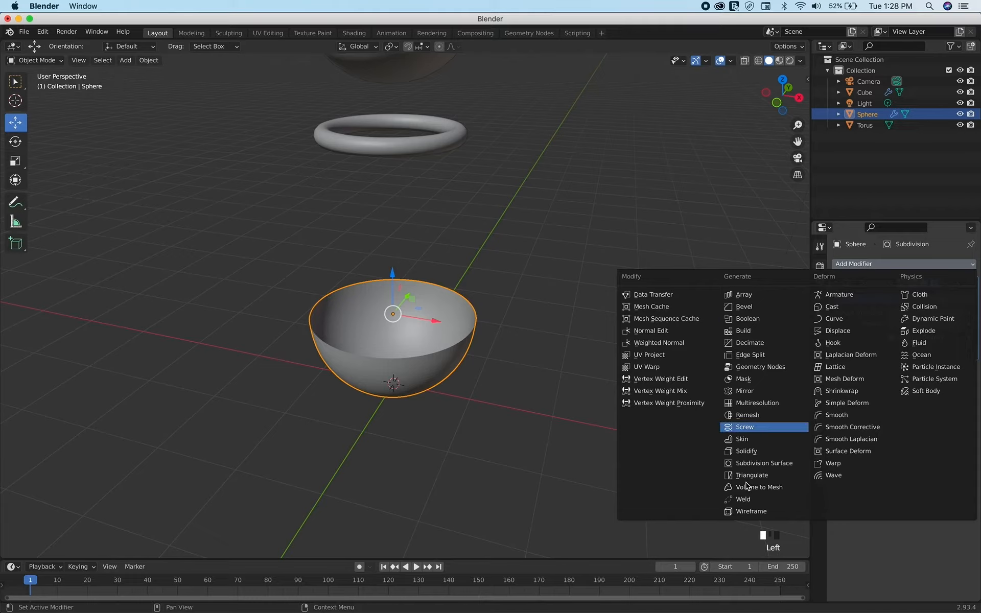
{"action": "left_click", "coordinate": [747, 452]}
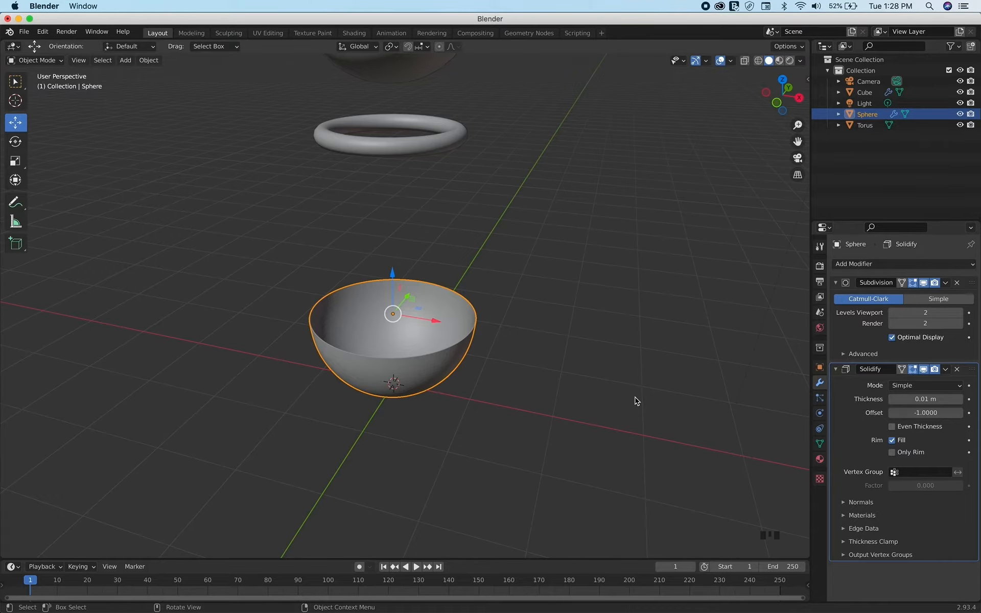
{"action": "scroll", "coordinate": [637, 401], "scroll_direction": "down", "scroll_amount": 6}
{"action": "scroll", "coordinate": [636, 401], "scroll_direction": "up", "scroll_amount": 5}
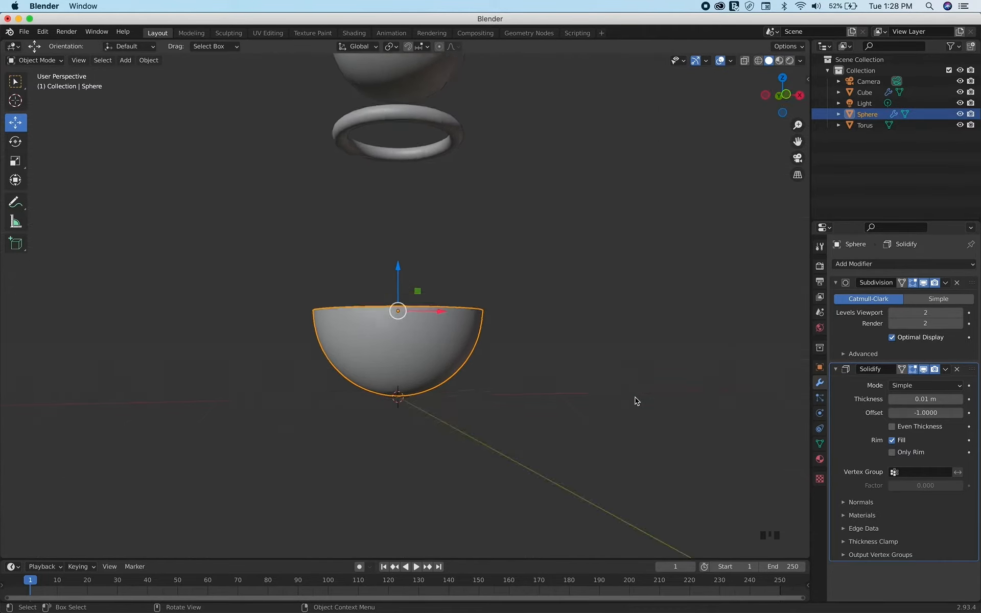
{"action": "scroll", "coordinate": [636, 401], "scroll_direction": "up", "scroll_amount": 3}
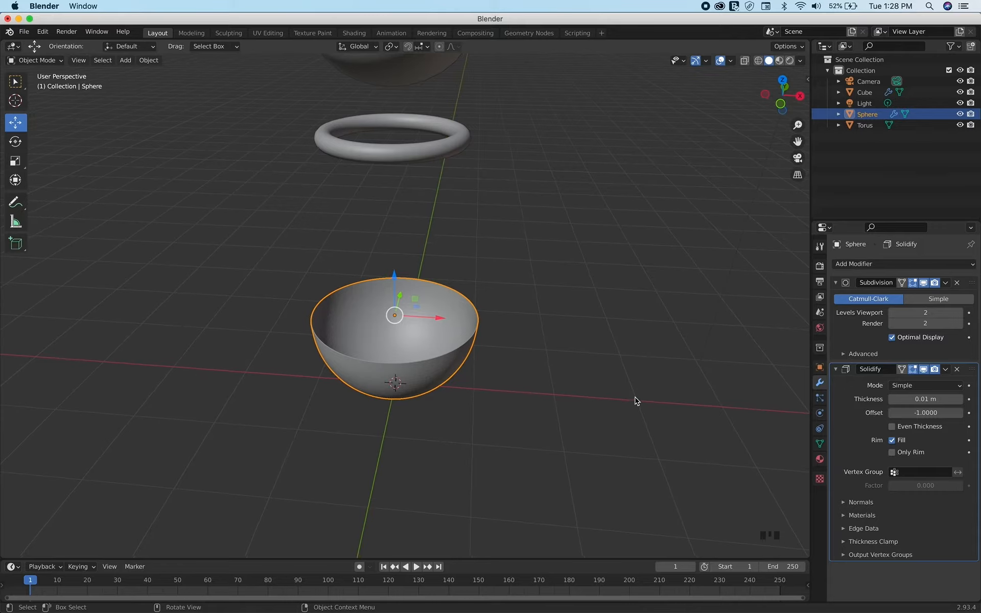
{"action": "scroll", "coordinate": [636, 401], "scroll_direction": "up", "scroll_amount": 1}
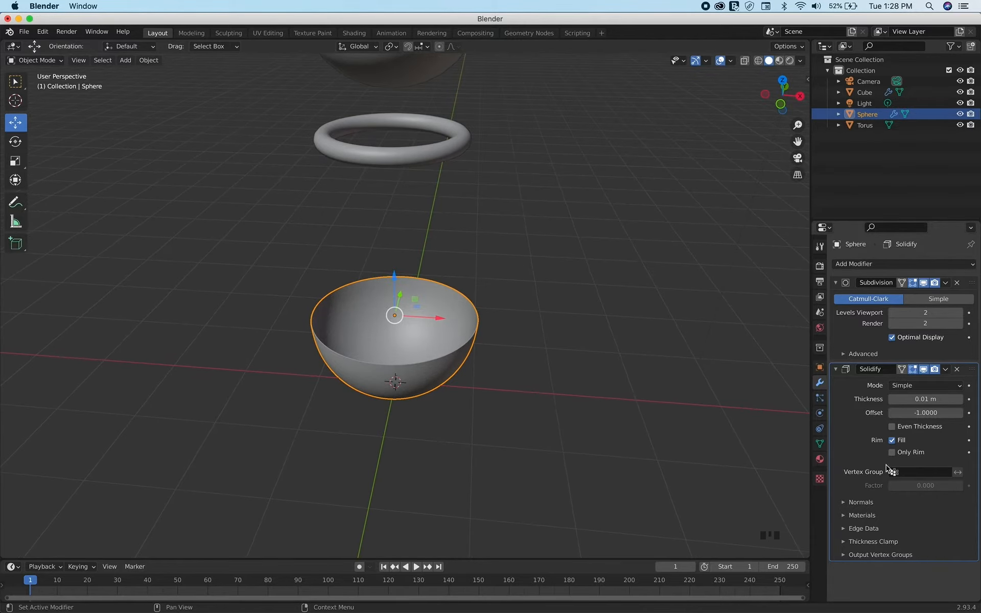
{"action": "left_click", "coordinate": [928, 399]}
{"action": "key", "text": "Return"}
{"action": "key", "text": "BackSpace"}
{"action": "key", "text": "Return"}
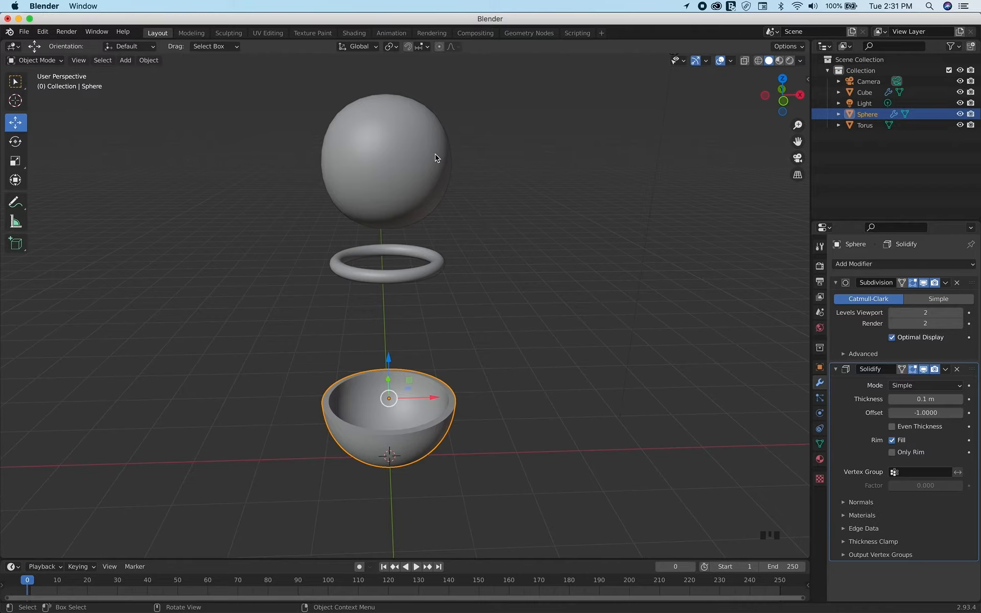
Add Cloth physics to the smoothed sphere-like cube and set its quality steps to 6
{"action": "left_click", "coordinate": [416, 158]}
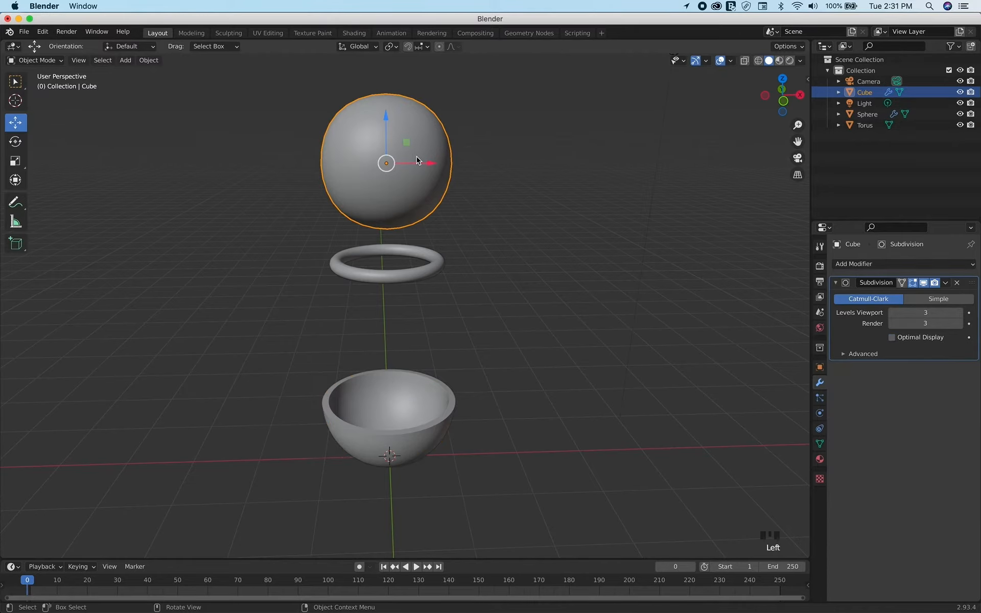
{"action": "left_click", "coordinate": [408, 280]}
{"action": "left_click", "coordinate": [413, 409]}
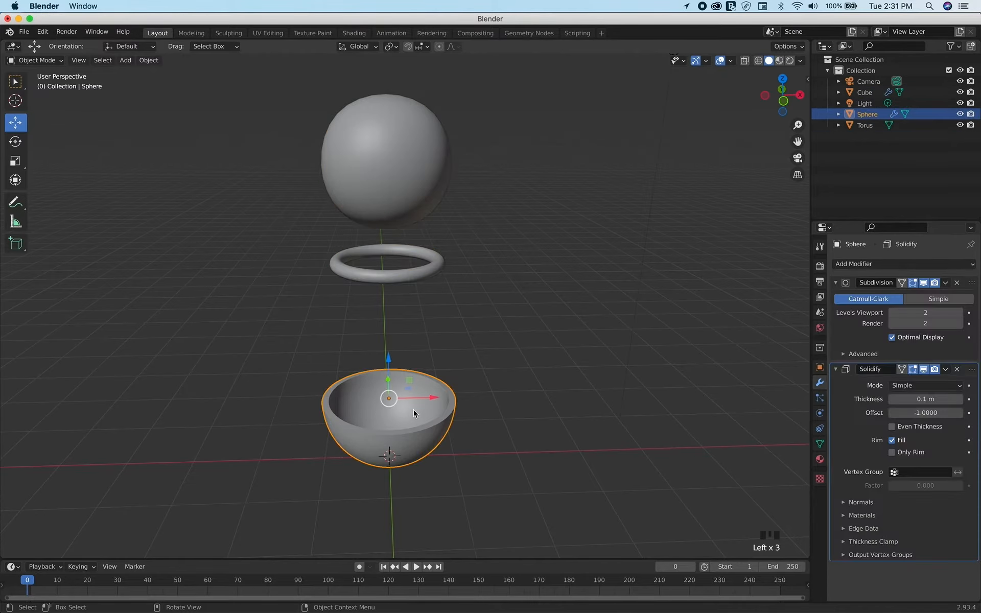
{"action": "left_click", "coordinate": [413, 409]}
{"action": "left_click", "coordinate": [400, 187]}
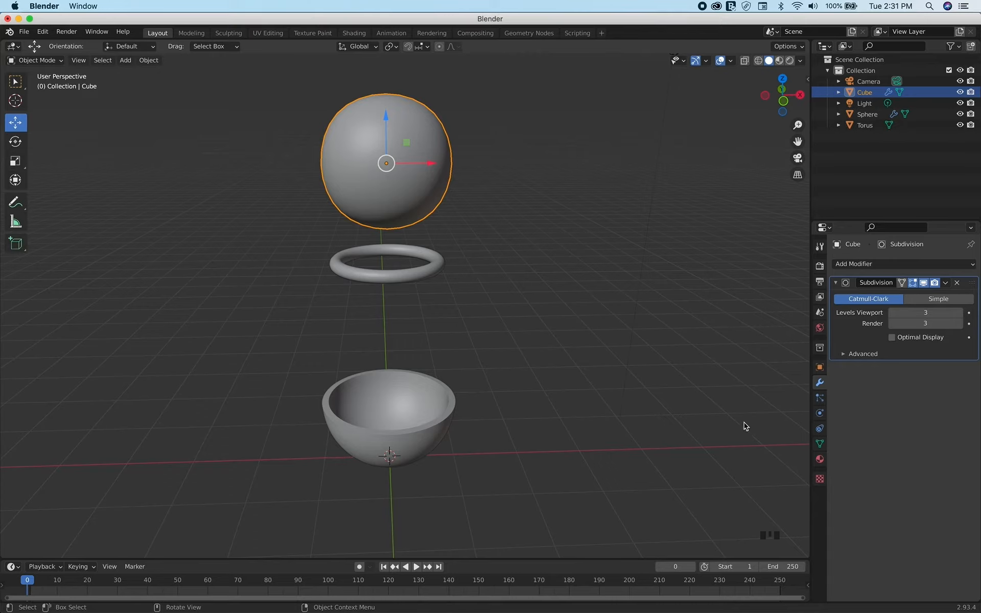
{"action": "left_click", "coordinate": [819, 413]}
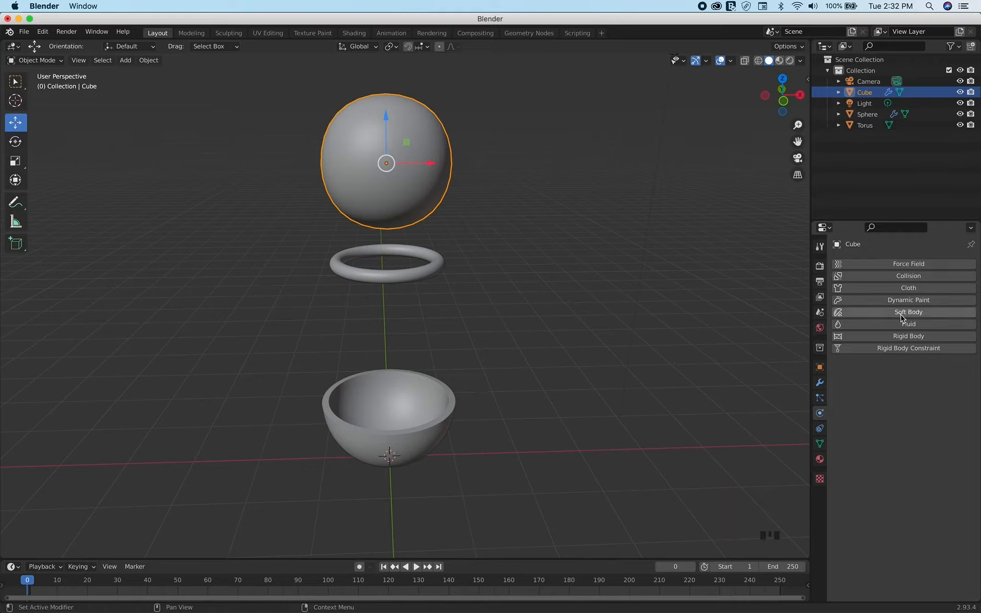
{"action": "left_click", "coordinate": [908, 289]}
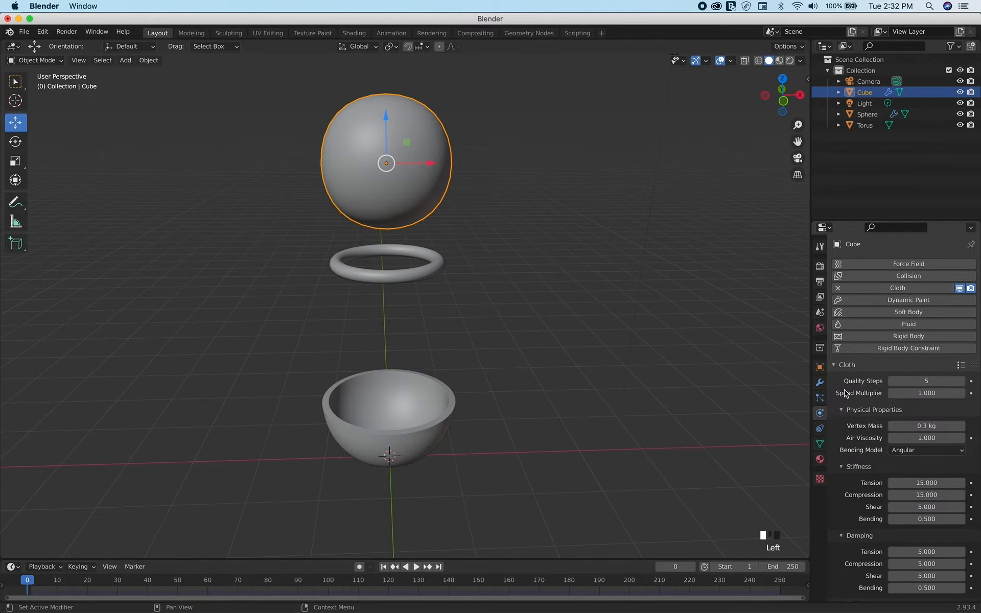
{"action": "scroll", "coordinate": [844, 392], "scroll_direction": "down", "scroll_amount": 2}
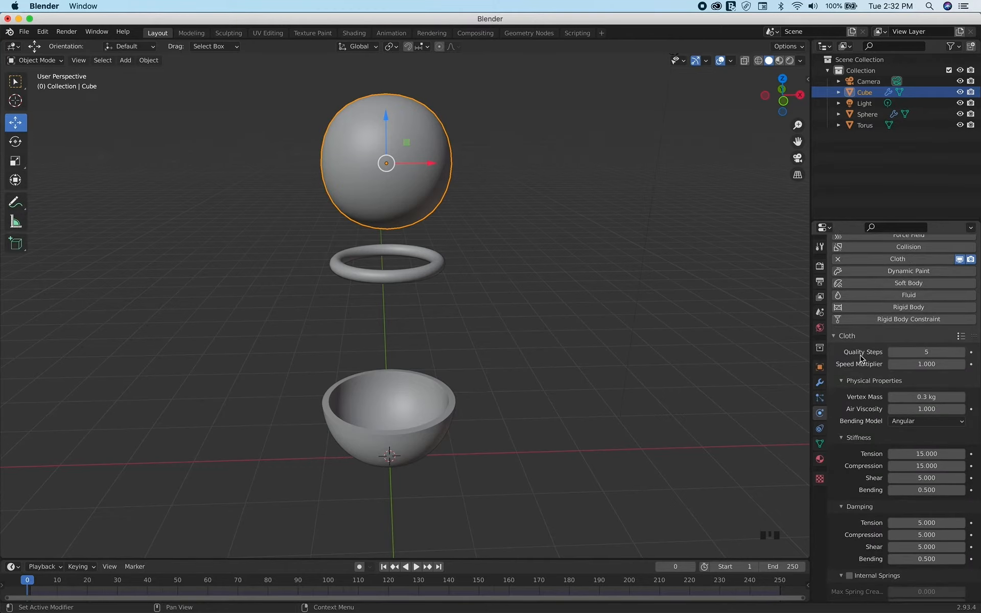
{"action": "left_click", "coordinate": [962, 352]}
Set the cloth's stiffness values to tension 2, compression 1 and bending 1.5
{"action": "scroll", "coordinate": [843, 461], "scroll_direction": "down", "scroll_amount": 2}
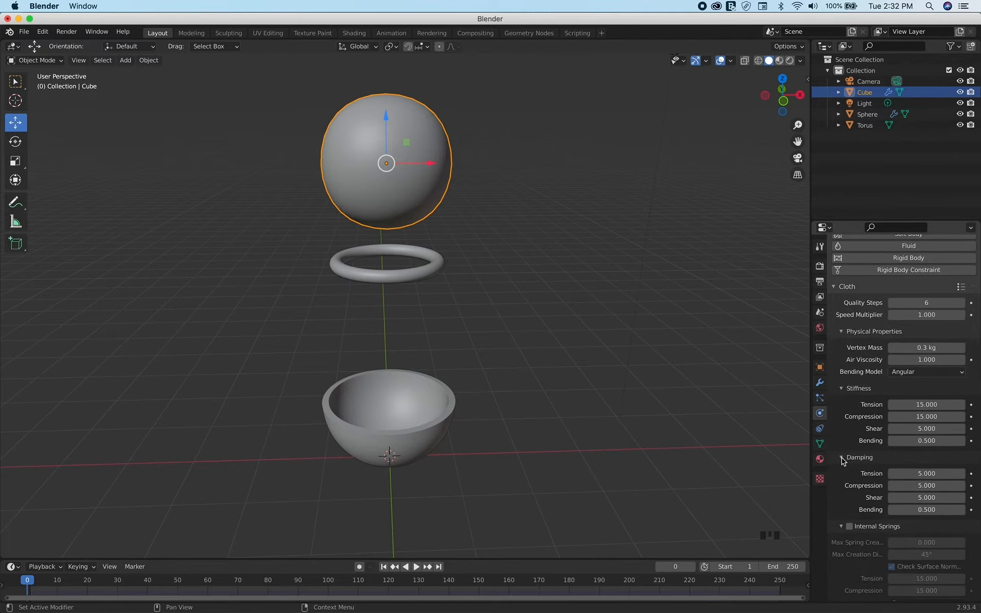
{"action": "left_click", "coordinate": [928, 407]}
{"action": "type", "text": "2"}
{"action": "key", "text": "Return"}
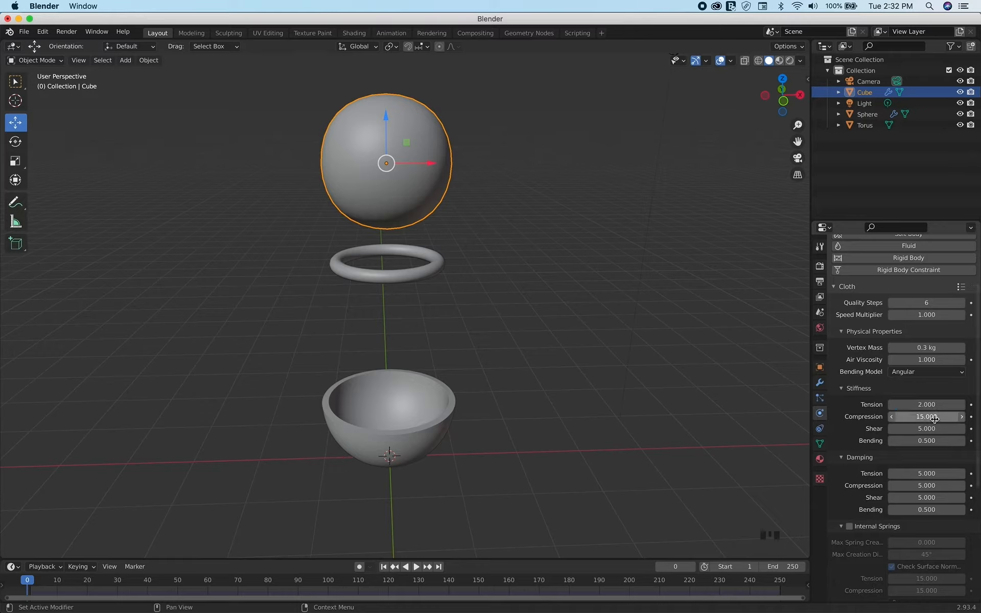
{"action": "left_click", "coordinate": [935, 416]}
{"action": "type", "text": "1"}
{"action": "left_click", "coordinate": [926, 440]}
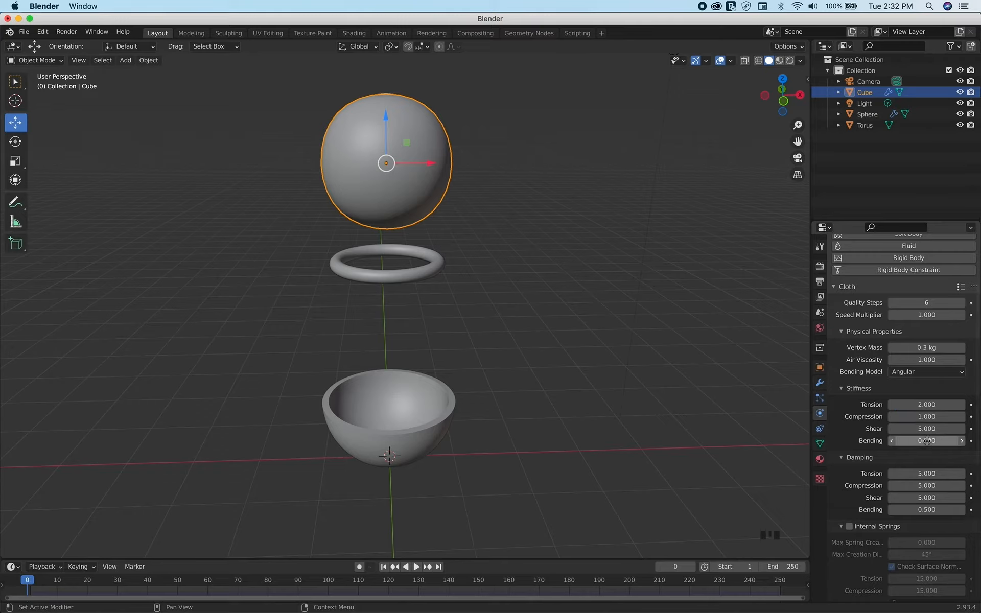
{"action": "left_click", "coordinate": [942, 440]}
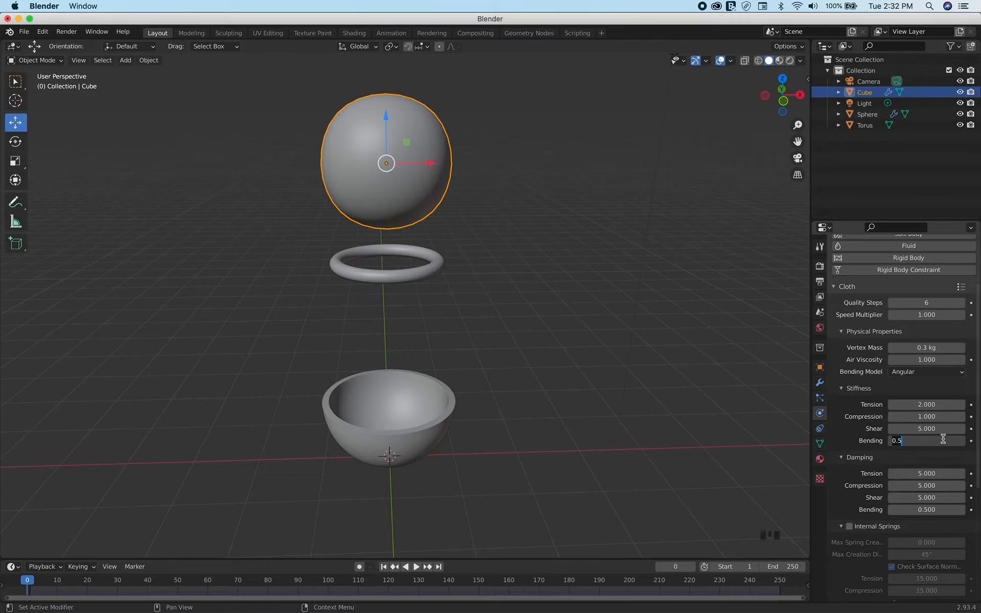
{"action": "type", "text": "1"}
{"action": "key", "text": "Return"}
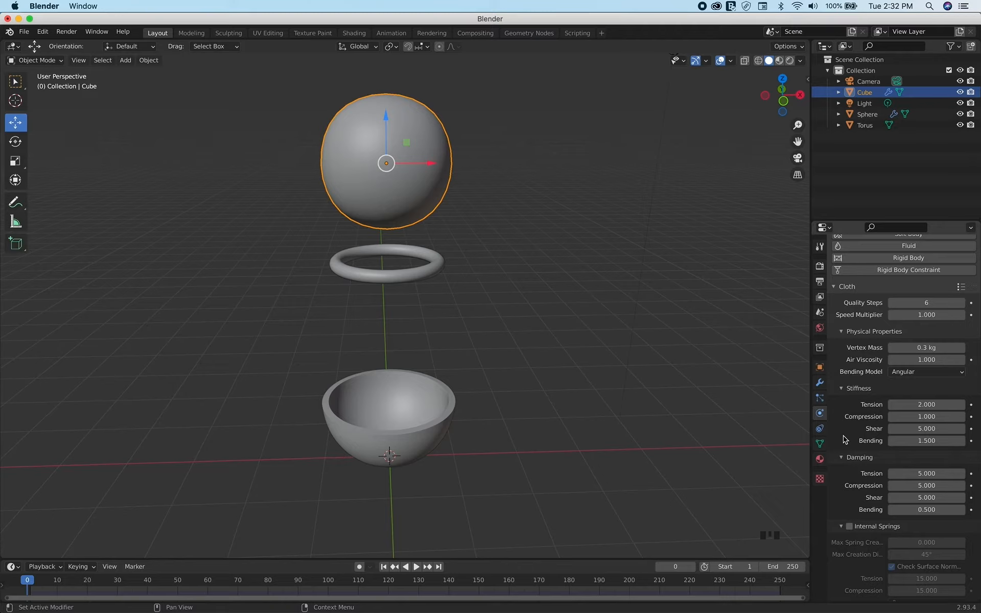
Enable Pressure in the cube's cloth settings and set the pressure value to 0.5
{"action": "scroll", "coordinate": [878, 505], "scroll_direction": "down", "scroll_amount": 5}
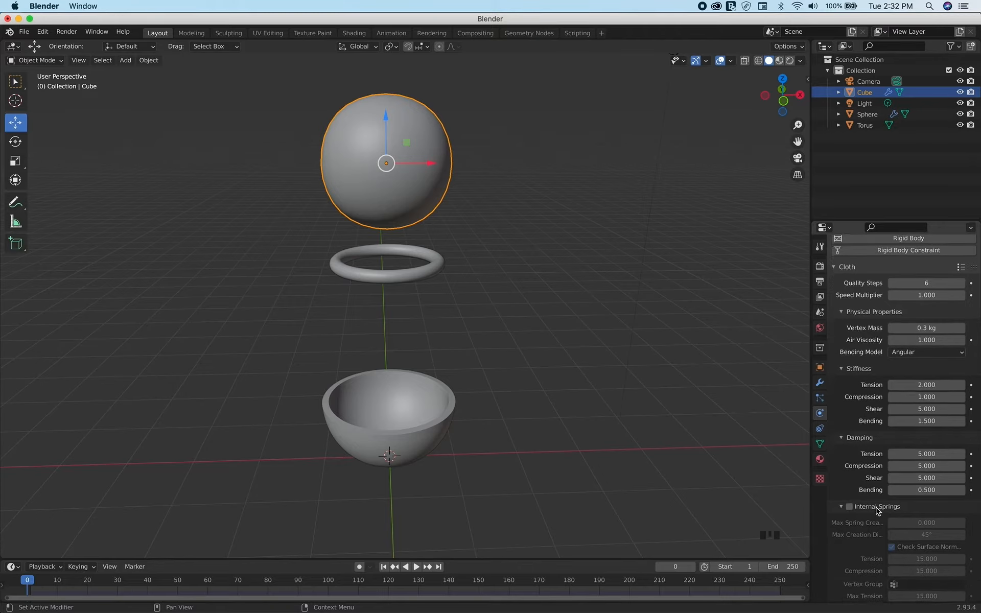
{"action": "scroll", "coordinate": [878, 509], "scroll_direction": "down", "scroll_amount": 4}
{"action": "left_click", "coordinate": [849, 449]}
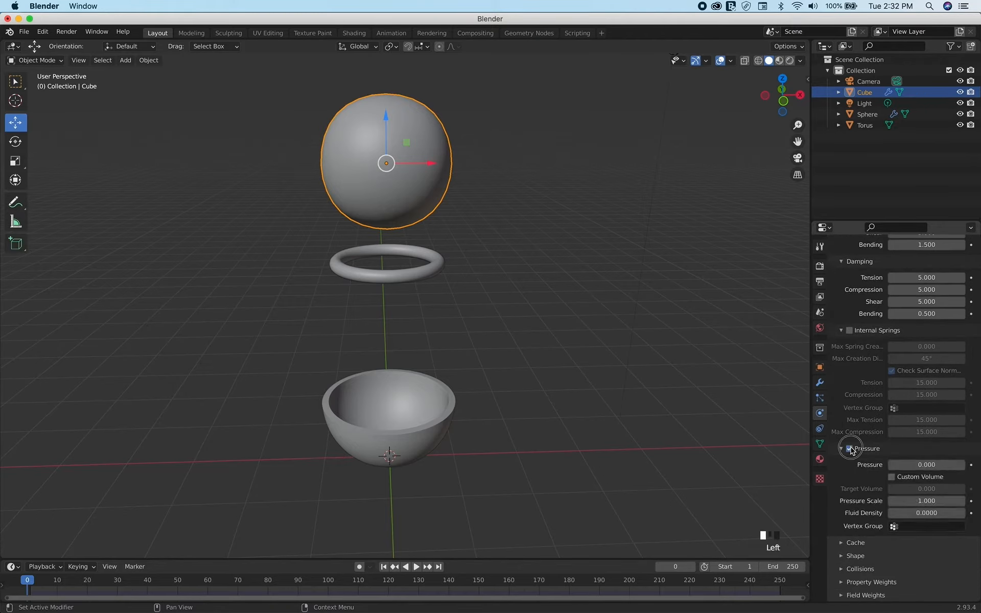
{"action": "left_click", "coordinate": [929, 465]}
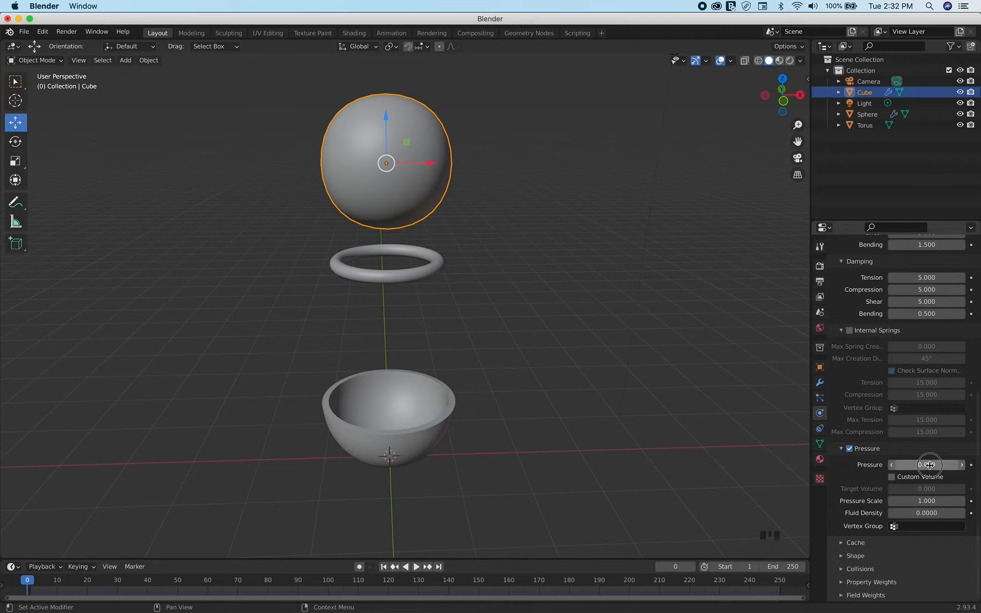
{"action": "type", "text": "0.0"}
{"action": "key", "text": "BackSpace"}
{"action": "key", "text": "BackSpace"}
{"action": "key", "text": "BackSpace"}
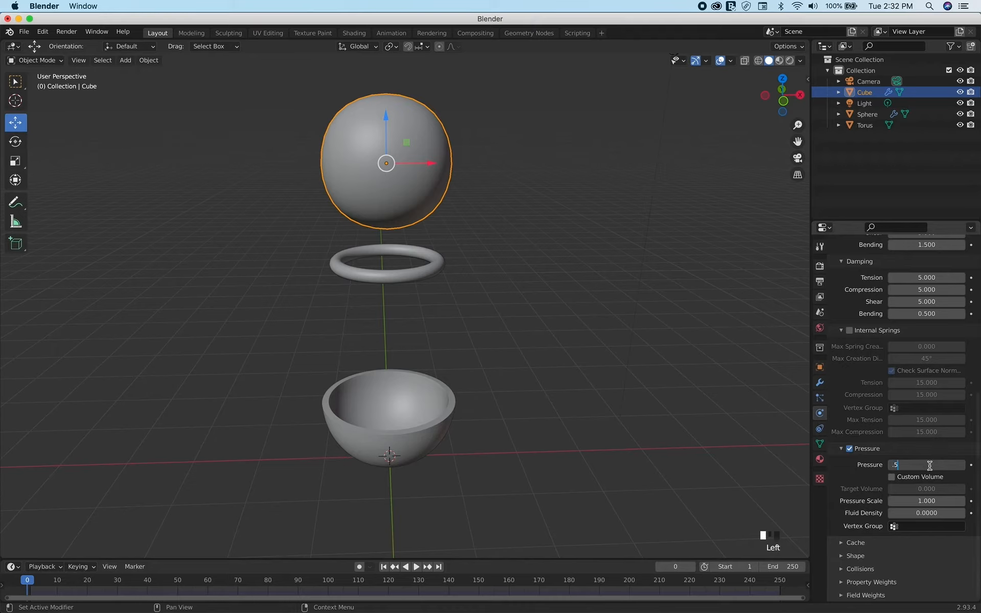
{"action": "type", "text": ".5"}
{"action": "key", "text": "Return"}
Set the fluid density of the cloth's pressure settings to 0.03
{"action": "left_click", "coordinate": [907, 515]}
{"action": "key", "text": "Left"}
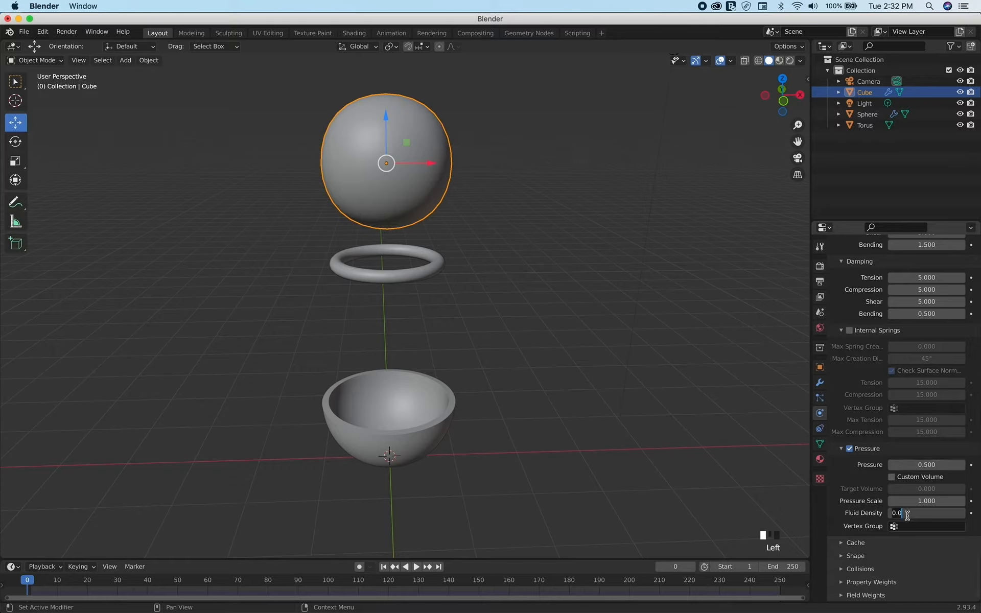
{"action": "key", "text": "BackSpace"}
{"action": "key", "text": "BackSpace"}
{"action": "type", "text": "03"}
{"action": "left_click", "coordinate": [848, 477]}
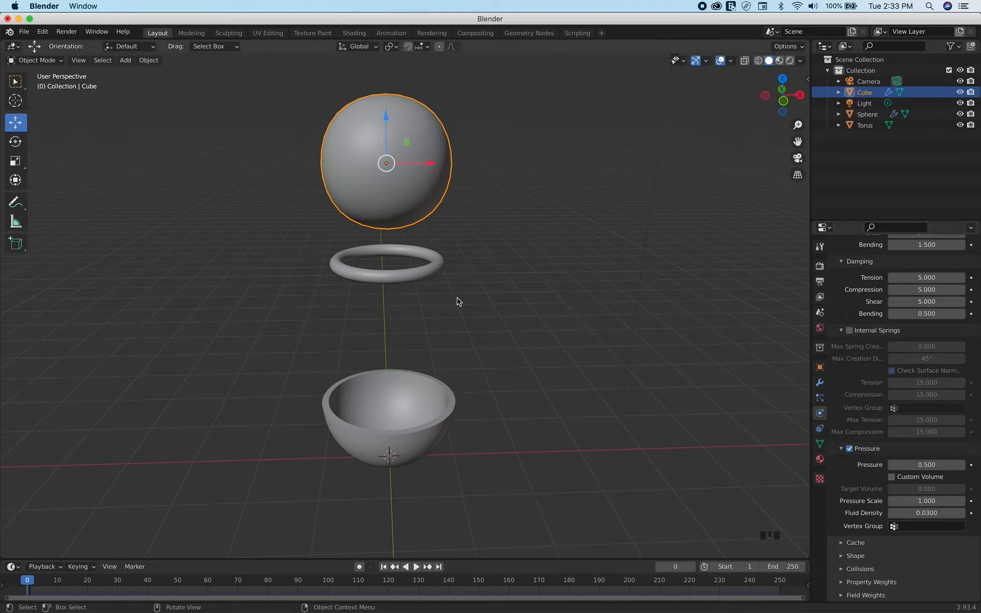
Add Collision physics to both the torus ring and the half-sphere bowl
{"action": "left_click", "coordinate": [437, 271]}
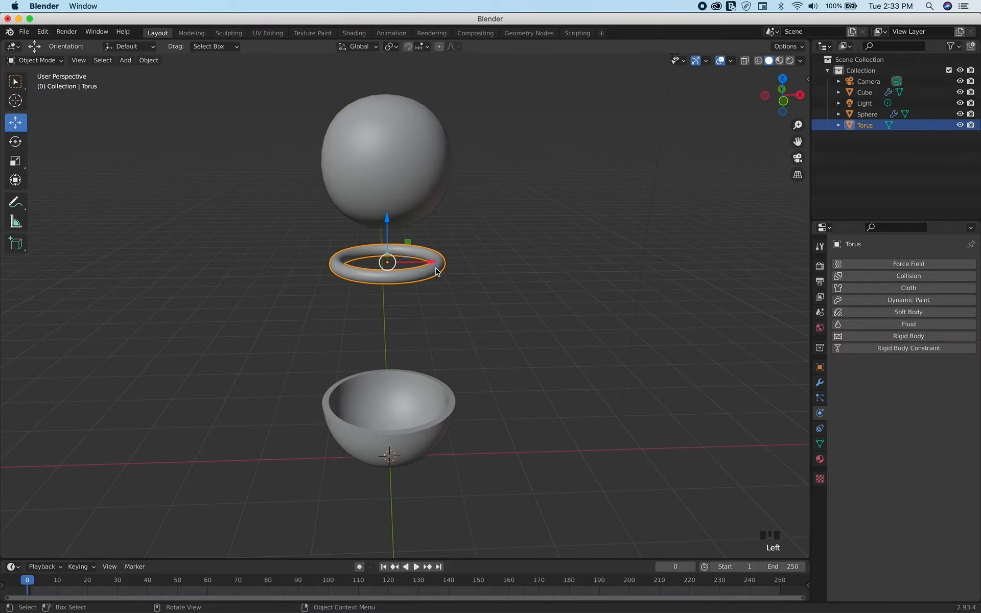
{"action": "left_click", "coordinate": [922, 278]}
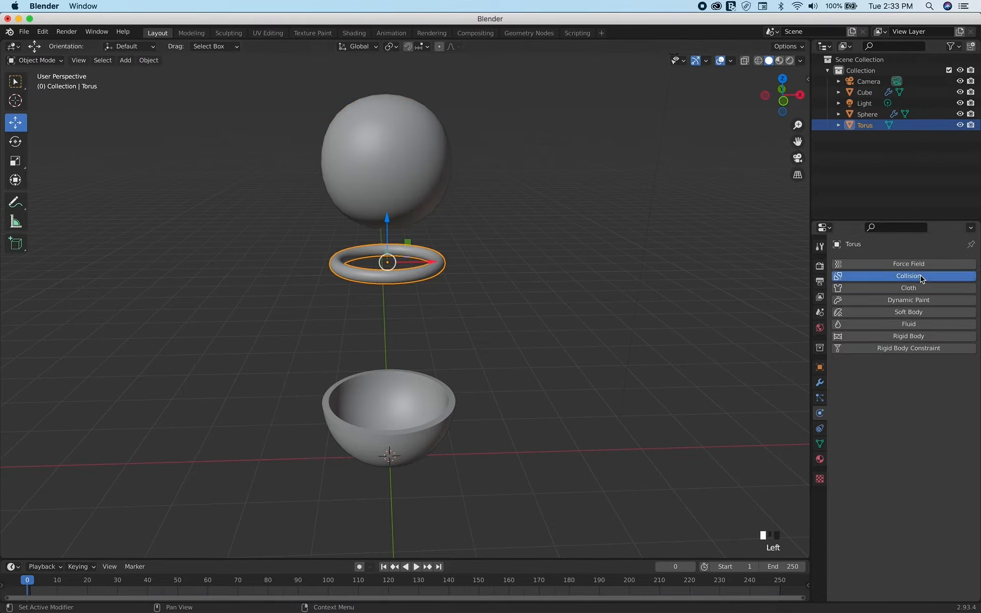
{"action": "left_click", "coordinate": [432, 411]}
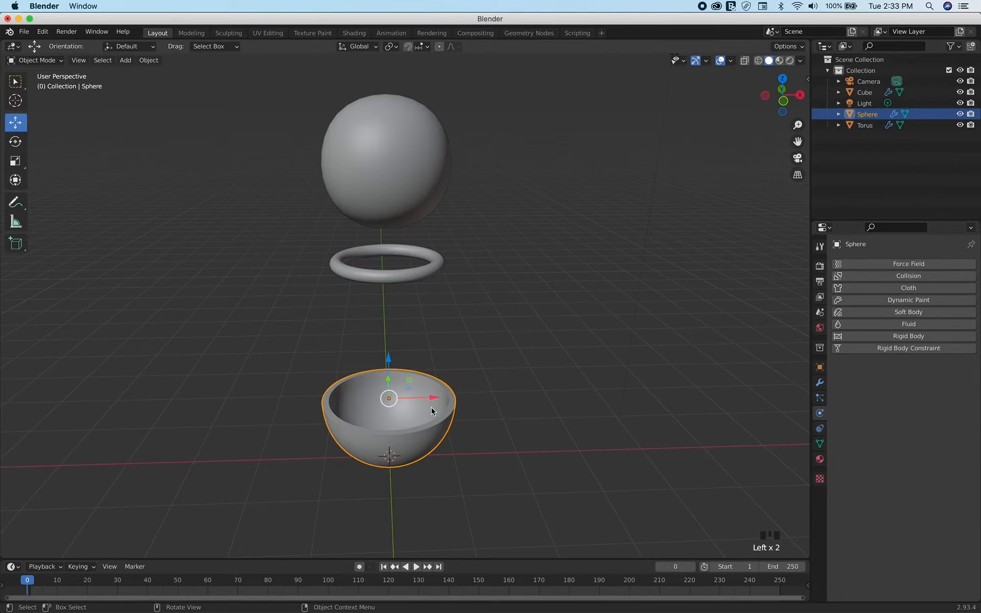
{"action": "left_click", "coordinate": [919, 279]}
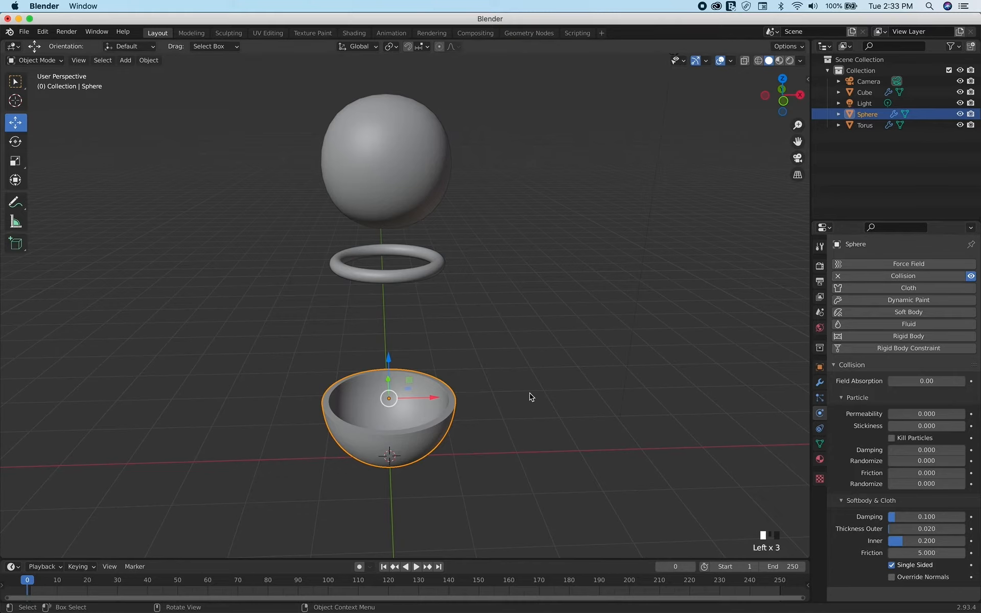
Play the cloth simulation to check how the soft ball falls onto the ring, and stop playback
{"action": "middle_click_drag", "start_coordinate": [468, 433], "coordinate": [484, 376]}
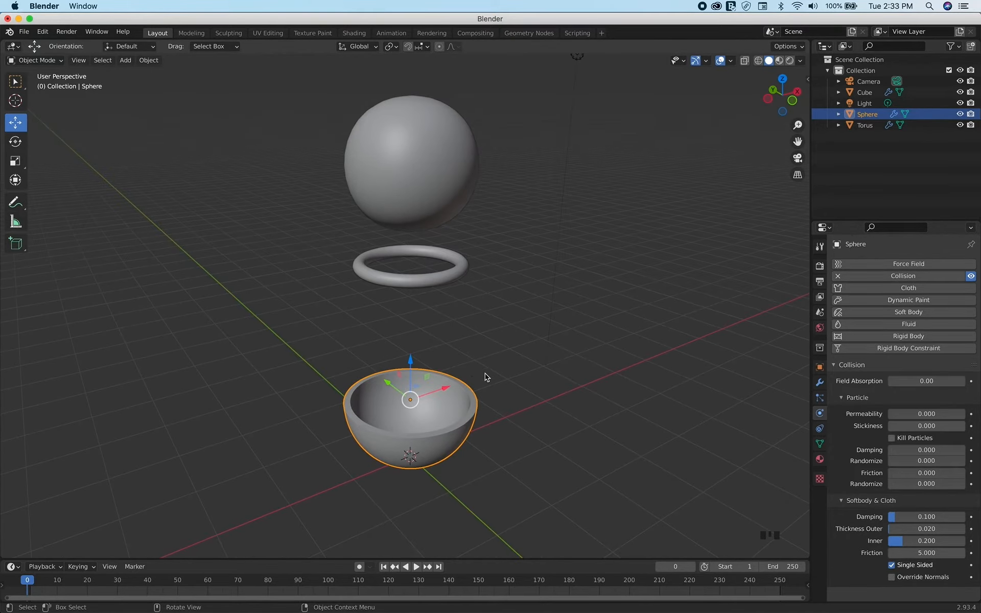
{"action": "left_click", "coordinate": [418, 570]}
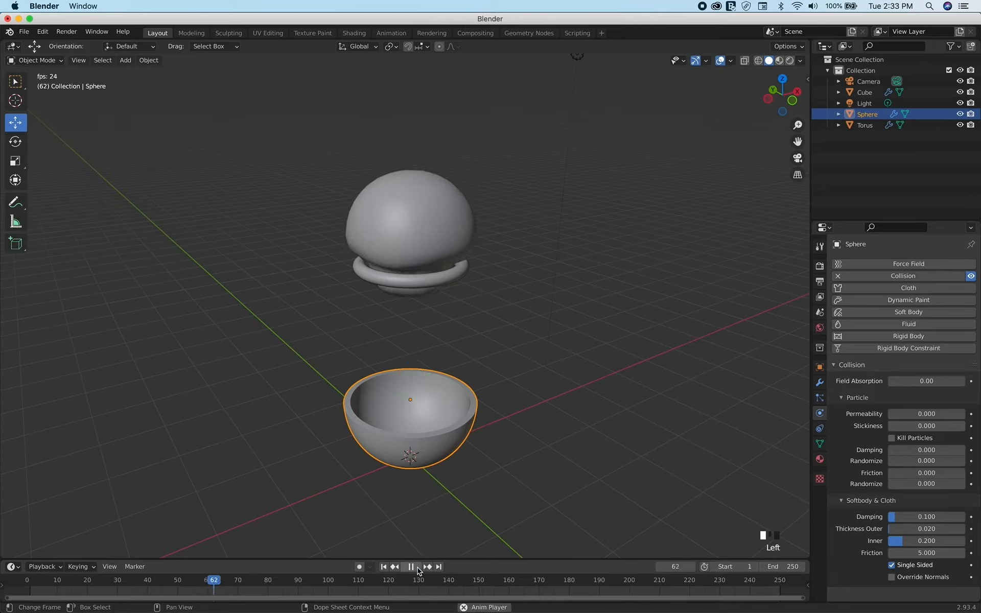
{"action": "left_click", "coordinate": [418, 570]}
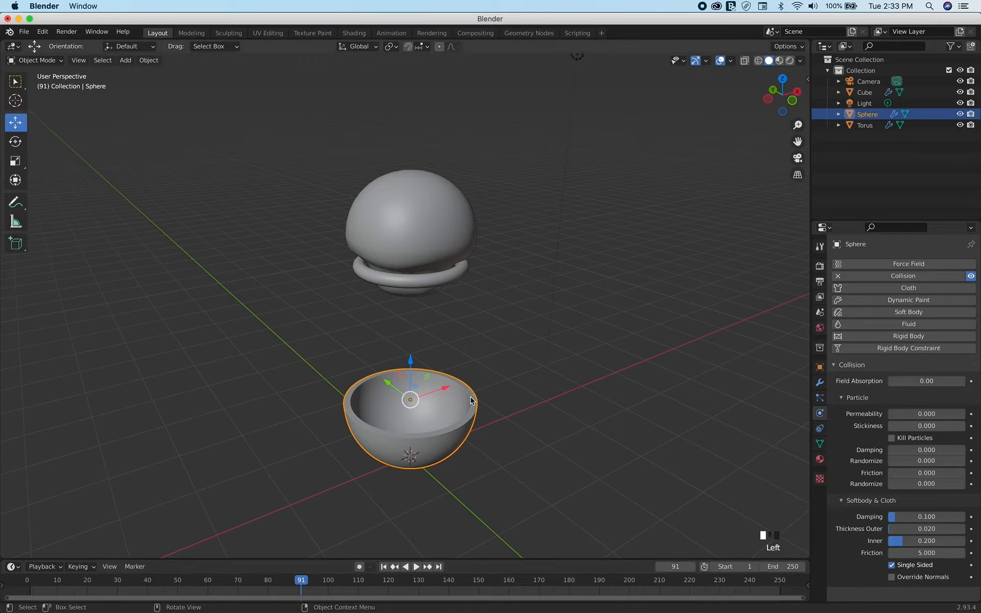
Scale the torus ring up by a factor of about 1.09 and replay the simulation from the start frame
{"action": "left_click", "coordinate": [465, 278]}
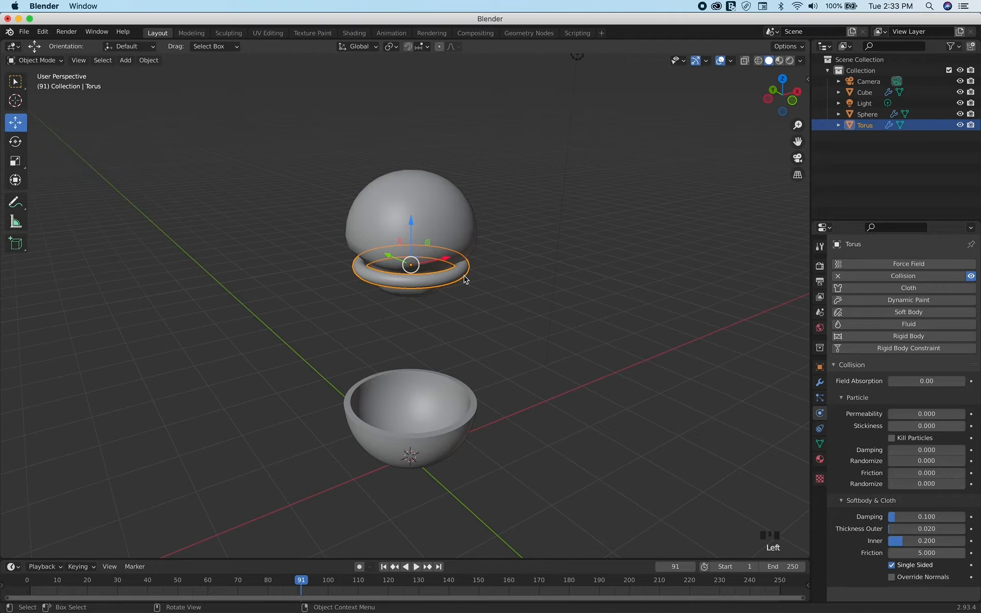
{"action": "key", "text": "s"}
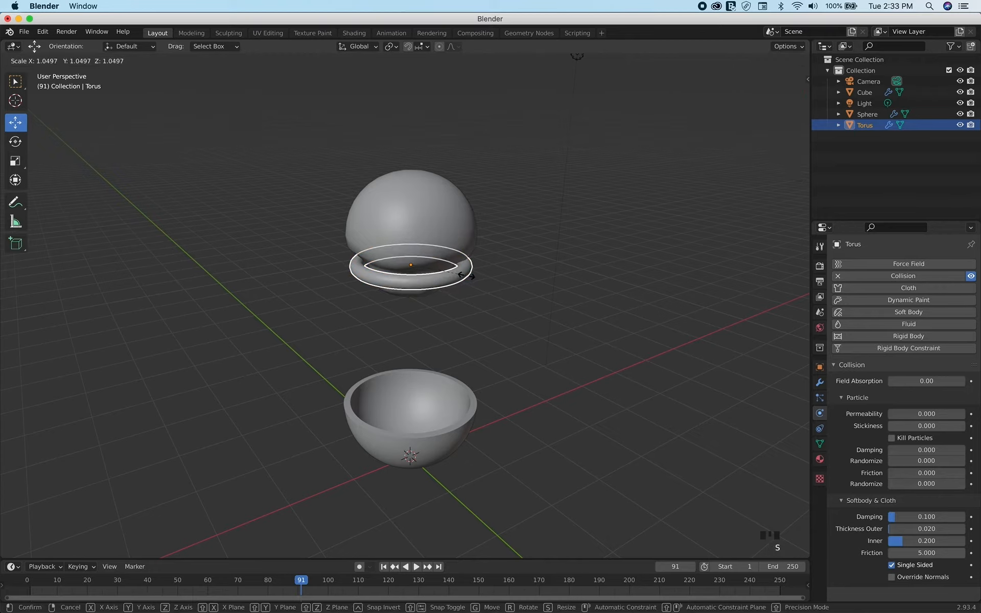
{"action": "left_click", "coordinate": [469, 279]}
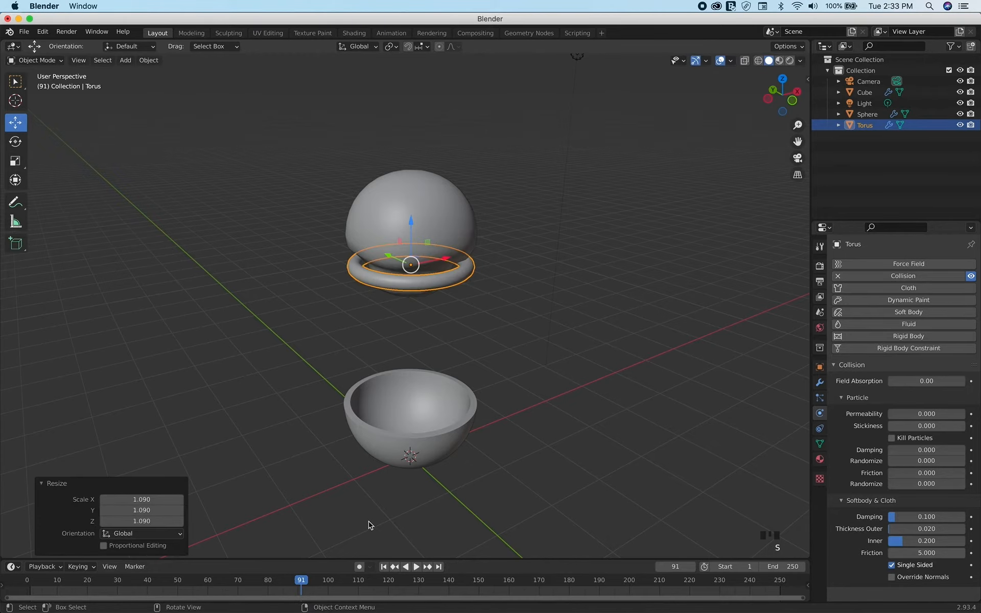
{"action": "left_click", "coordinate": [383, 566]}
{"action": "left_click", "coordinate": [416, 568]}
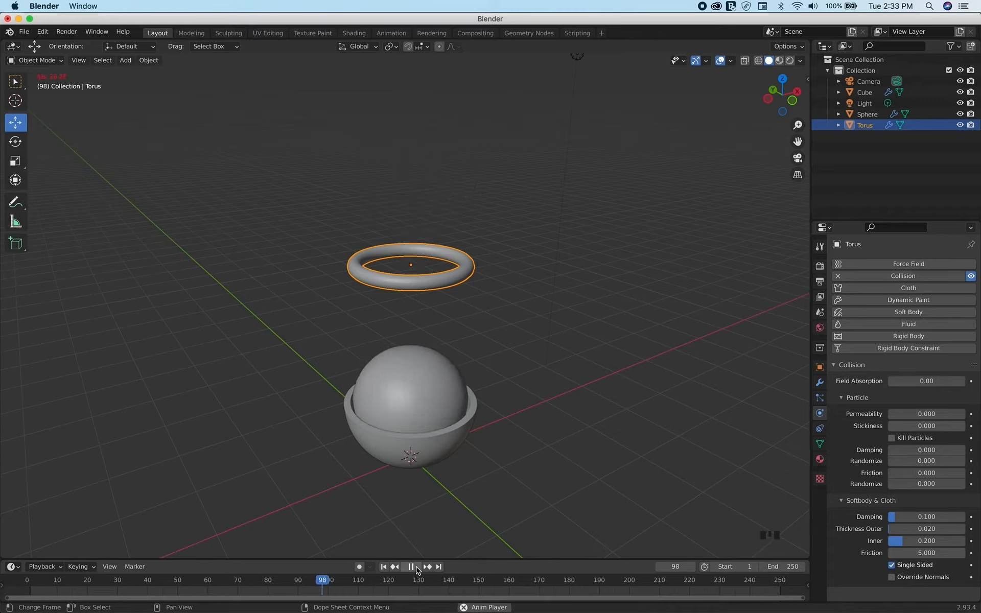
Stop the simulation playback and shade the half-sphere bowl smooth
{"action": "left_click", "coordinate": [416, 568]}
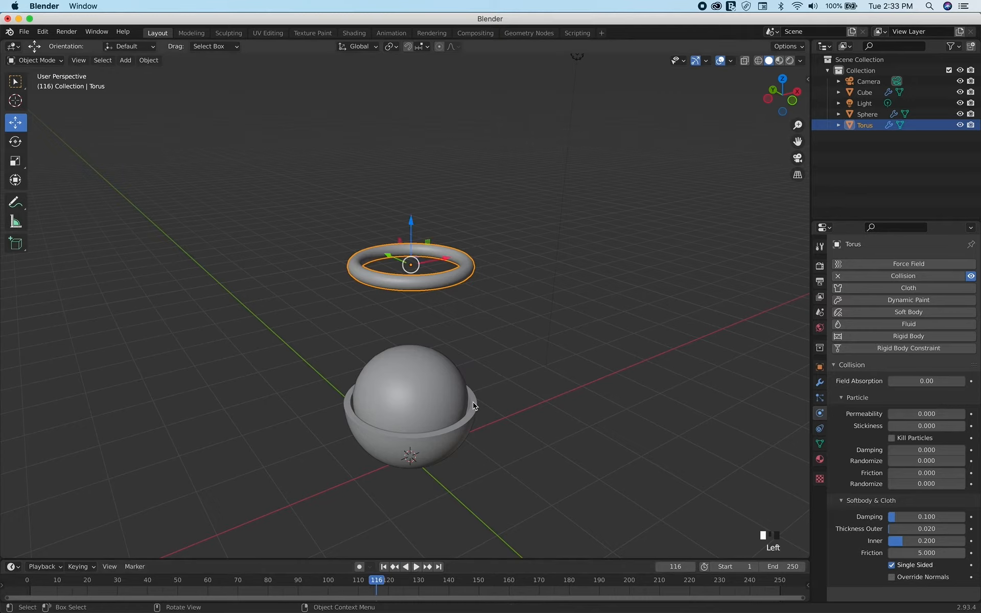
{"action": "left_click", "coordinate": [464, 436]}
{"action": "right_click", "coordinate": [464, 436]}
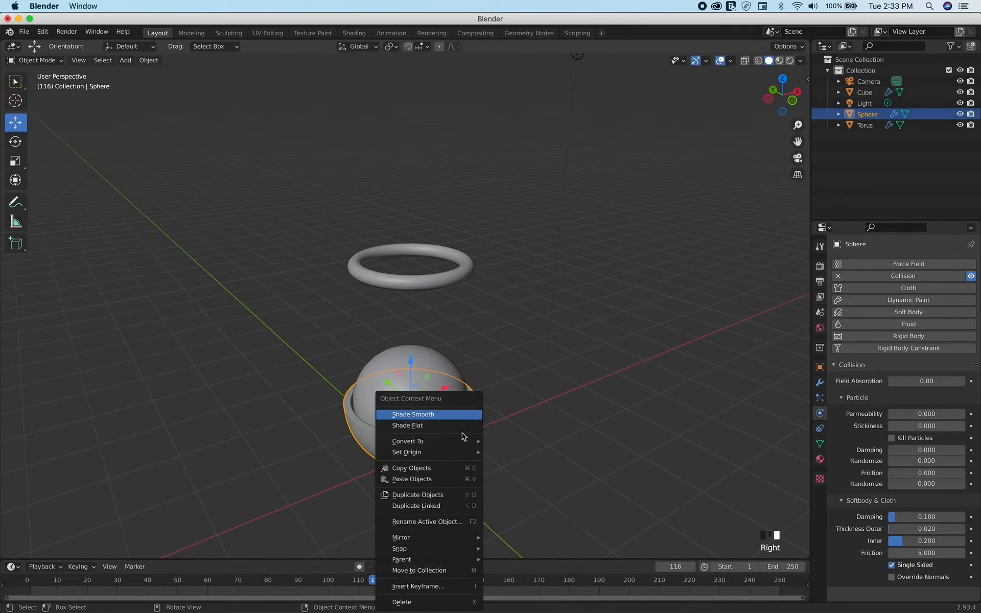
{"action": "left_click", "coordinate": [558, 364]}
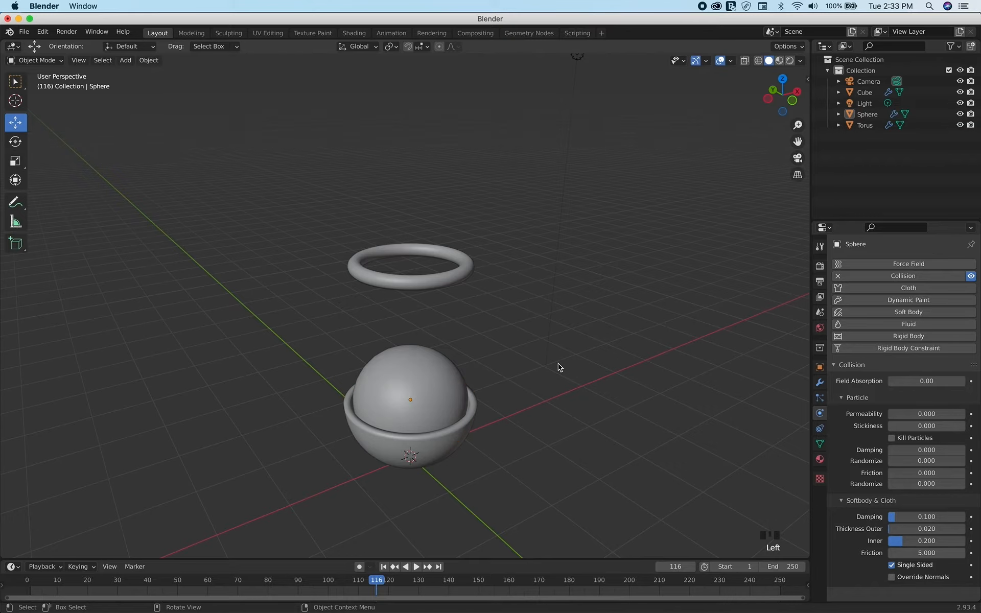
Return to the start frame and raise the cloth ball about 1.41 m along the Z axis
{"action": "scroll", "coordinate": [558, 364], "scroll_direction": "down", "scroll_amount": 2}
{"action": "scroll", "coordinate": [557, 364], "scroll_direction": "down", "scroll_amount": 5, "text": "shift"}
{"action": "scroll", "coordinate": [558, 364], "scroll_direction": "up", "scroll_amount": 2, "text": "shift"}
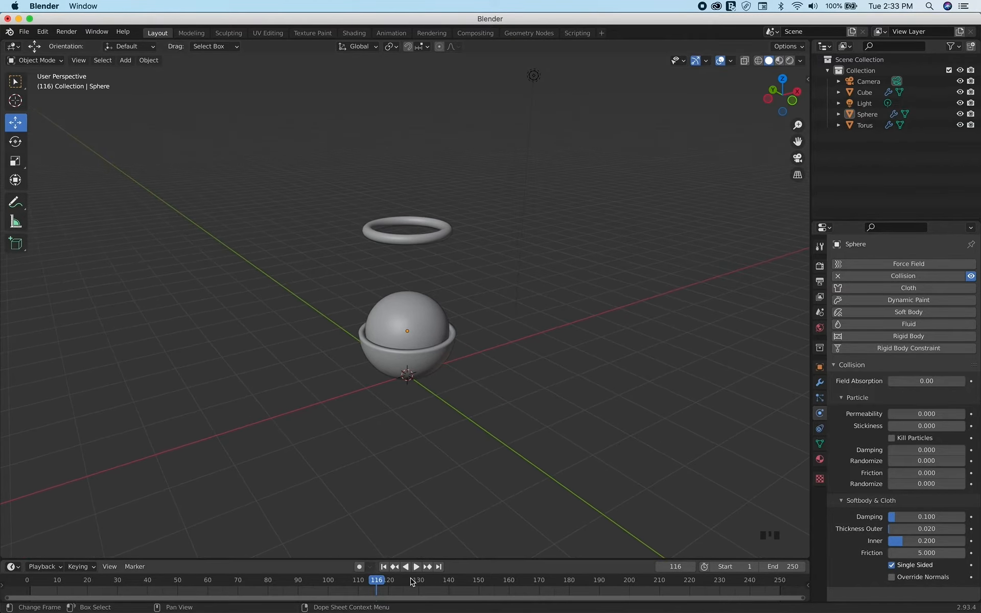
{"action": "left_click", "coordinate": [384, 567]}
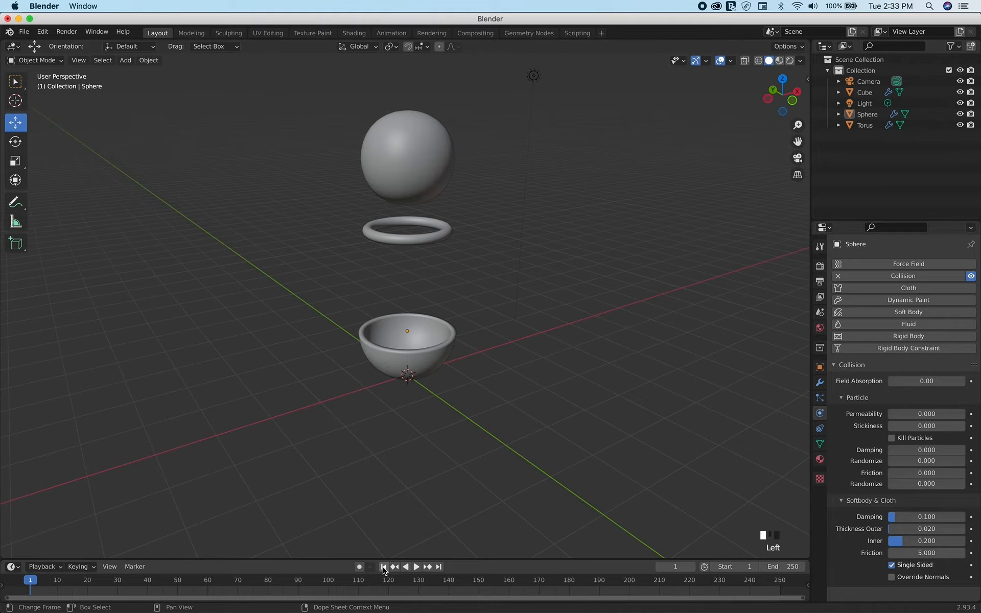
{"action": "left_click", "coordinate": [428, 175]}
{"action": "left_click_drag", "start_coordinate": [407, 123], "coordinate": [411, 538]}
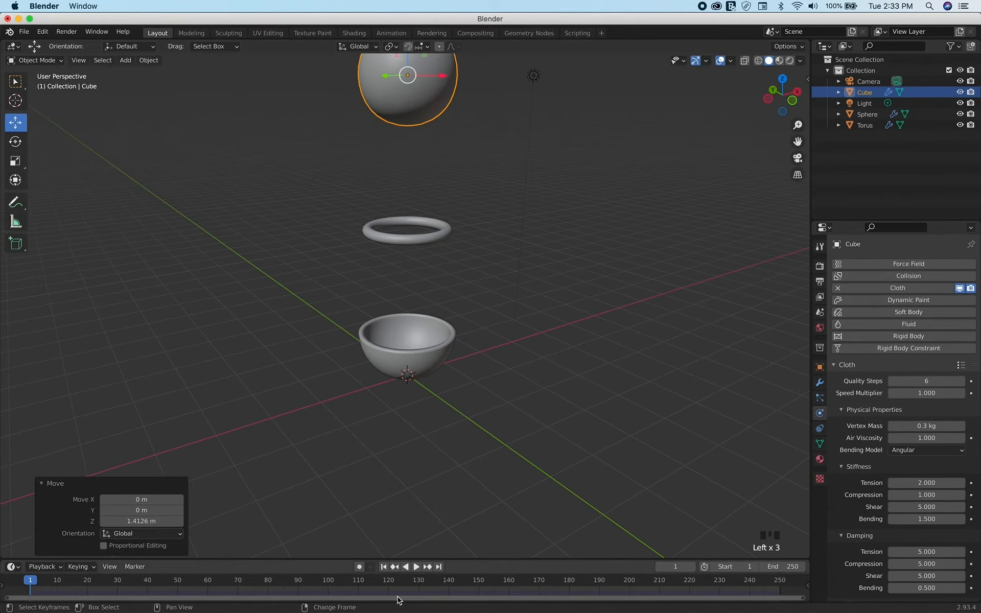
Play the simulation to check how the raised ball falls through the ring into the bowl, and stop playback
{"action": "scroll", "coordinate": [407, 390], "scroll_direction": "up", "scroll_amount": 3}
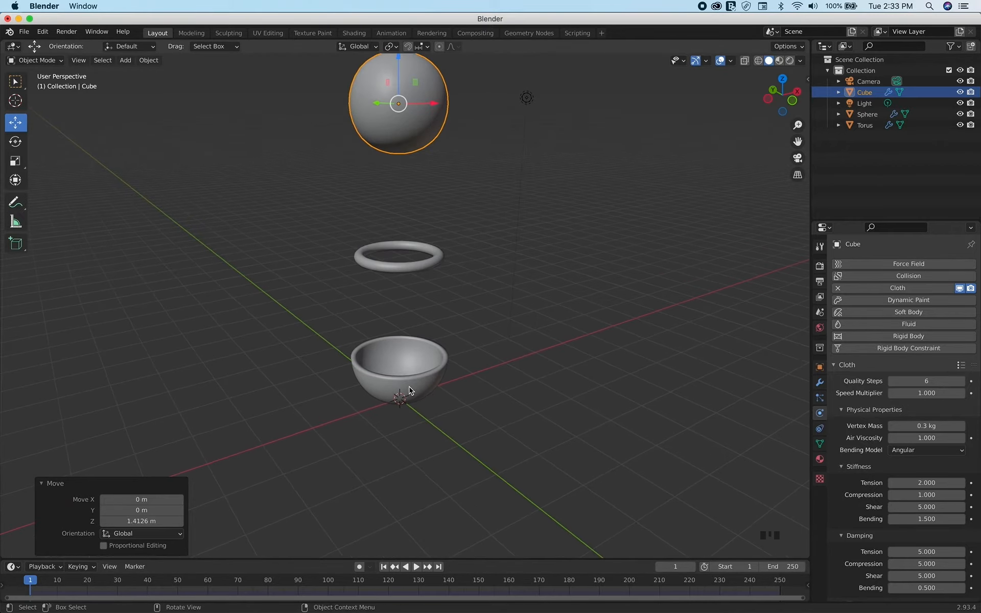
{"action": "scroll", "coordinate": [409, 390], "scroll_direction": "up", "scroll_amount": 1}
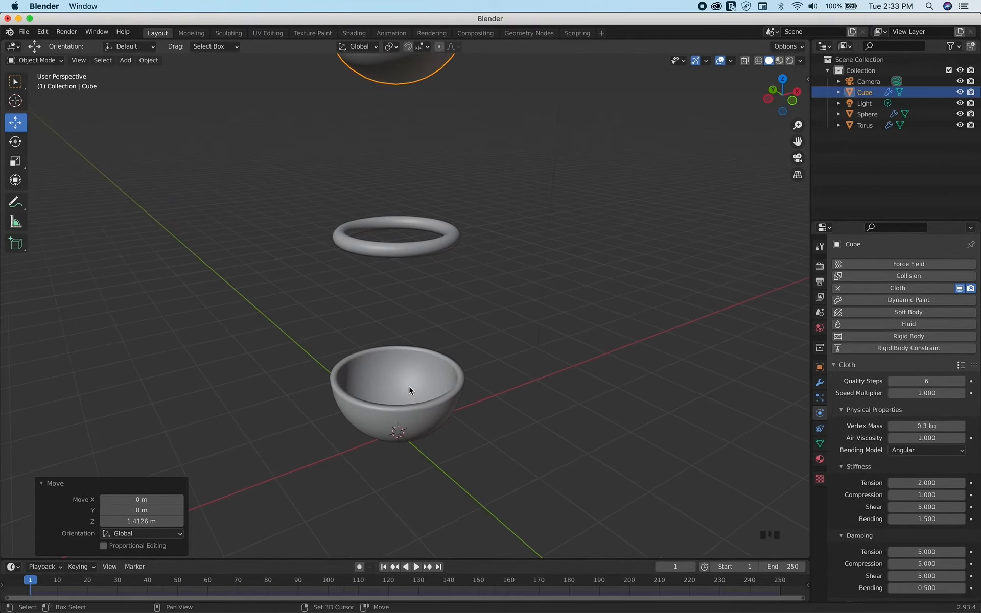
{"action": "scroll", "coordinate": [408, 390], "scroll_direction": "up", "scroll_amount": 2}
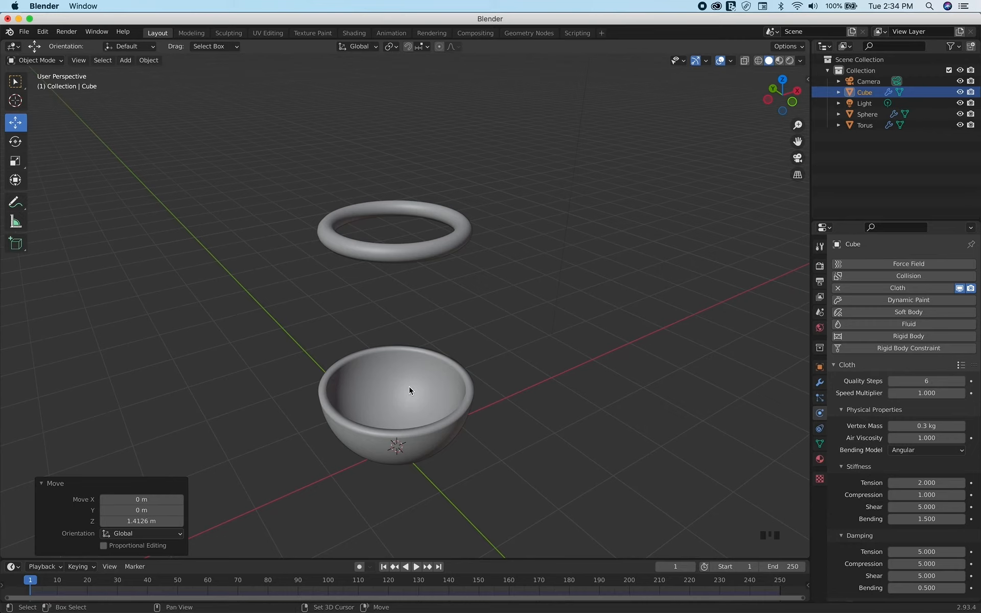
{"action": "scroll", "coordinate": [408, 390], "scroll_direction": "down", "scroll_amount": 3, "text": "shift"}
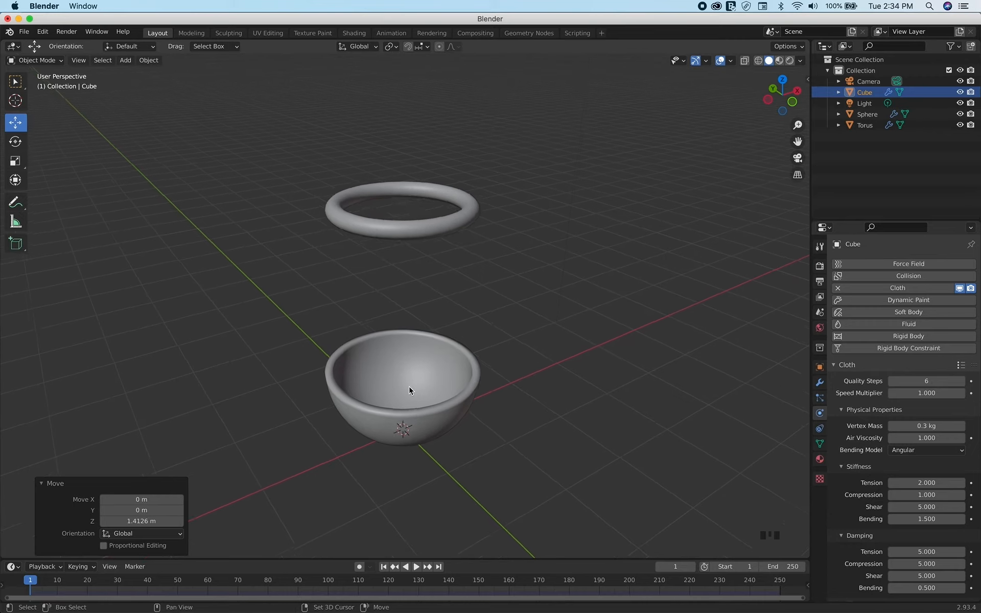
{"action": "left_click", "coordinate": [414, 568]}
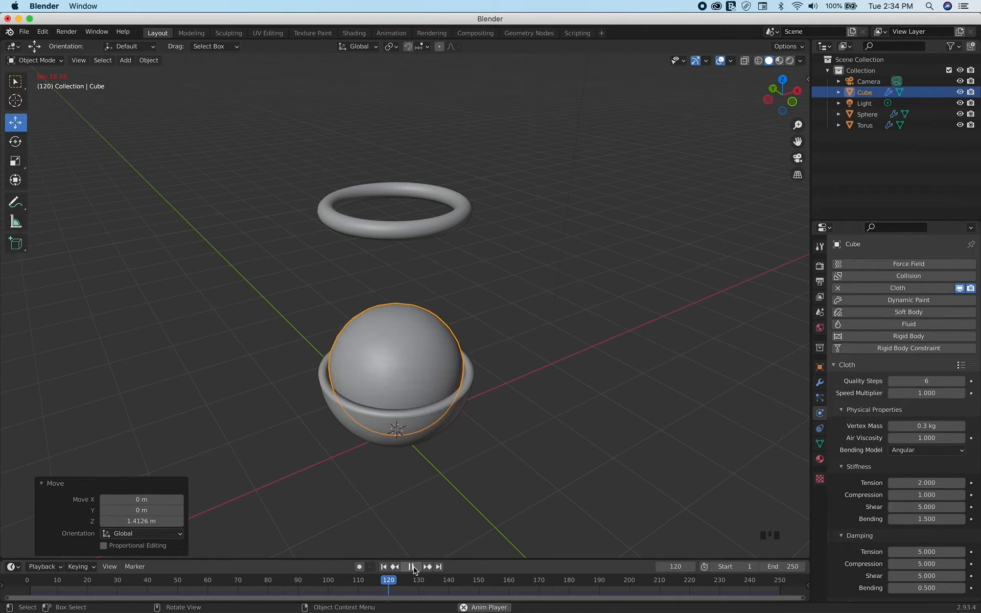
{"action": "left_click", "coordinate": [411, 567]}
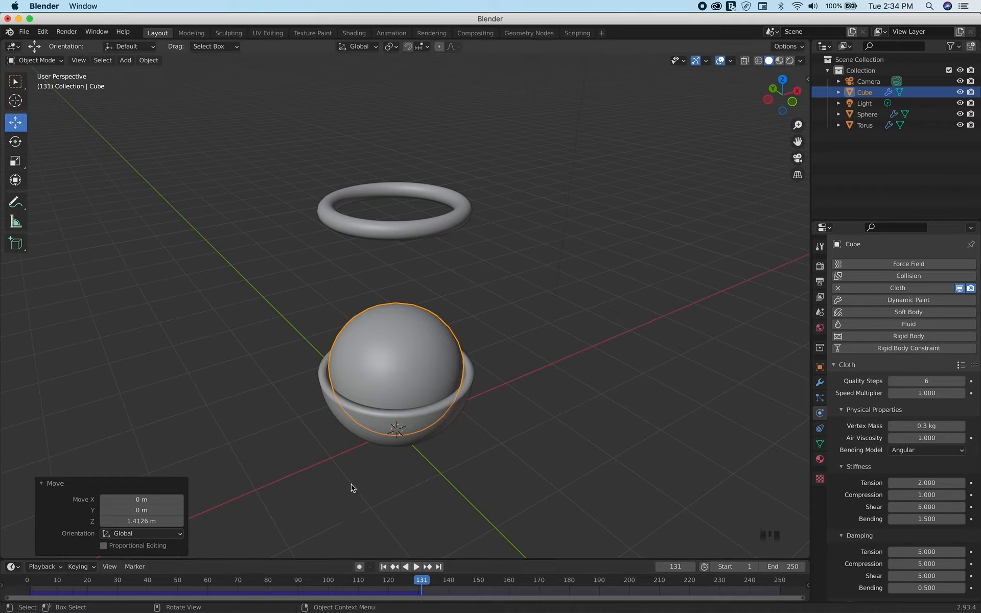
Select the half-sphere bowl, return to the start frame and show the bowl's object transform properties
{"action": "left_click", "coordinate": [370, 462]}
{"action": "left_click", "coordinate": [363, 438]}
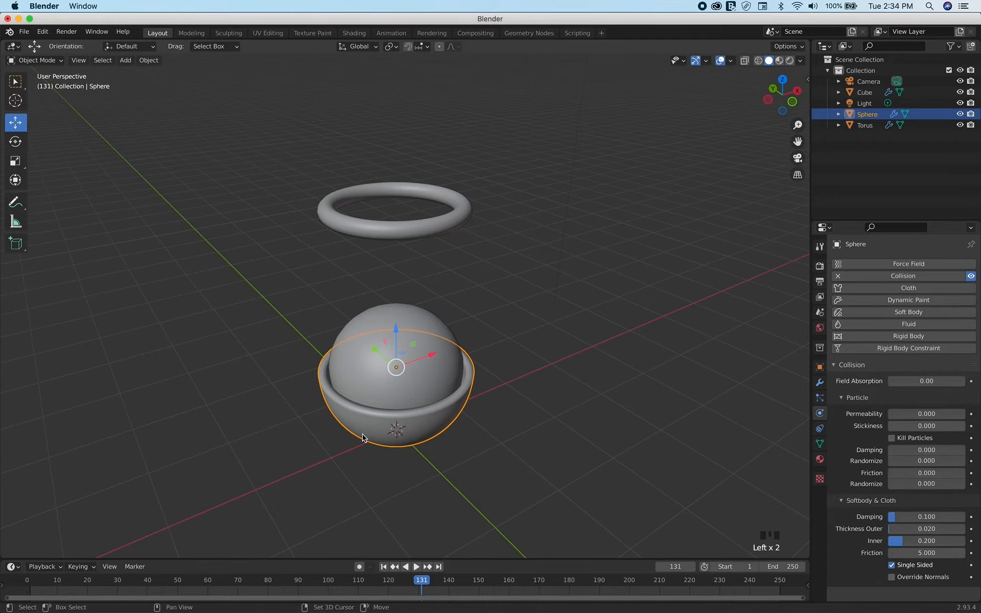
{"action": "scroll", "coordinate": [362, 438], "scroll_direction": "left", "scroll_amount": 3, "text": "shift"}
{"action": "scroll", "coordinate": [362, 438], "scroll_direction": "right", "scroll_amount": 3}
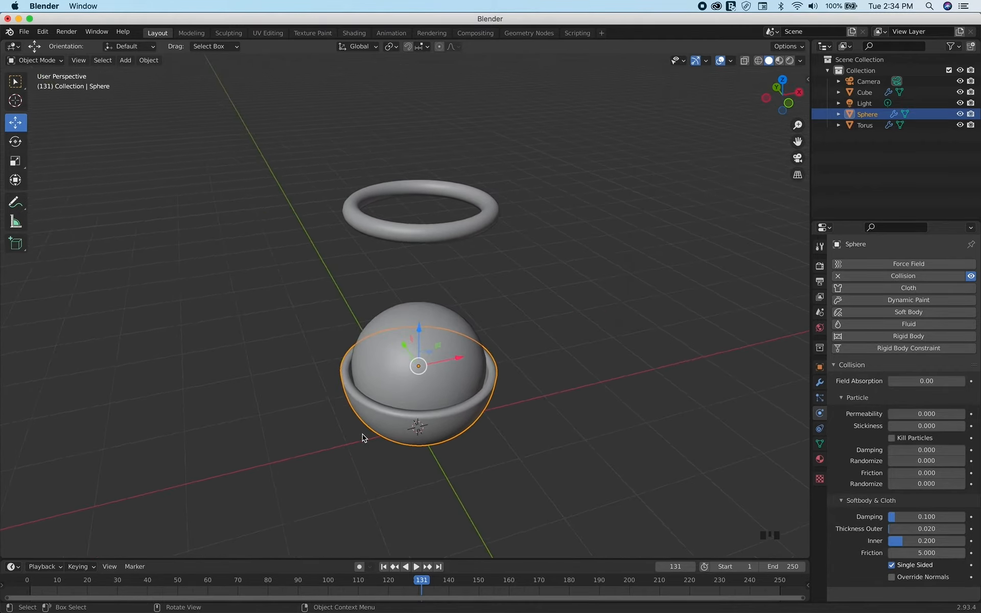
{"action": "scroll", "coordinate": [362, 438], "scroll_direction": "right", "scroll_amount": 2}
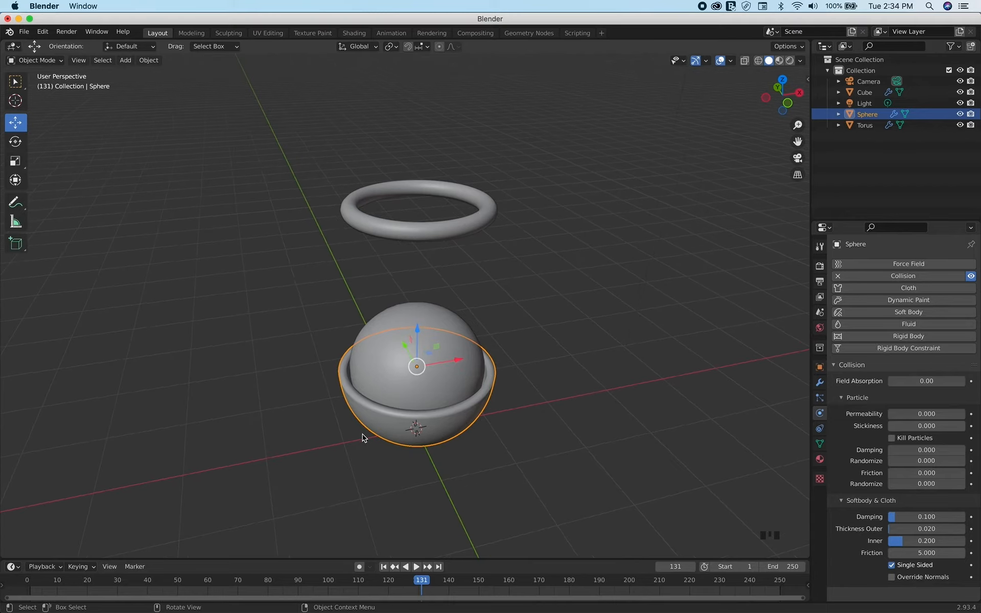
{"action": "scroll", "coordinate": [362, 438], "scroll_direction": "left", "scroll_amount": 3, "text": "shift"}
{"action": "scroll", "coordinate": [362, 439], "scroll_direction": "right", "scroll_amount": 1, "text": "shift"}
{"action": "scroll", "coordinate": [363, 438], "scroll_direction": "right", "scroll_amount": 1, "text": "shift"}
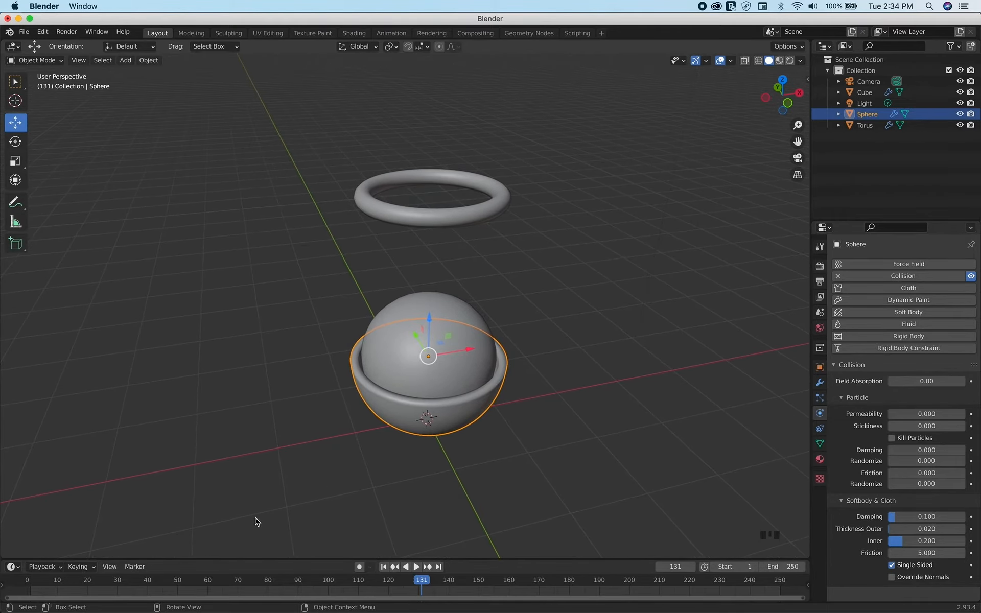
{"action": "left_click", "coordinate": [383, 567]}
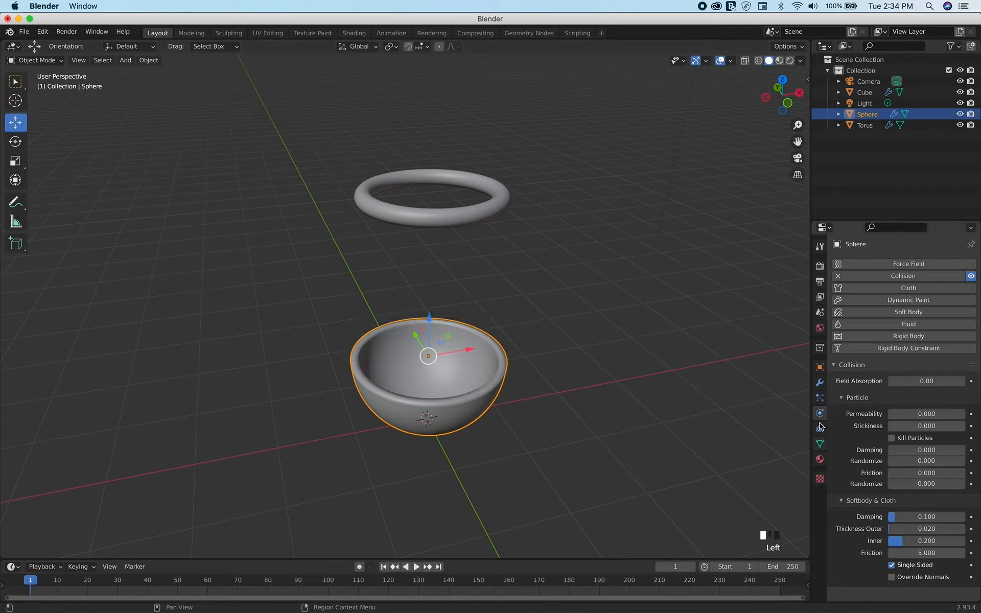
{"action": "left_click", "coordinate": [819, 367]}
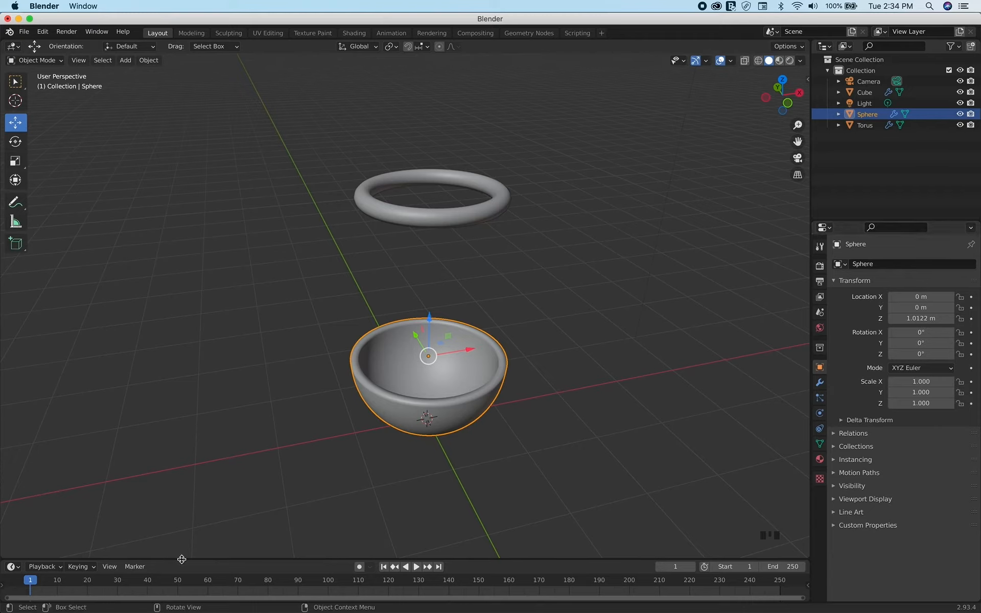
Play the ball's fall to find the timing, and insert a single keyframe for the bowl's X location at 0 m on frame 70
{"action": "left_click", "coordinate": [417, 567]}
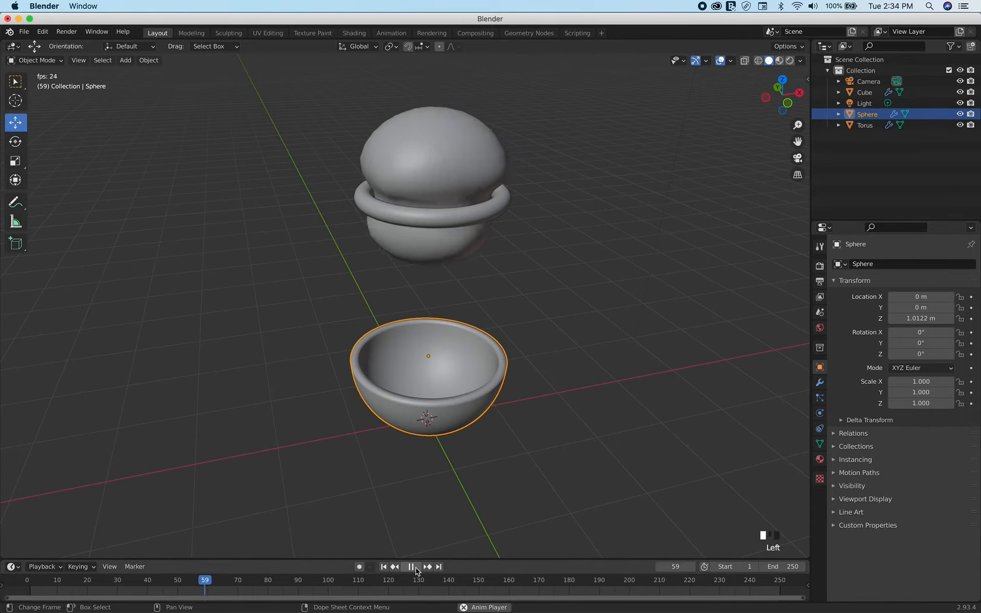
{"action": "left_click", "coordinate": [416, 566]}
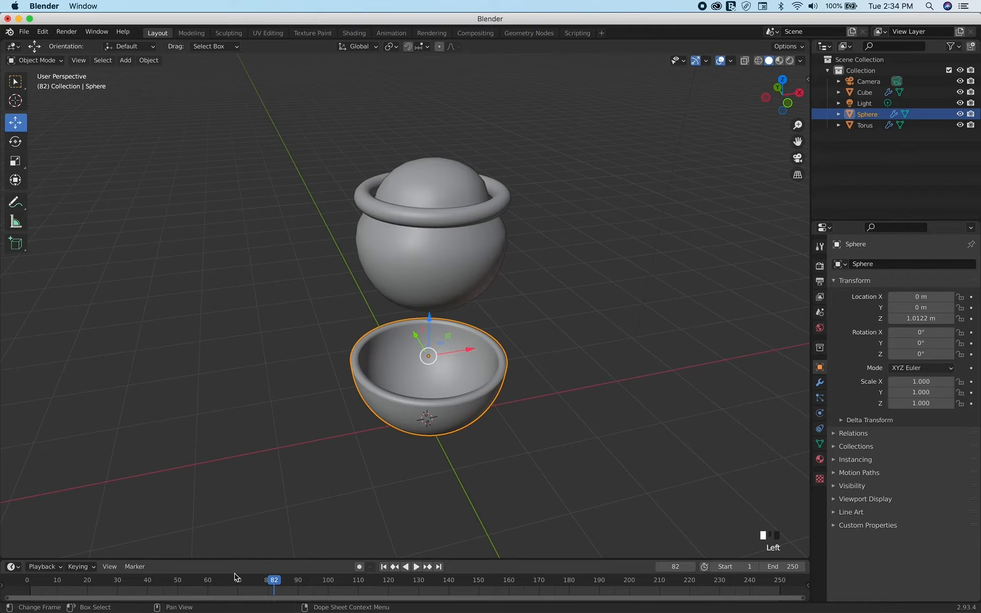
{"action": "left_click", "coordinate": [240, 585]}
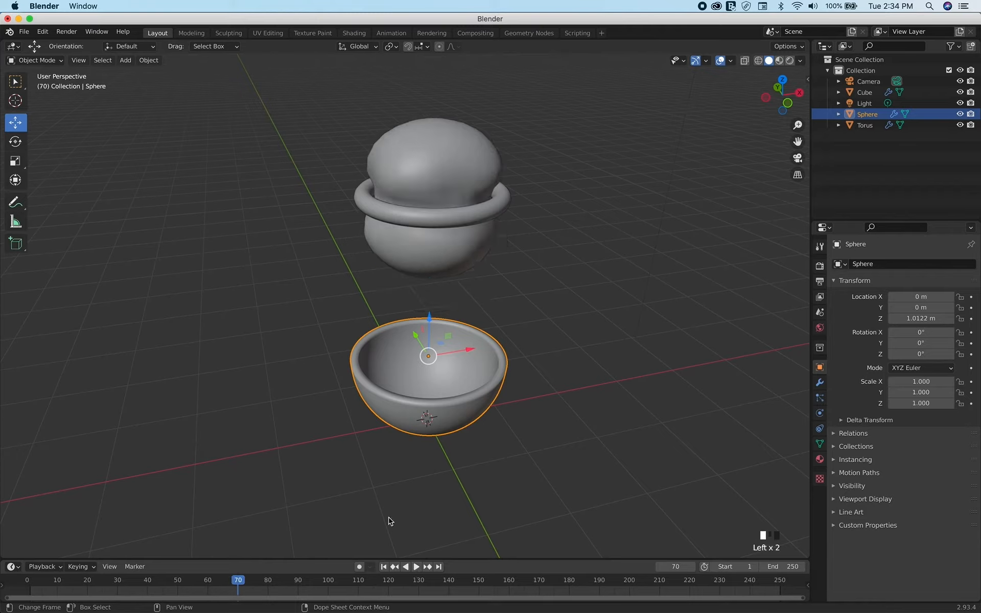
{"action": "right_click", "coordinate": [921, 296]}
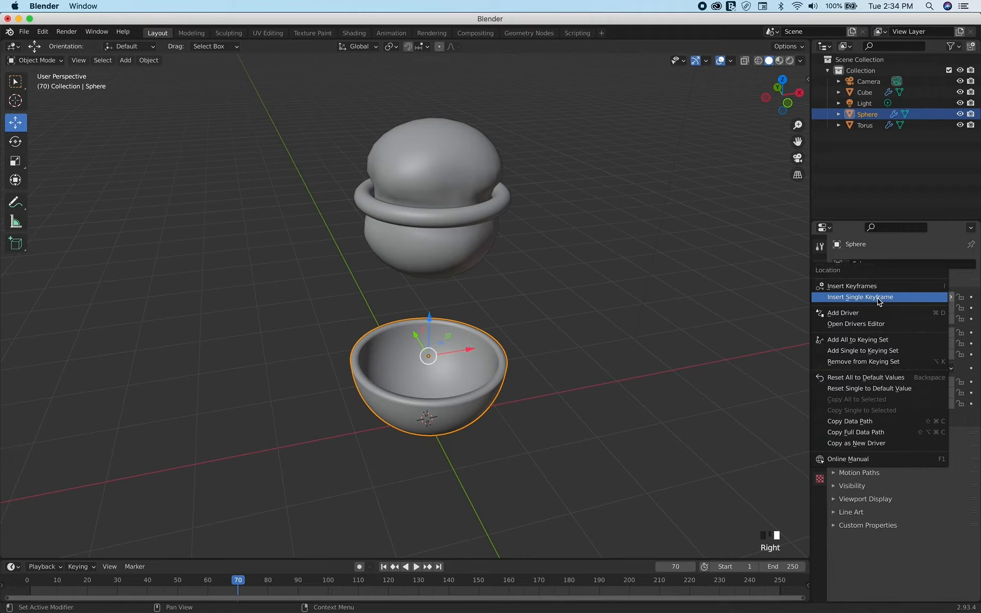
{"action": "left_click", "coordinate": [879, 300]}
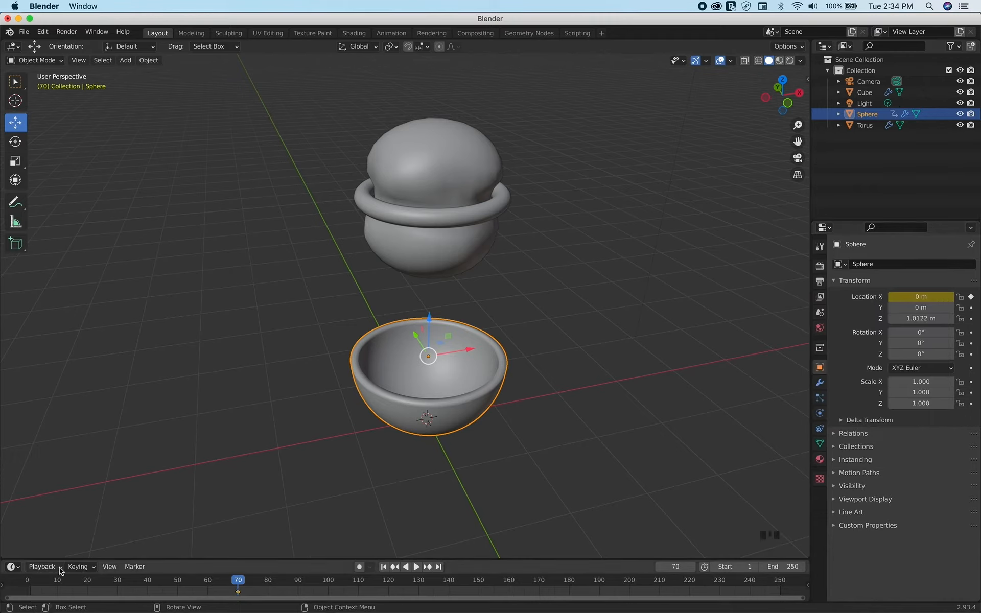
On frame 0, move the bowl to X location 8.528 m and insert a single keyframe for that value
{"action": "left_click_drag", "start_coordinate": [41, 582], "coordinate": [27, 582]}
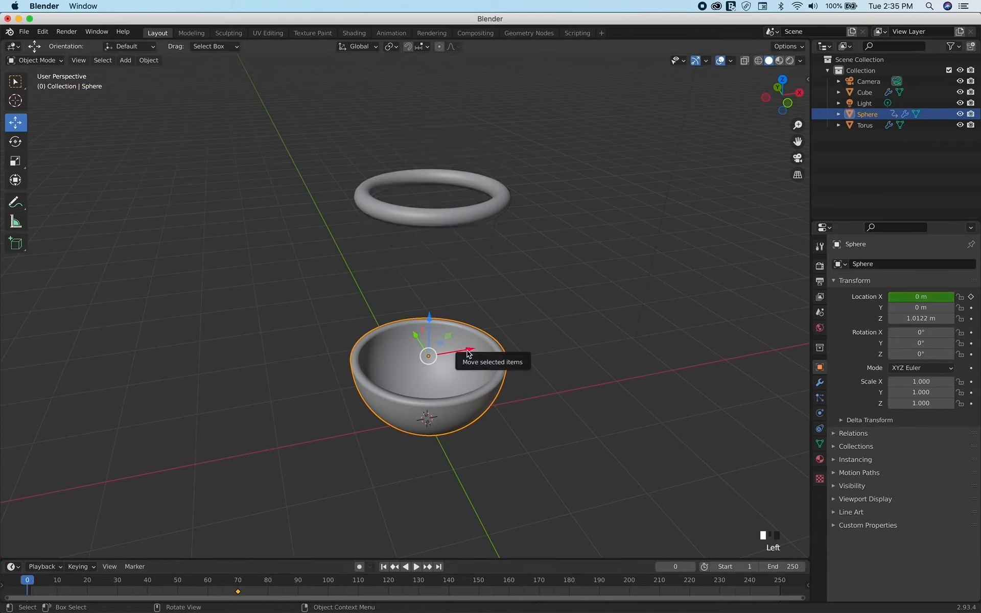
{"action": "left_click_drag", "start_coordinate": [467, 352], "coordinate": [112, 266]}
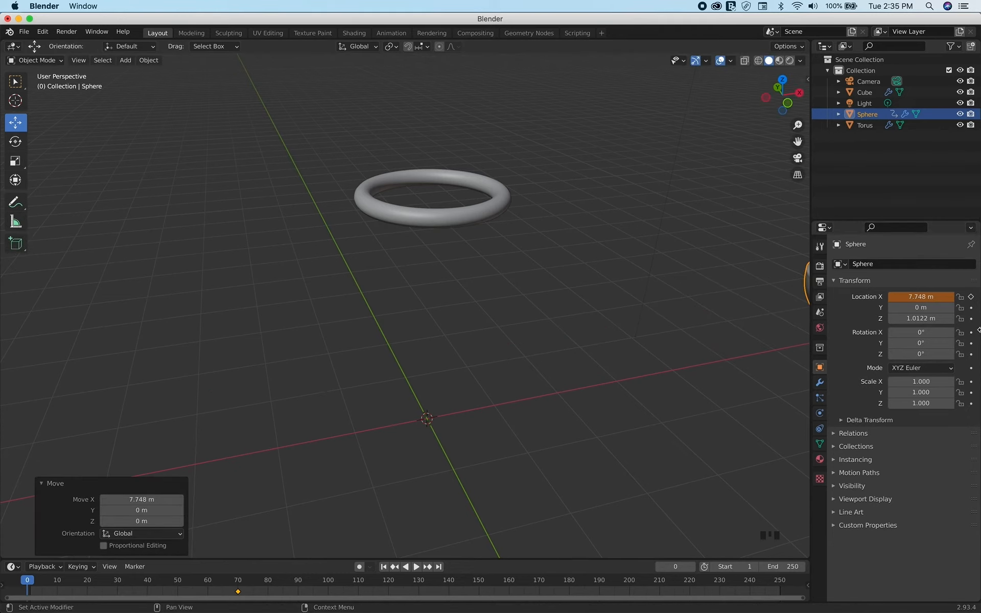
{"action": "left_click", "coordinate": [906, 297]}
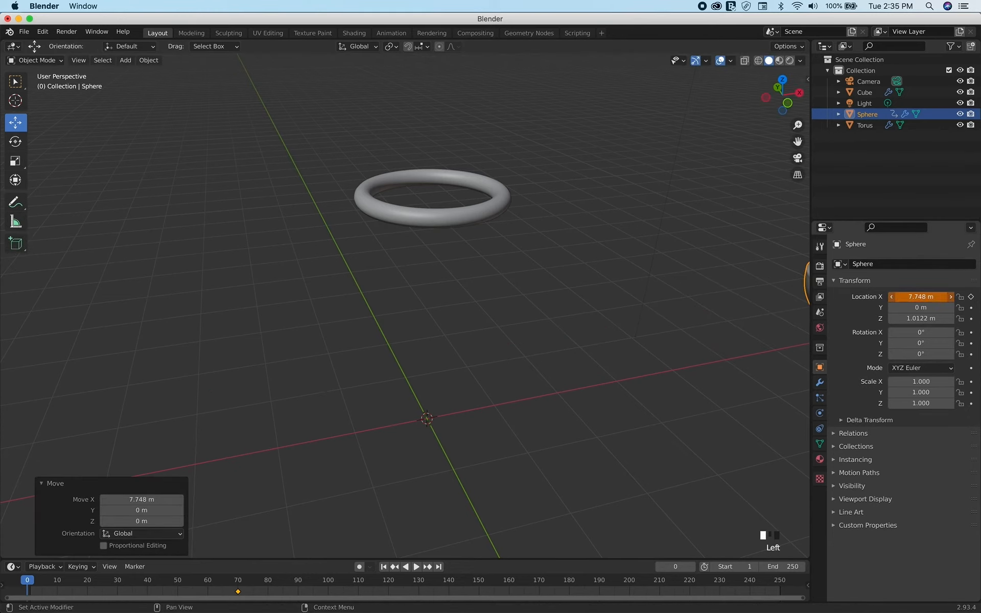
{"action": "right_click", "coordinate": [912, 296]}
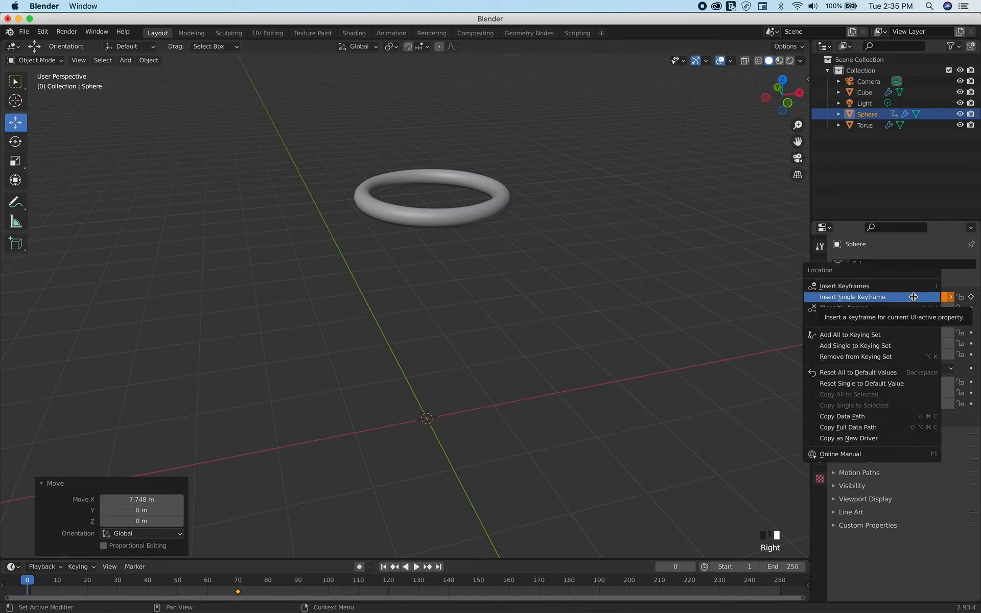
{"action": "left_click", "coordinate": [913, 297]}
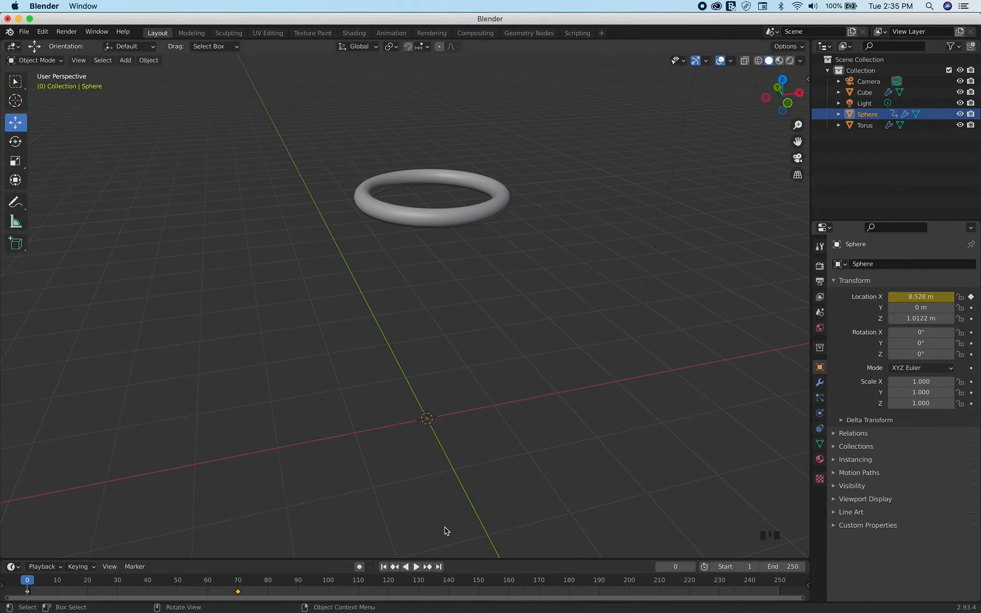
Play back the bowl's slide-in, and insert a single keyframe for its X location at 0 m on frame 120
{"action": "left_click", "coordinate": [416, 566]}
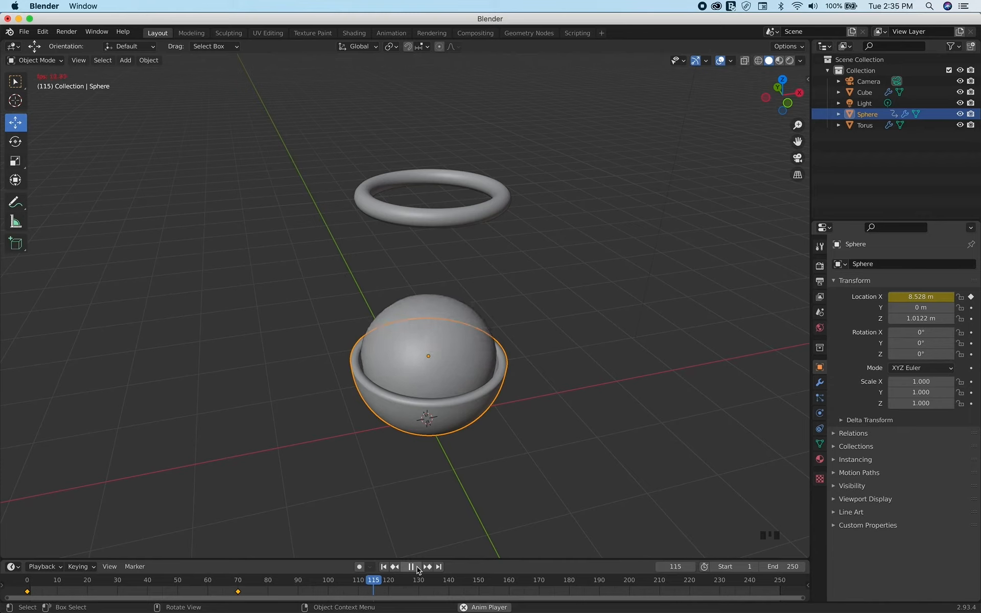
{"action": "left_click", "coordinate": [415, 567]}
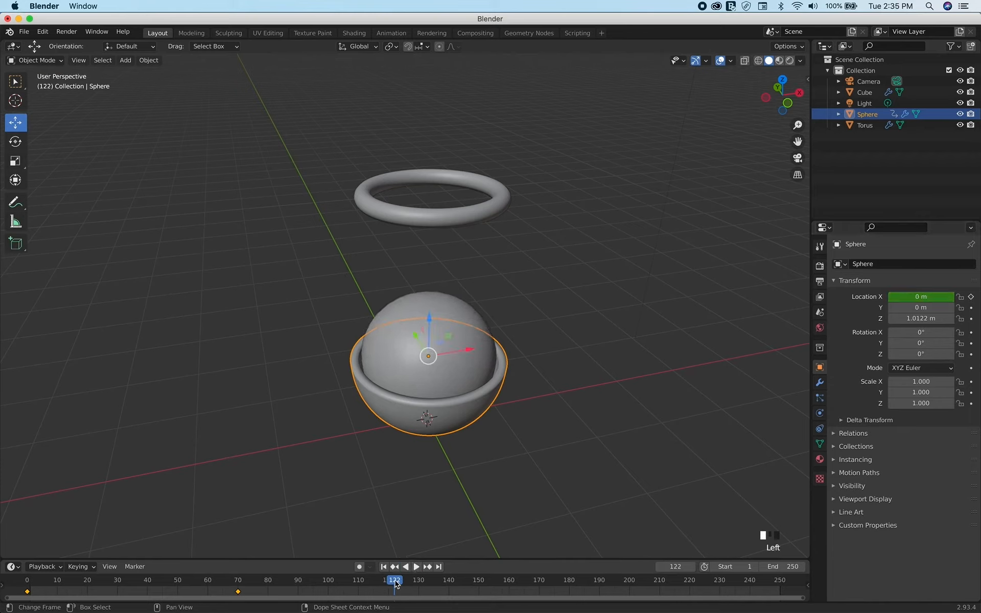
{"action": "left_click_drag", "start_coordinate": [394, 583], "coordinate": [392, 583]}
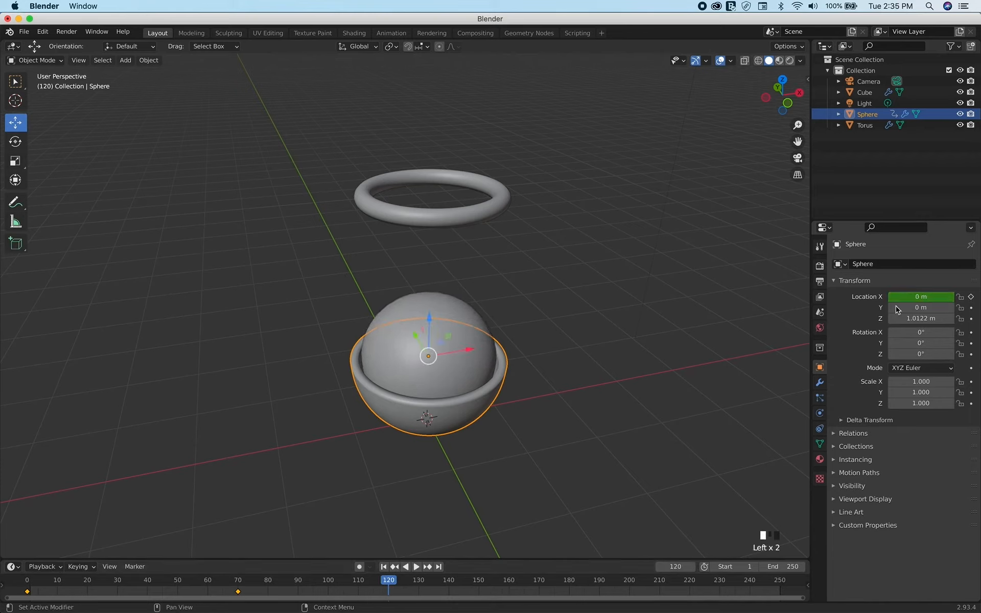
{"action": "right_click", "coordinate": [912, 295]}
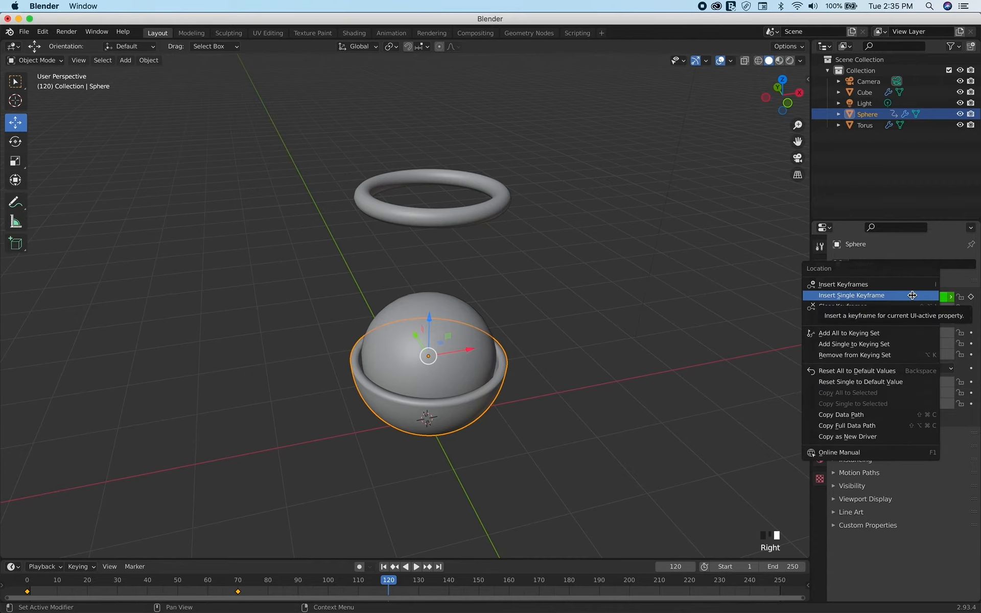
{"action": "left_click", "coordinate": [912, 295]}
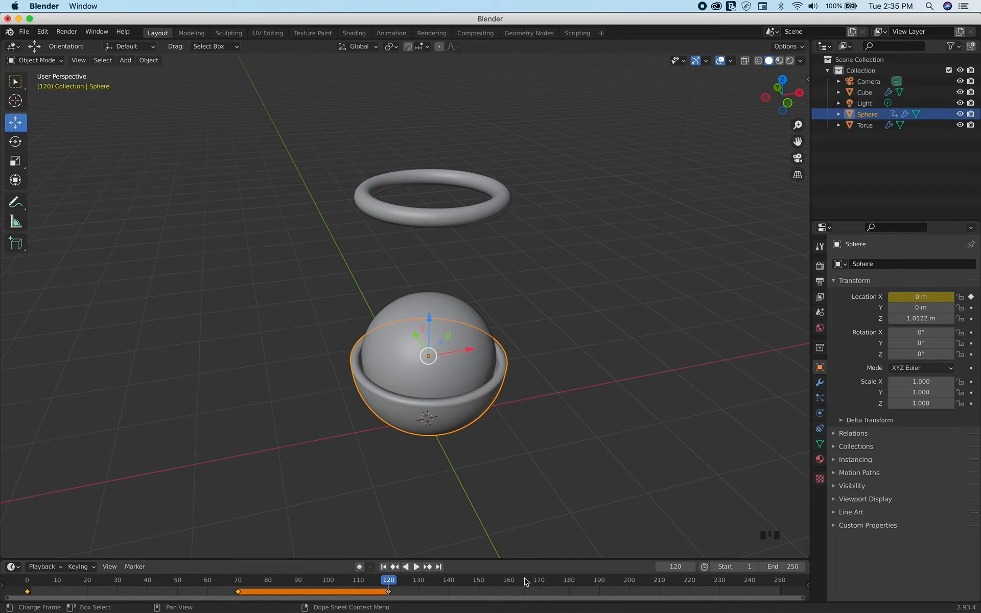
On frame 170, move the bowl along X to about -6.232 m and insert a single keyframe for its X location
{"action": "left_click", "coordinate": [541, 580]}
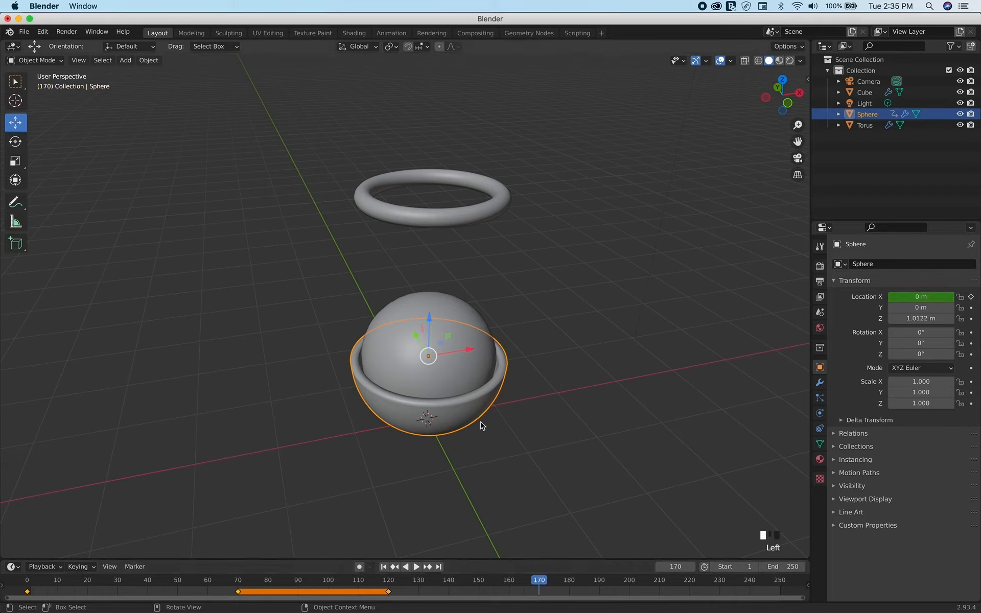
{"action": "left_click_drag", "start_coordinate": [468, 353], "coordinate": [686, 523]}
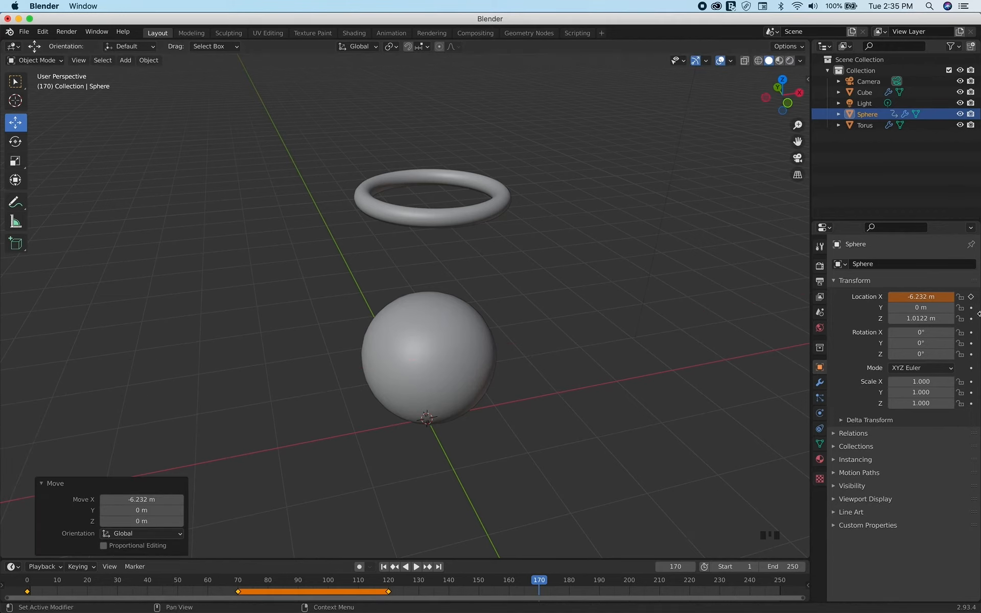
{"action": "right_click", "coordinate": [932, 297]}
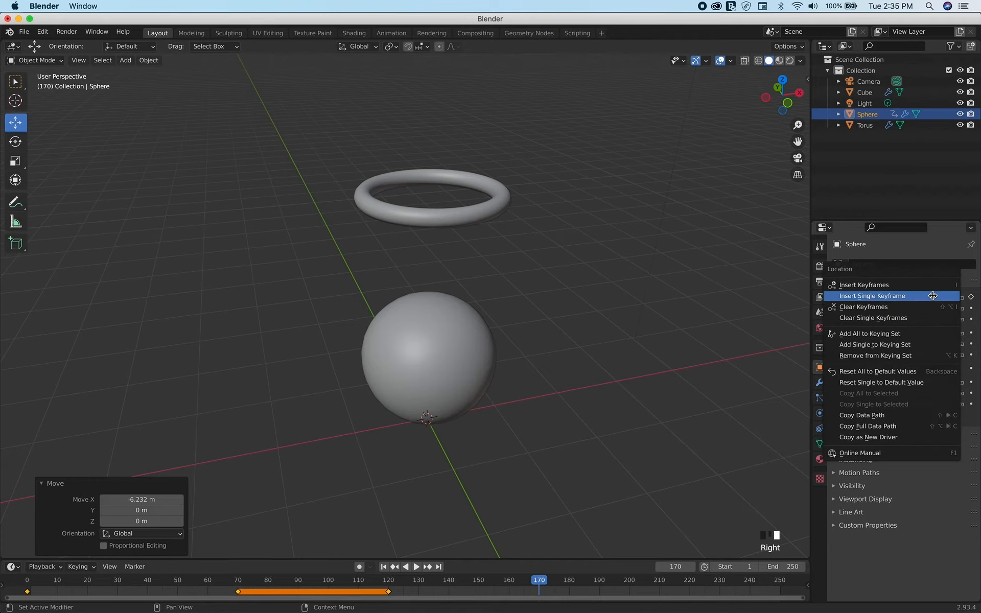
{"action": "left_click", "coordinate": [874, 296]}
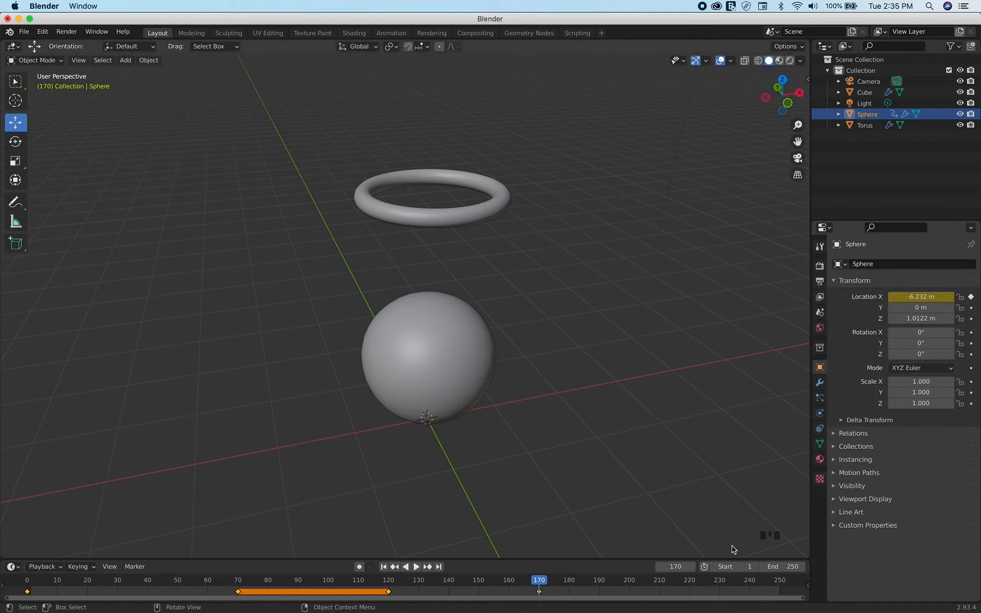
Set the animation's end frame to 170 and play the whole simulation from the first frame
{"action": "left_click", "coordinate": [791, 566]}
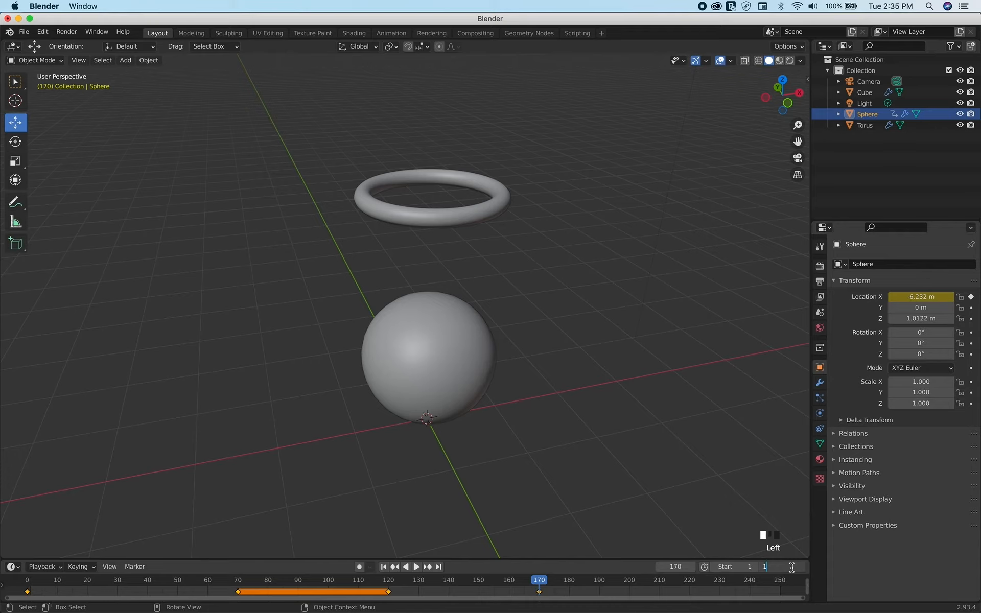
{"action": "key", "text": "Return"}
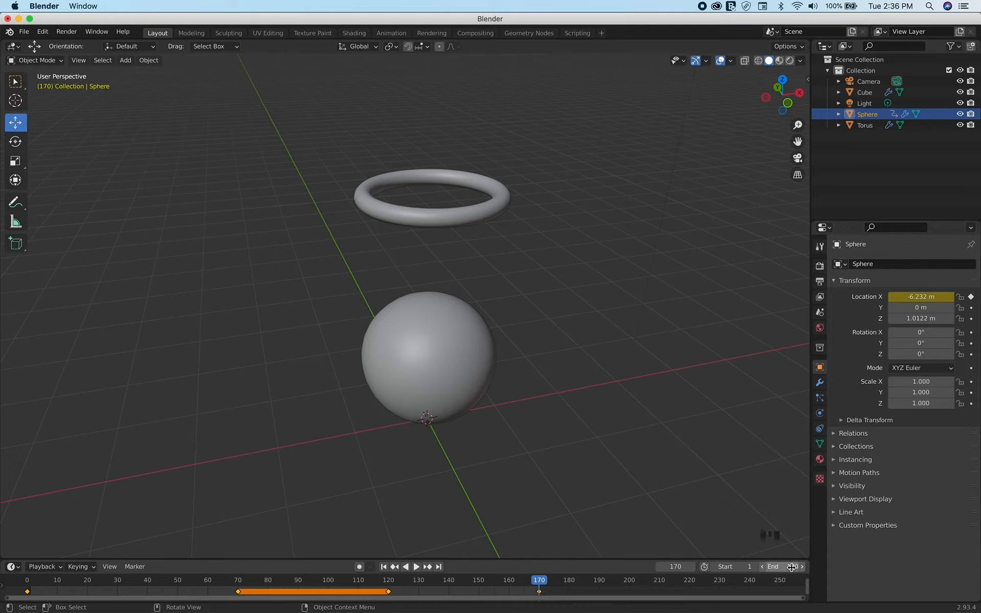
{"action": "left_click", "coordinate": [383, 567]}
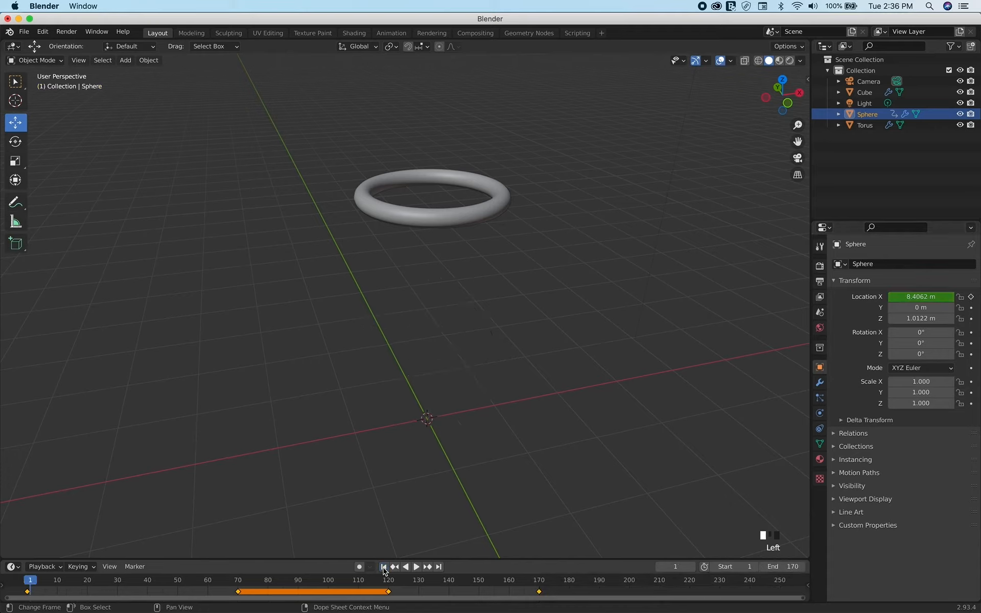
{"action": "left_click", "coordinate": [416, 567]}
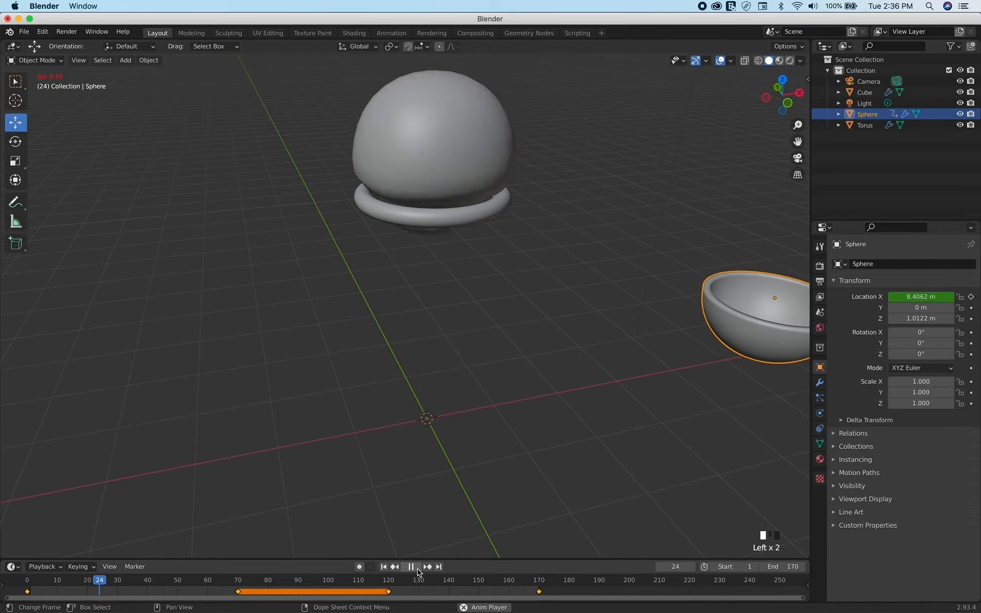
{"action": "left_click", "coordinate": [505, 412]}
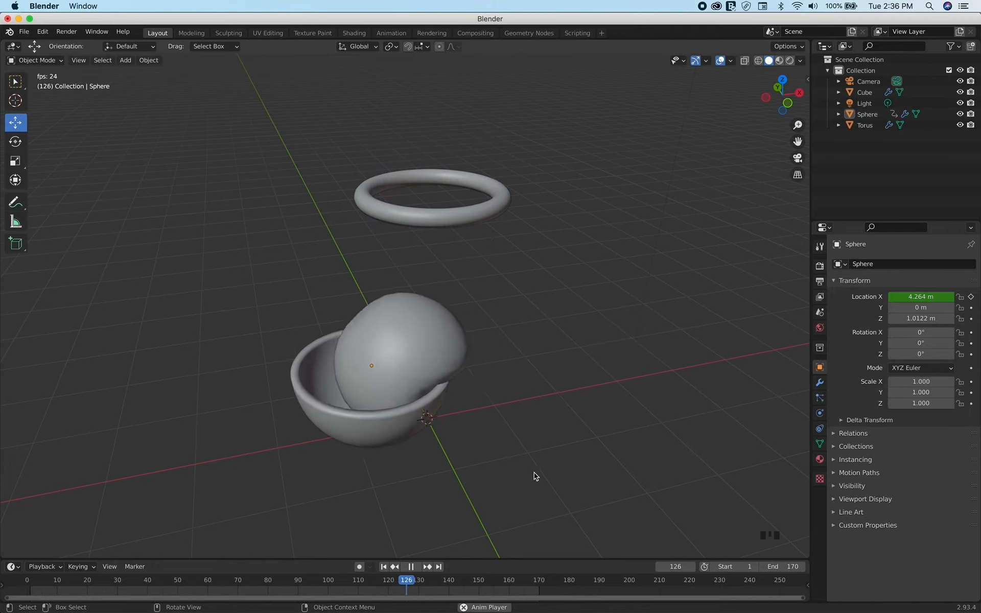
{"action": "left_click", "coordinate": [411, 567]}
Select the bowl on frame 108, split the 3D viewport horizontally and turn the new lower area into a Graph Editor
{"action": "left_click_drag", "start_coordinate": [337, 584], "coordinate": [352, 582]}
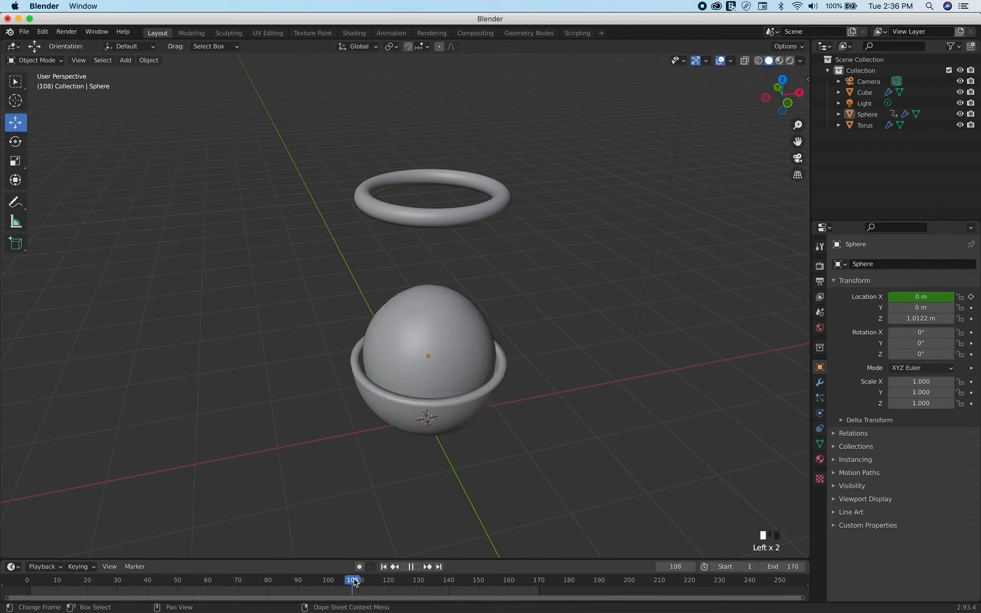
{"action": "left_click", "coordinate": [384, 411]}
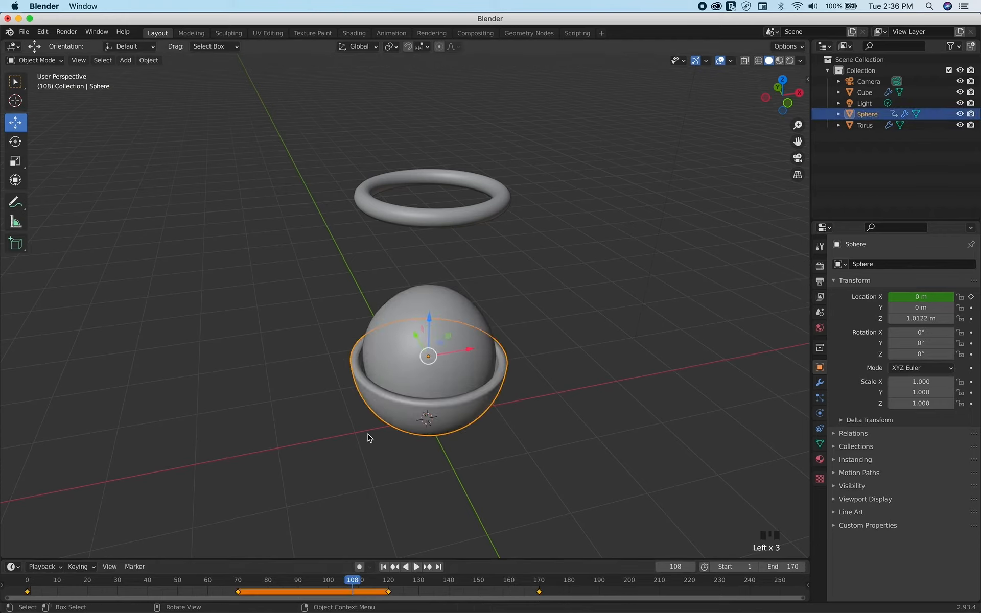
{"action": "right_click", "coordinate": [333, 559]}
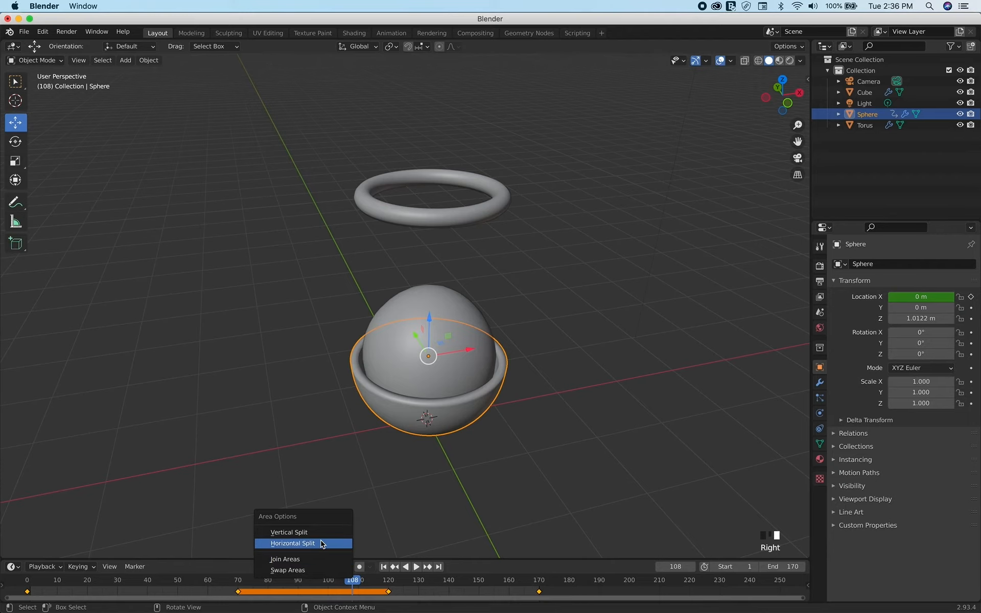
{"action": "left_click", "coordinate": [322, 543]}
{"action": "left_click_drag", "start_coordinate": [322, 525], "coordinate": [351, 405]}
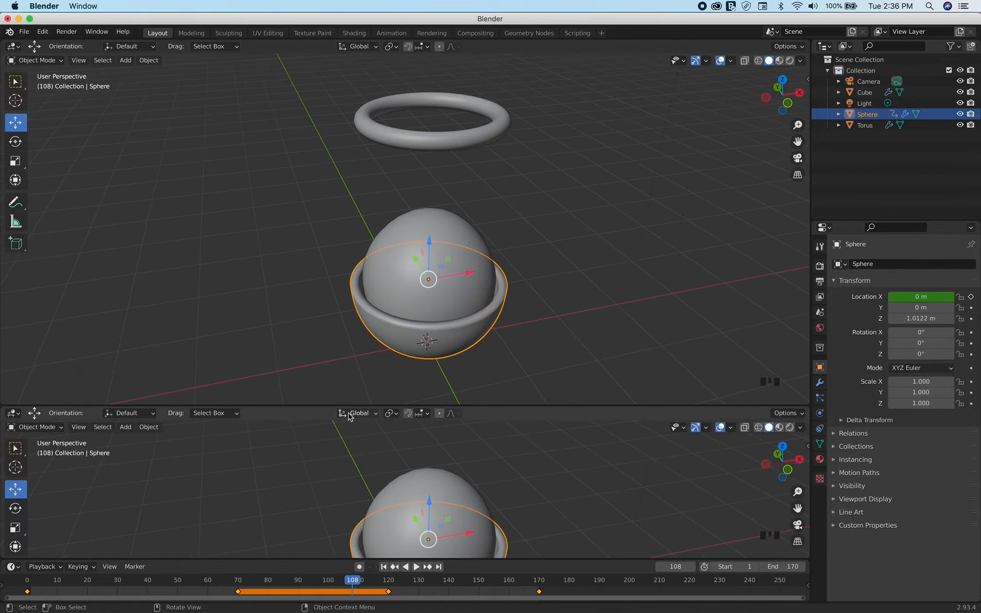
{"action": "left_click", "coordinate": [14, 413]}
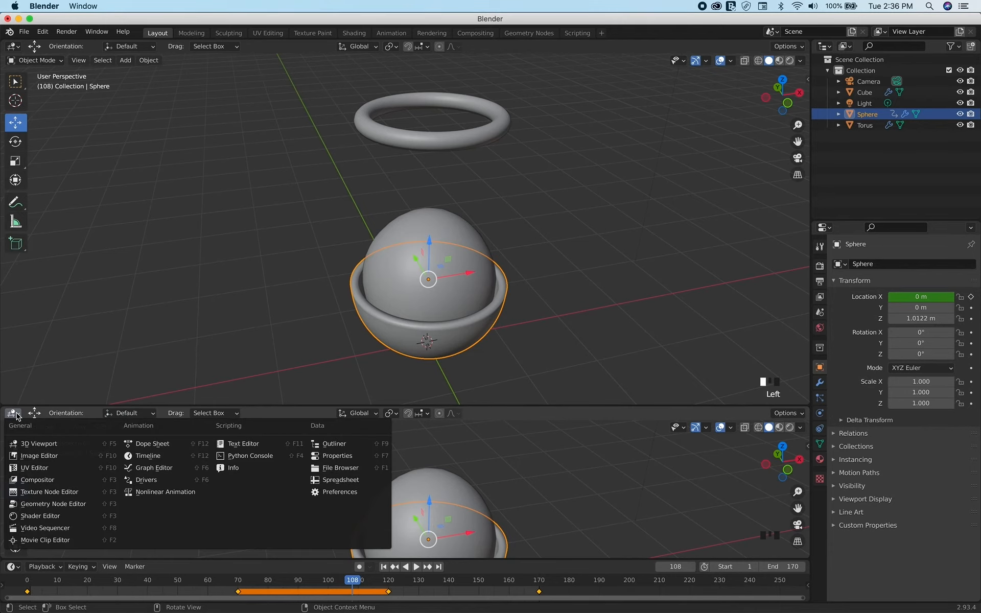
{"action": "left_click", "coordinate": [151, 471]}
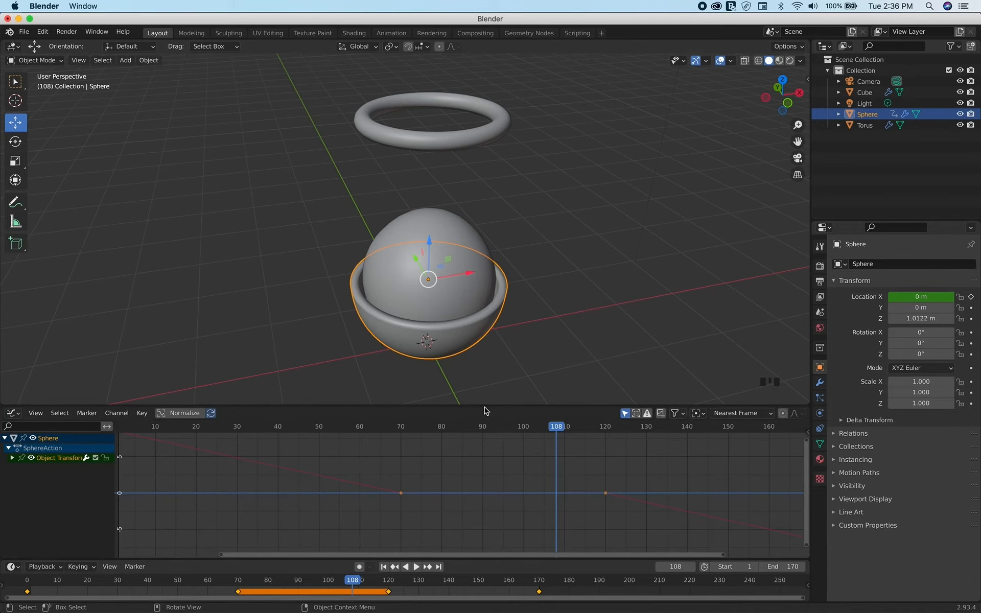
Enlarge the Graph Editor, select all keyframes of the bowl's curve and set their interpolation mode to Bezier
{"action": "left_click_drag", "start_coordinate": [484, 404], "coordinate": [483, 296]}
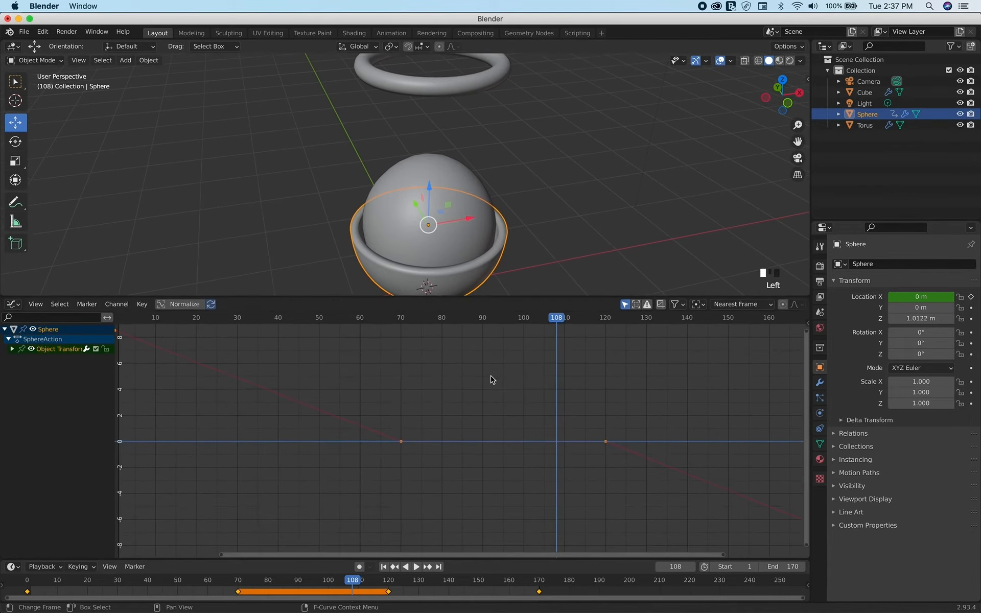
{"action": "key", "text": "Home"}
{"action": "scroll", "coordinate": [491, 379], "scroll_direction": "down", "scroll_amount": 3}
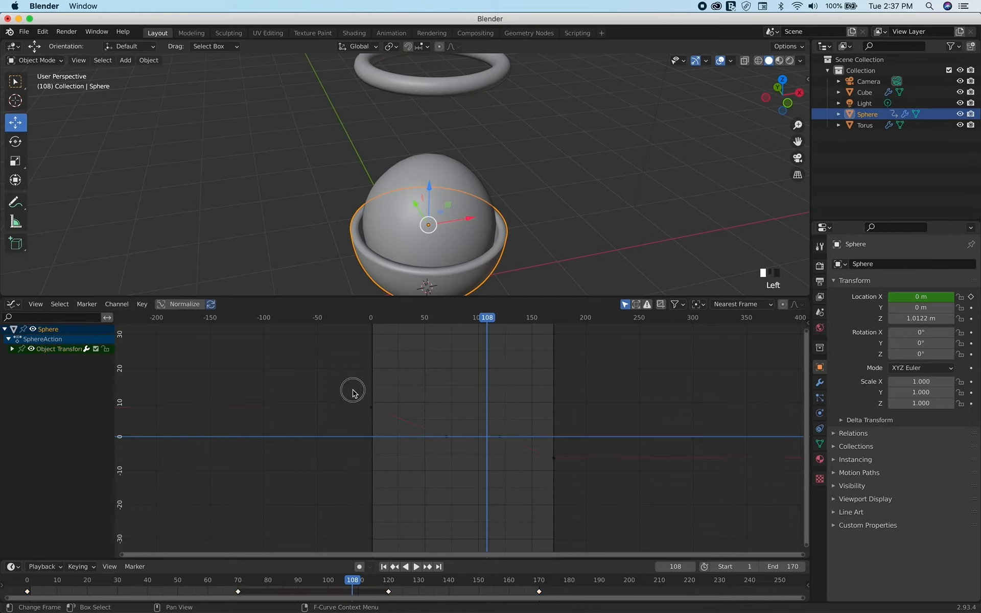
{"action": "left_click_drag", "start_coordinate": [350, 389], "coordinate": [585, 500]}
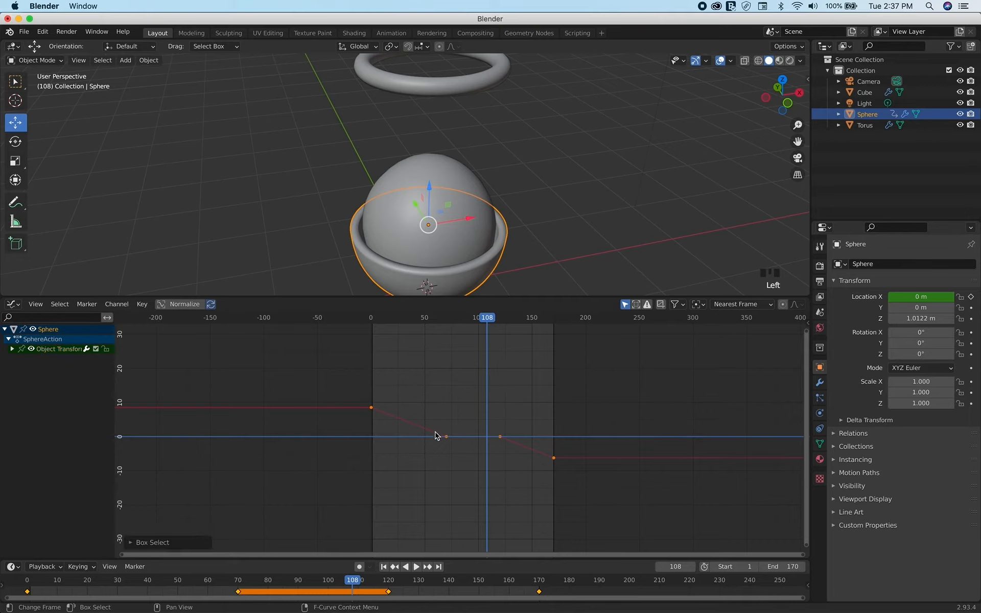
{"action": "right_click", "coordinate": [376, 409]}
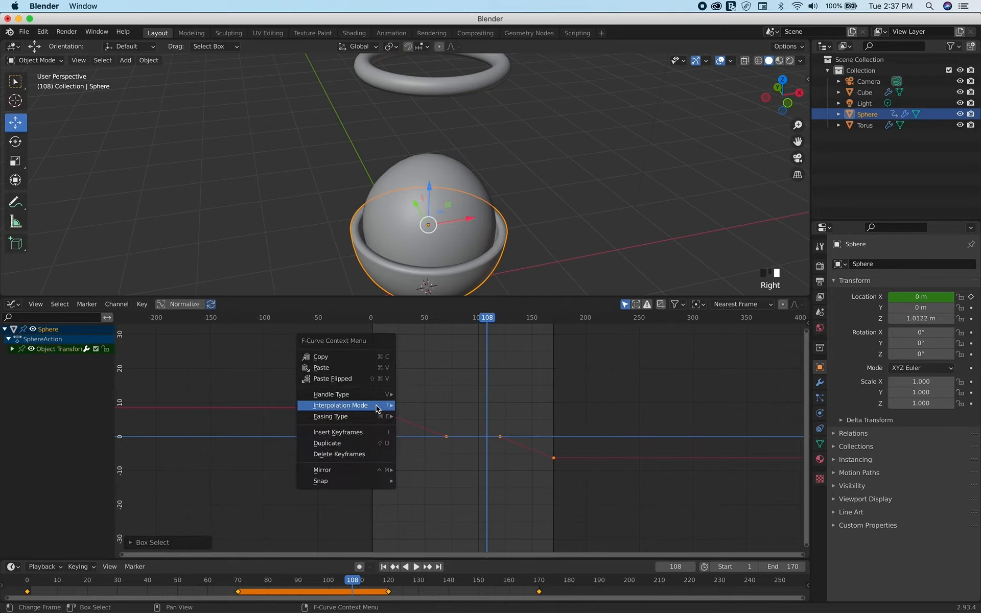
{"action": "mouse_move", "coordinate": [376, 407]}
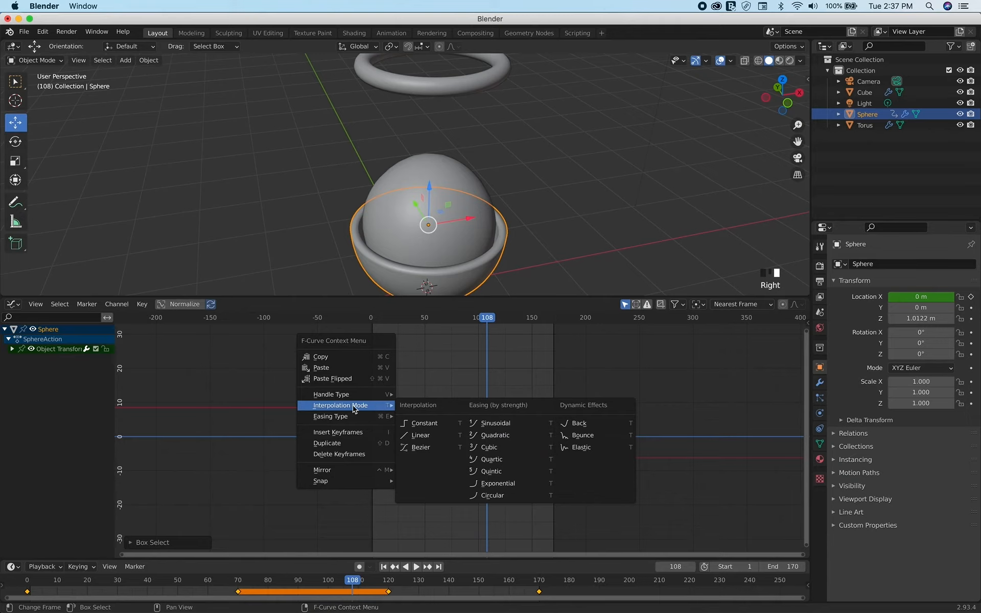
{"action": "left_click", "coordinate": [420, 447]}
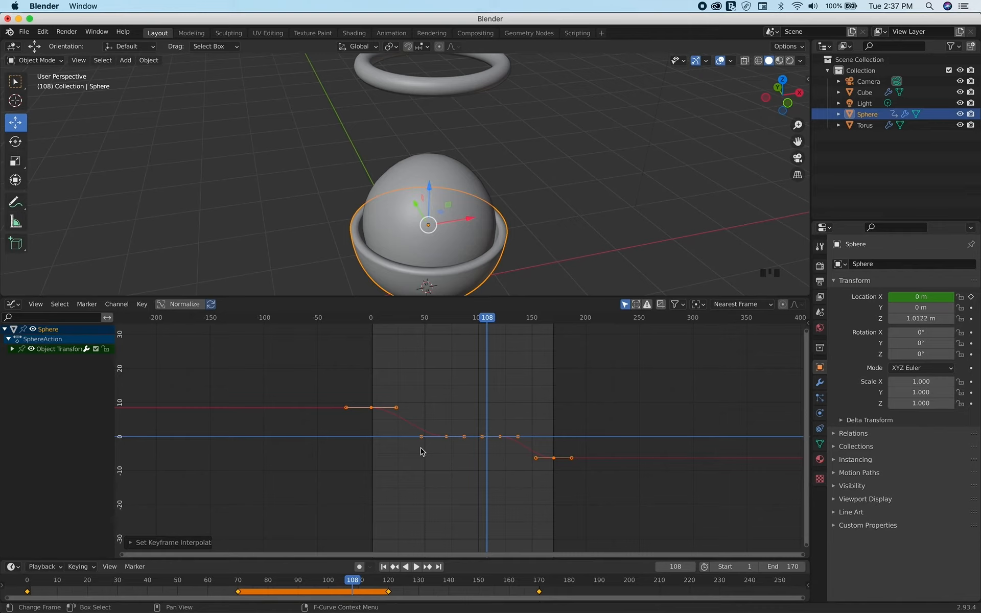
Select only the frame 70 keyframe and stretch its incoming handle back to about frame 20 for a smoother slide-in
{"action": "left_click", "coordinate": [442, 404]}
{"action": "left_click_drag", "start_coordinate": [464, 408], "coordinate": [440, 464]}
{"action": "left_click_drag", "start_coordinate": [420, 437], "coordinate": [392, 436]}
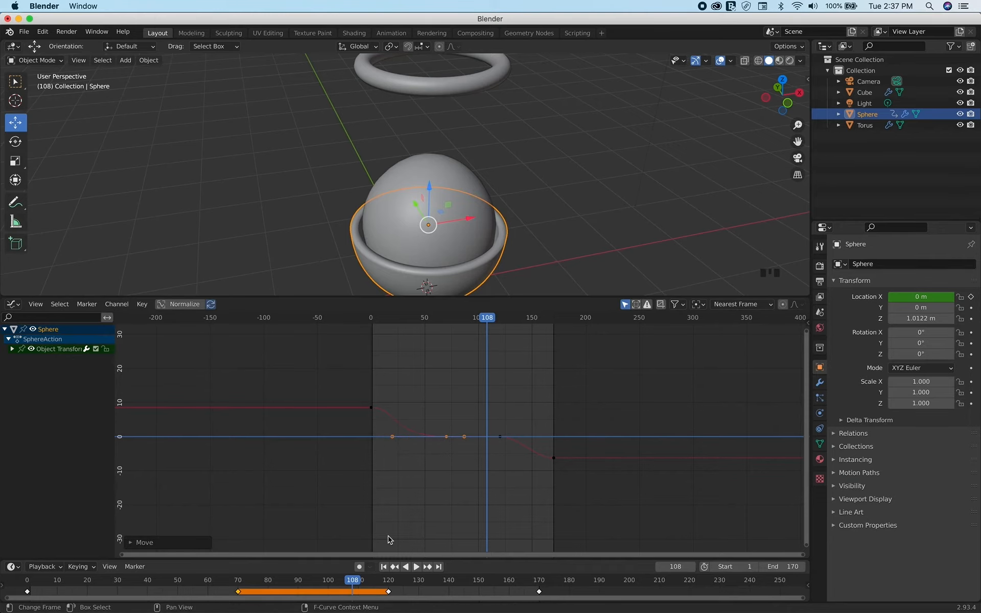
Return to the first frame, enlarge the 3D viewport and play back the bowl's eased motion
{"action": "left_click", "coordinate": [384, 566]}
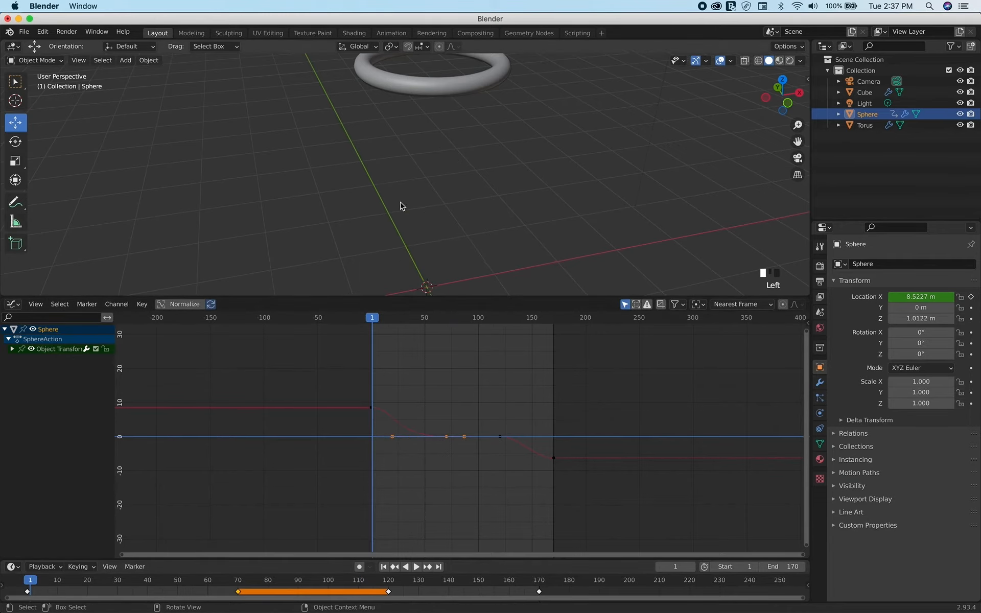
{"action": "scroll", "coordinate": [495, 127], "scroll_direction": "down", "scroll_amount": 3}
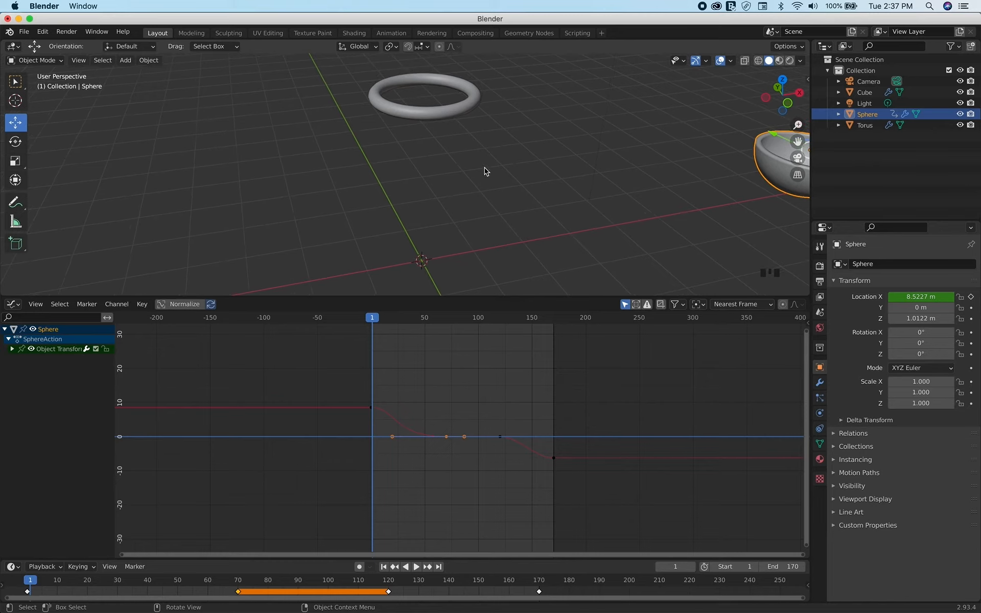
{"action": "scroll", "coordinate": [449, 122], "scroll_direction": "up", "scroll_amount": 3}
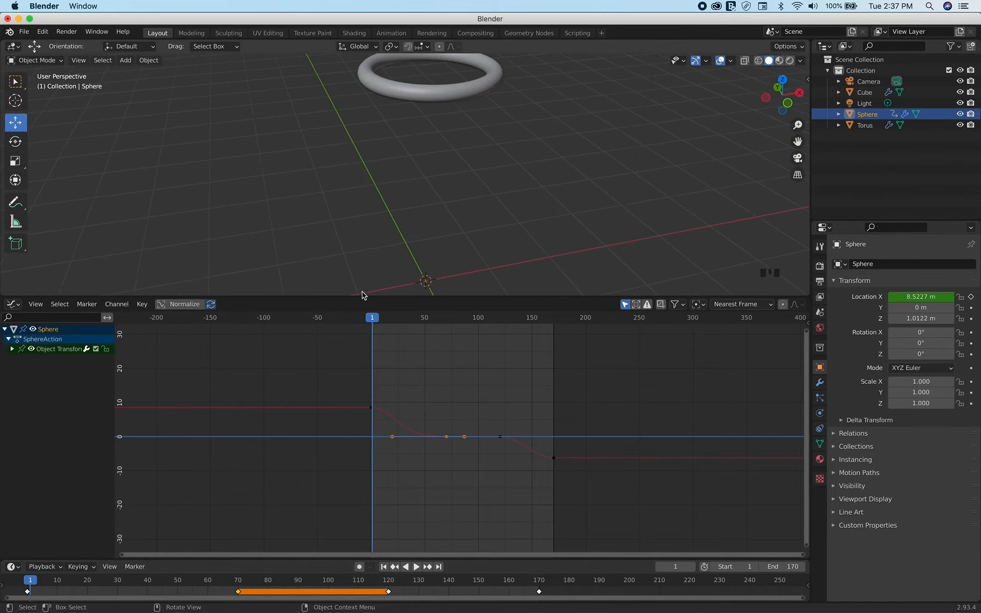
{"action": "left_click_drag", "start_coordinate": [362, 295], "coordinate": [366, 439]}
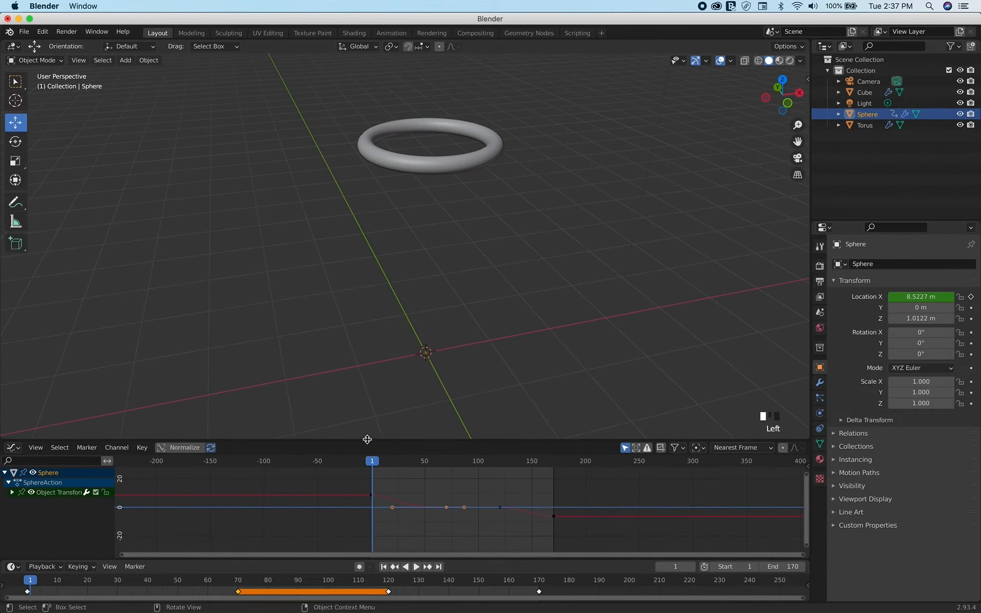
{"action": "left_click", "coordinate": [416, 567]}
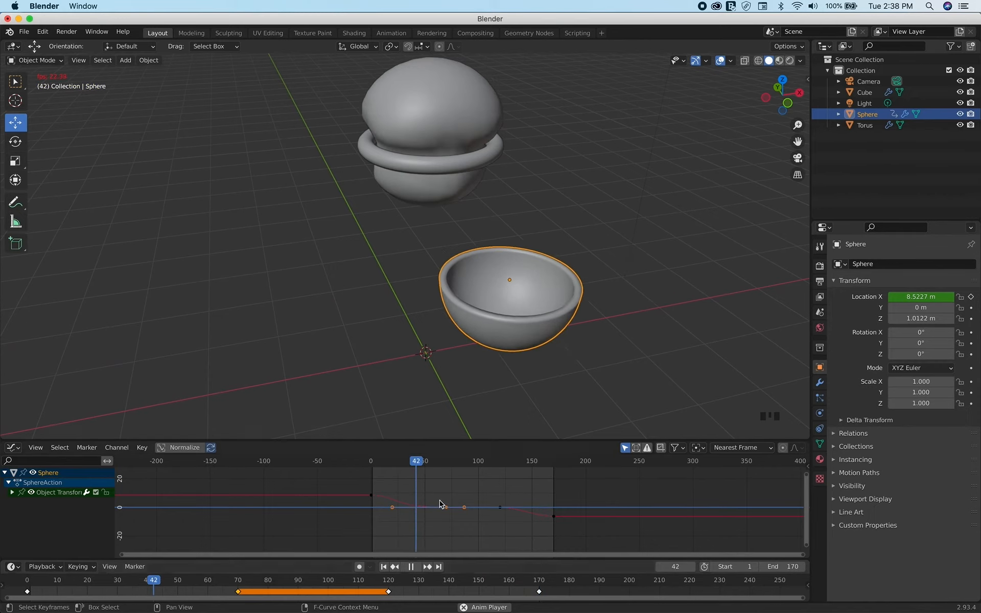
{"action": "left_click", "coordinate": [413, 567]}
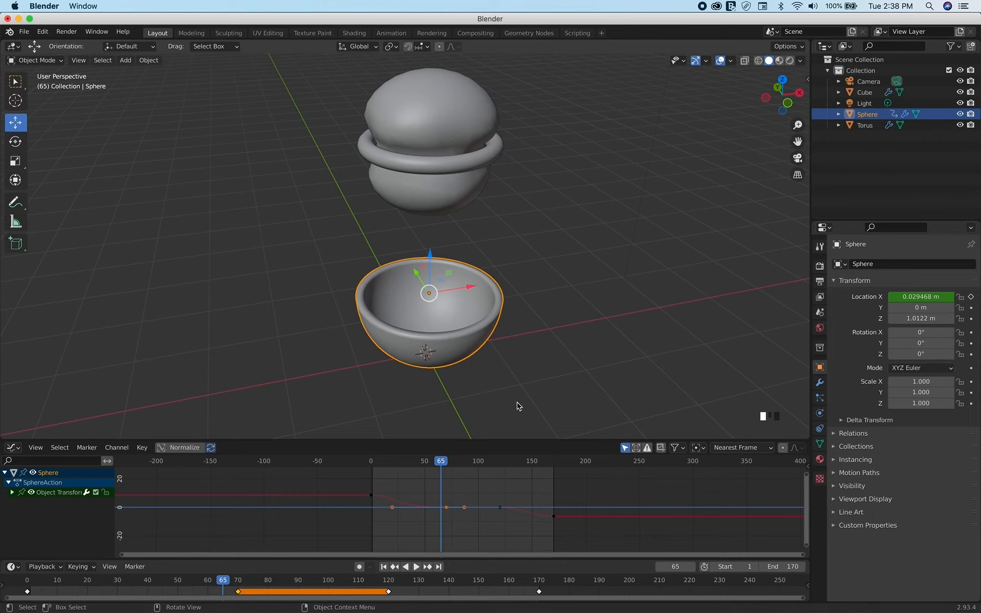
Join the Graph Editor area into the 3D viewport to close it
{"action": "left_click_drag", "start_coordinate": [481, 439], "coordinate": [480, 438]}
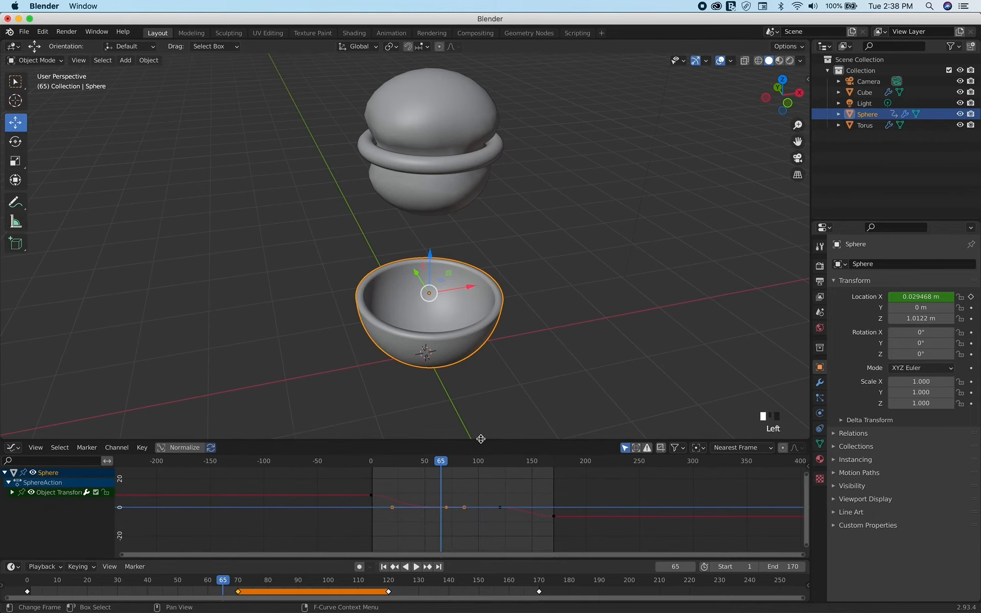
{"action": "right_click", "coordinate": [480, 439]}
{"action": "left_click", "coordinate": [469, 455]}
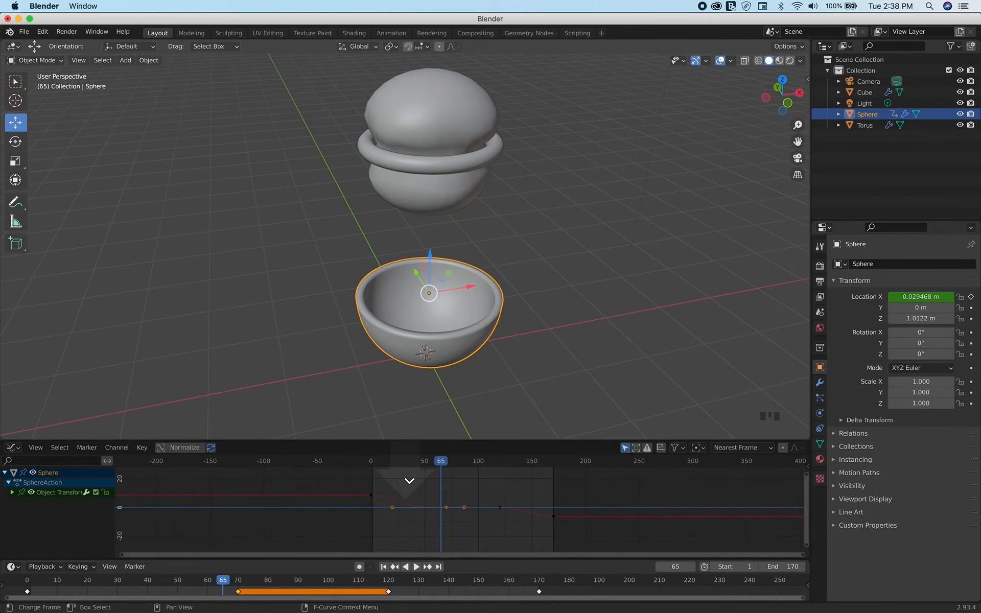
{"action": "left_click", "coordinate": [410, 480]}
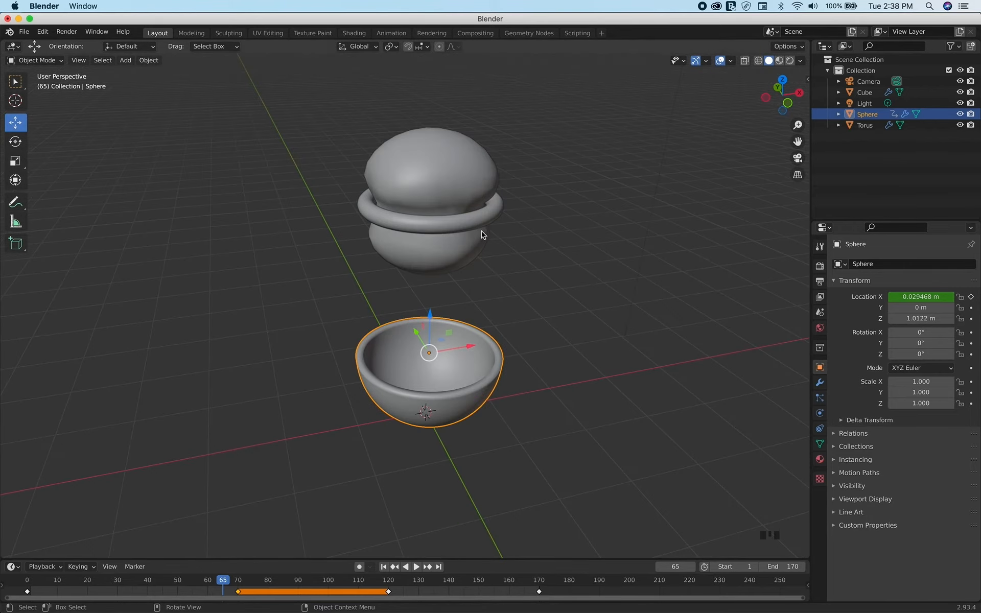
View the ball and bowl from a different angle and switch to the Shading workspace
{"action": "scroll", "coordinate": [482, 231], "scroll_direction": "up", "scroll_amount": 5, "text": "shift"}
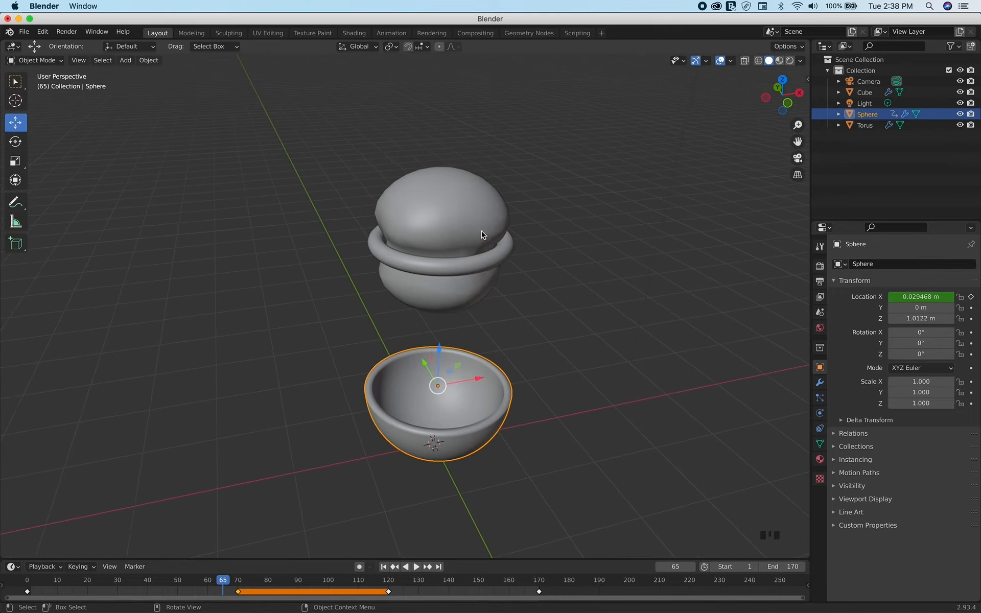
{"action": "scroll", "coordinate": [481, 234], "scroll_direction": "down", "scroll_amount": 4, "text": "shift"}
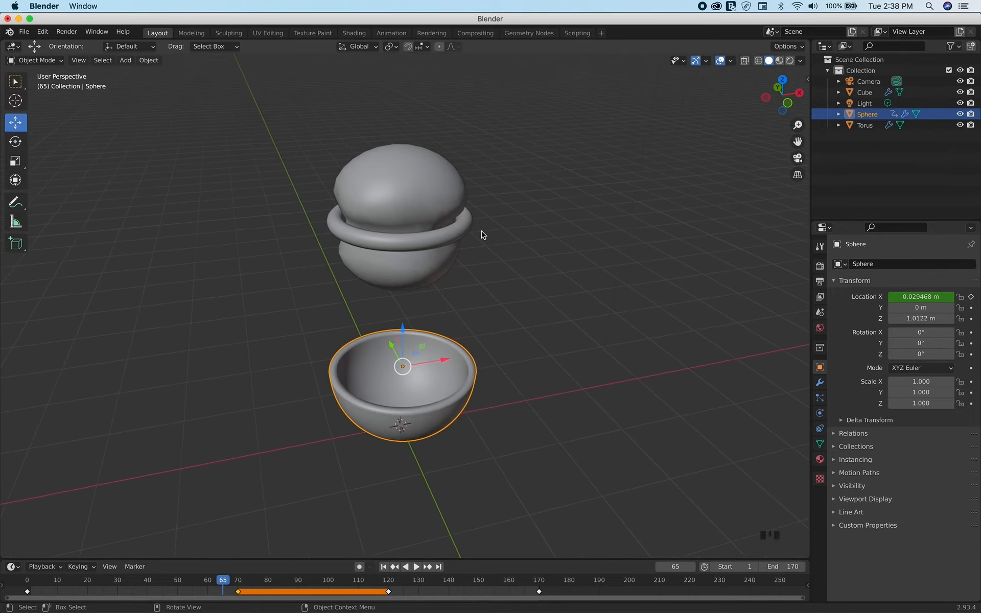
{"action": "scroll", "coordinate": [412, 271], "scroll_direction": "left", "scroll_amount": 5}
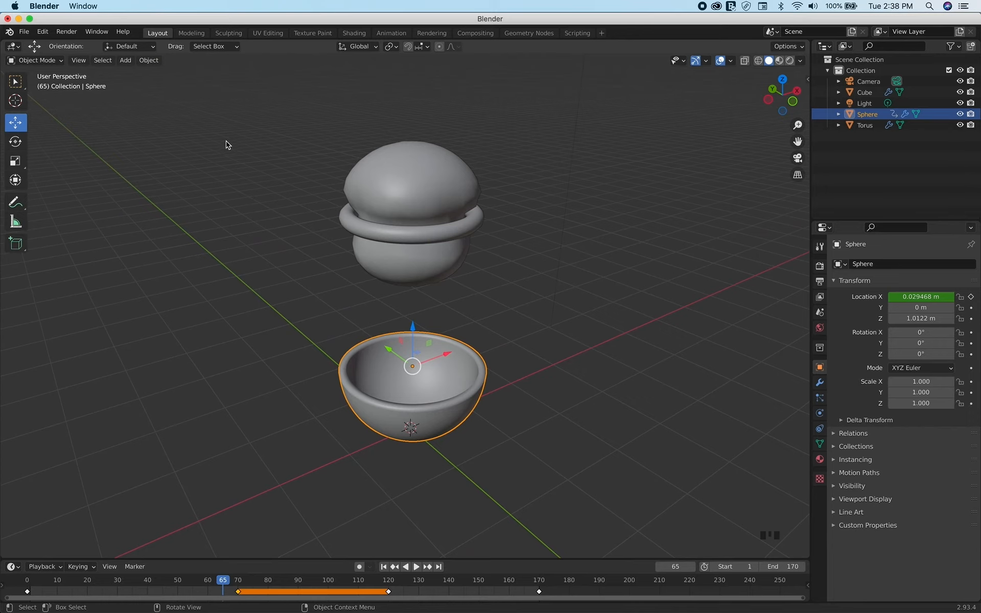
{"action": "left_click", "coordinate": [354, 34]}
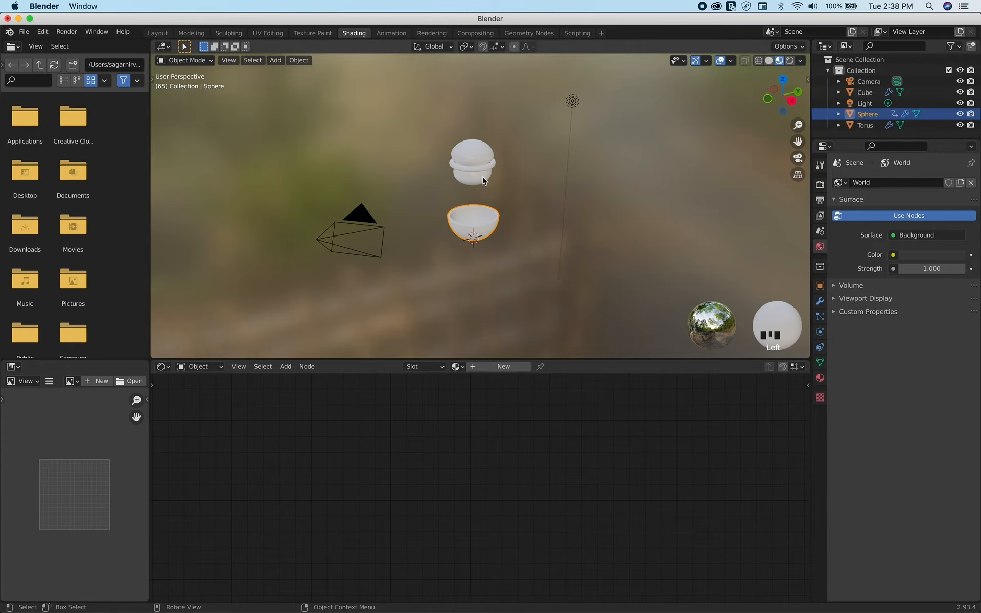
In the Layout workspace, add a plane at the origin and scale it up to about 36.6 as a floor
{"action": "left_click", "coordinate": [161, 36]}
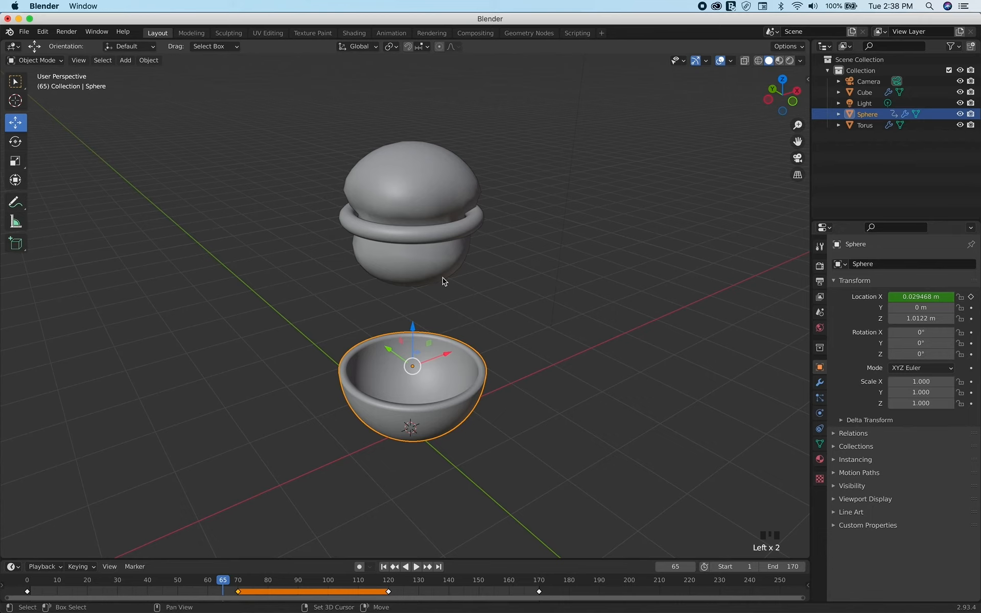
{"action": "key", "text": "shift+a"}
{"action": "mouse_move", "coordinate": [501, 269]}
{"action": "left_click", "coordinate": [549, 270]}
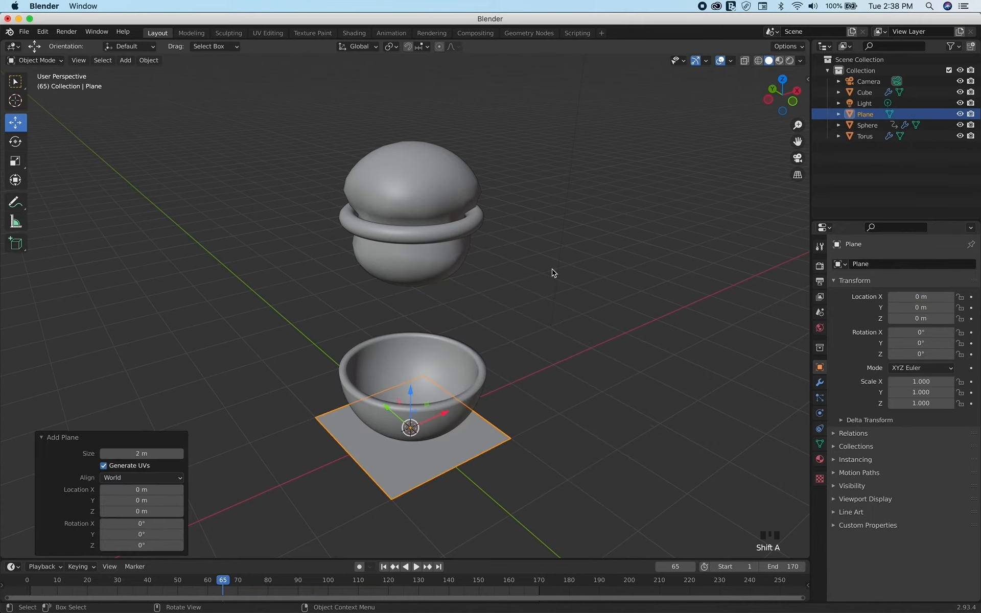
{"action": "key", "text": "s"}
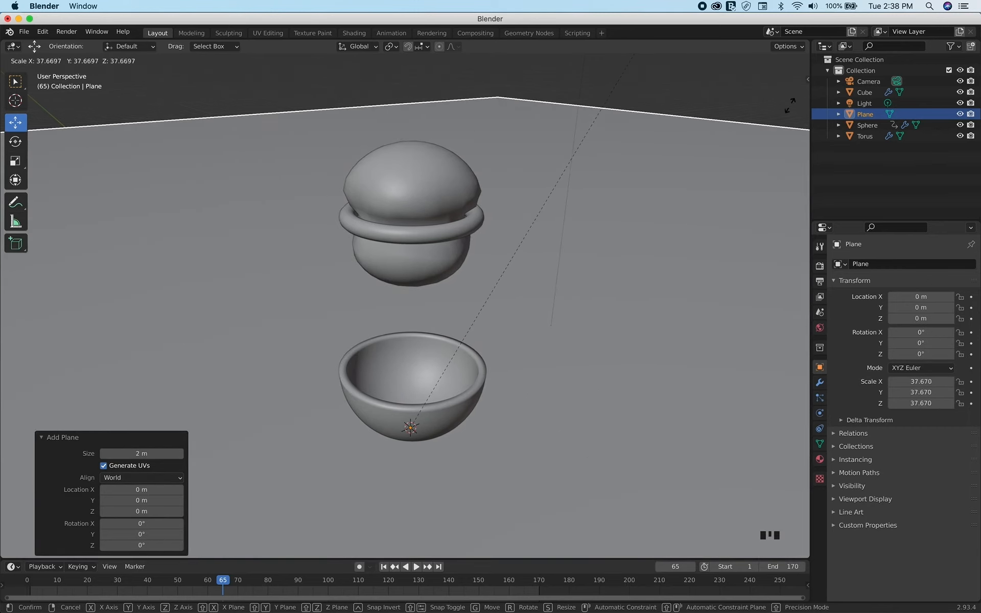
{"action": "left_click", "coordinate": [641, 69]}
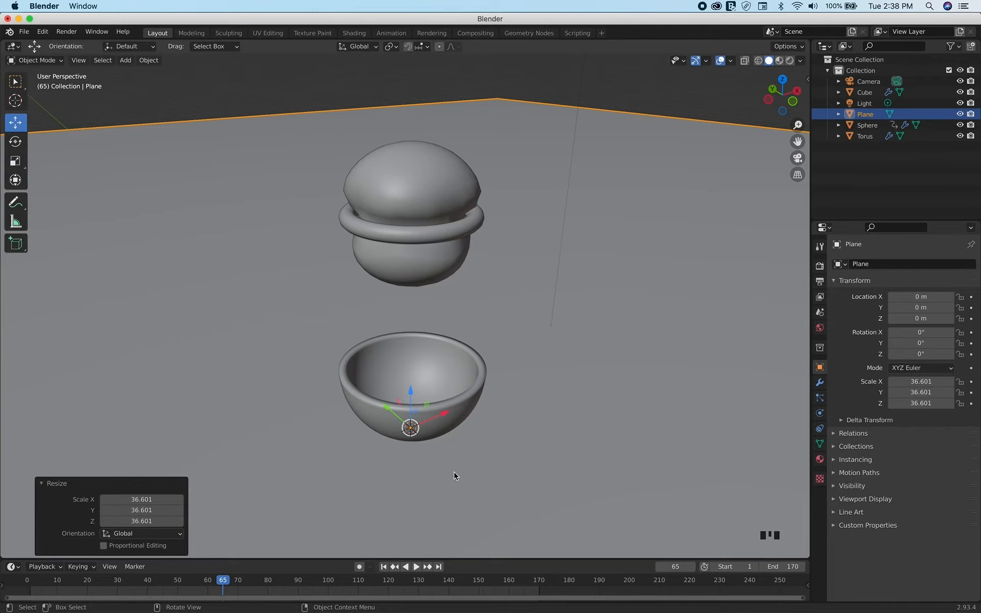
Return to the first frame, look through the camera and lock the camera to the view
{"action": "left_click", "coordinate": [383, 567]}
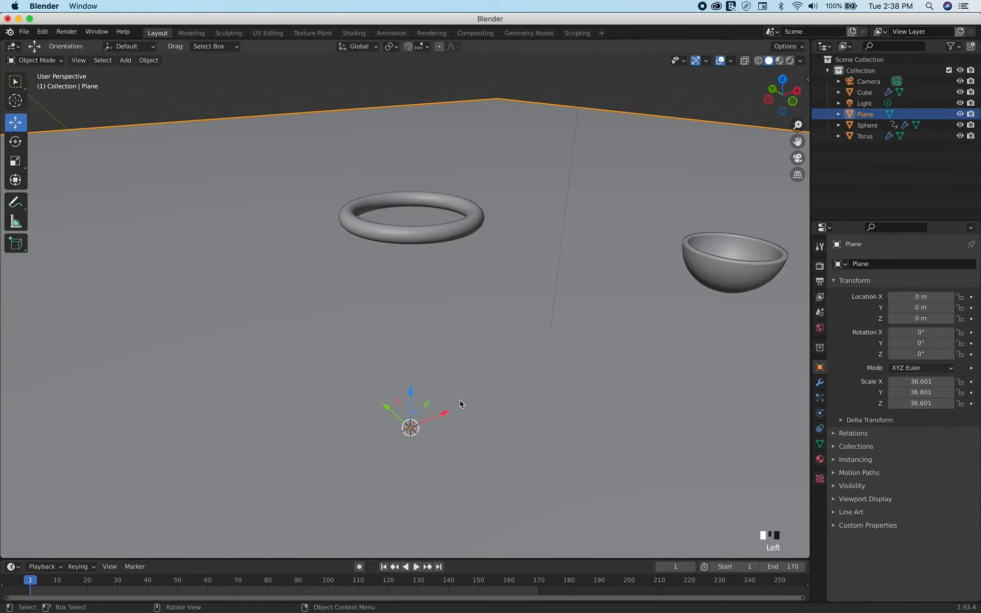
{"action": "scroll", "coordinate": [461, 404], "scroll_direction": "right", "scroll_amount": 5}
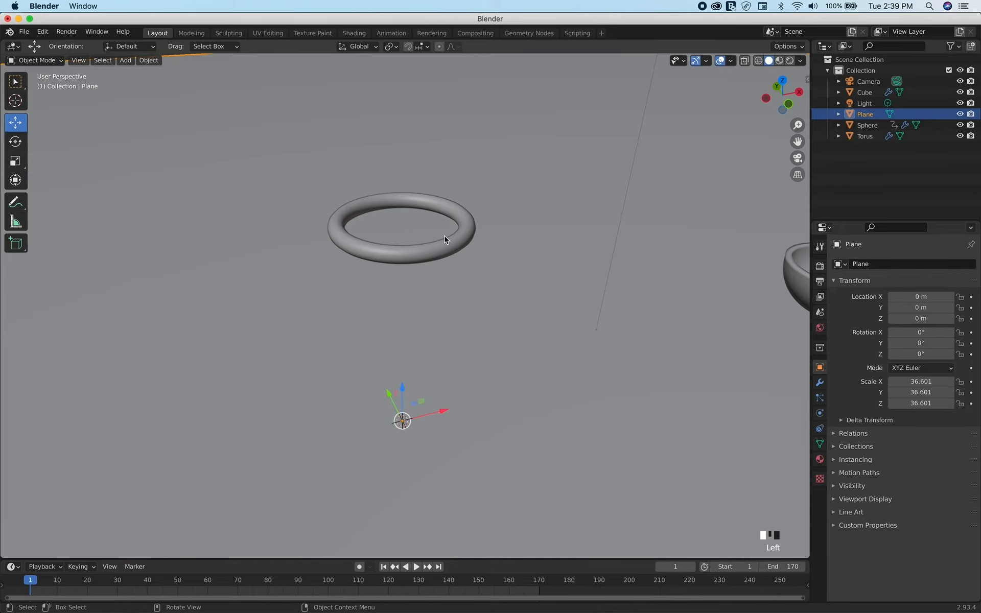
{"action": "key", "text": "KP_0"}
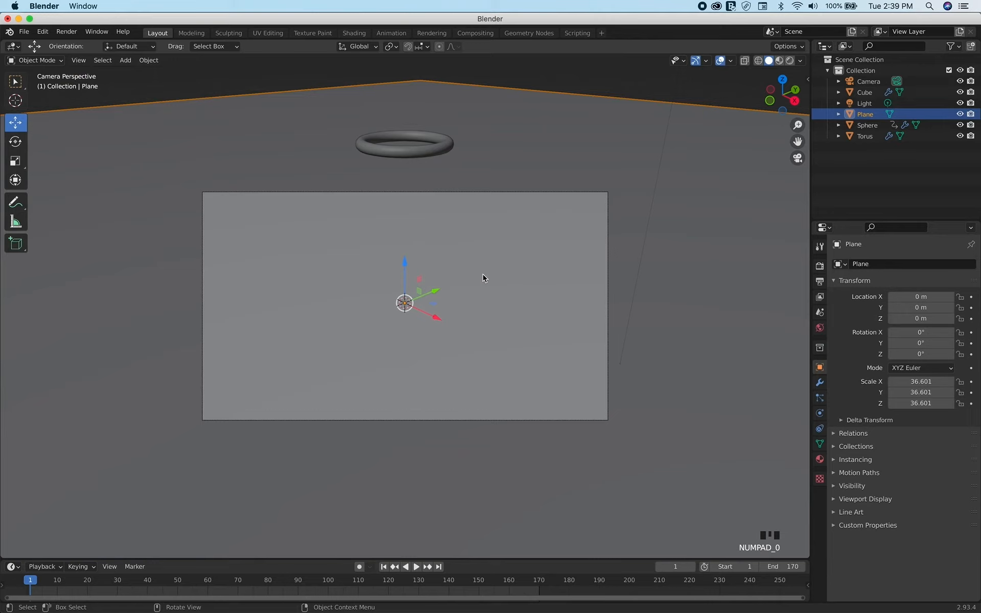
{"action": "left_click", "coordinate": [810, 80]}
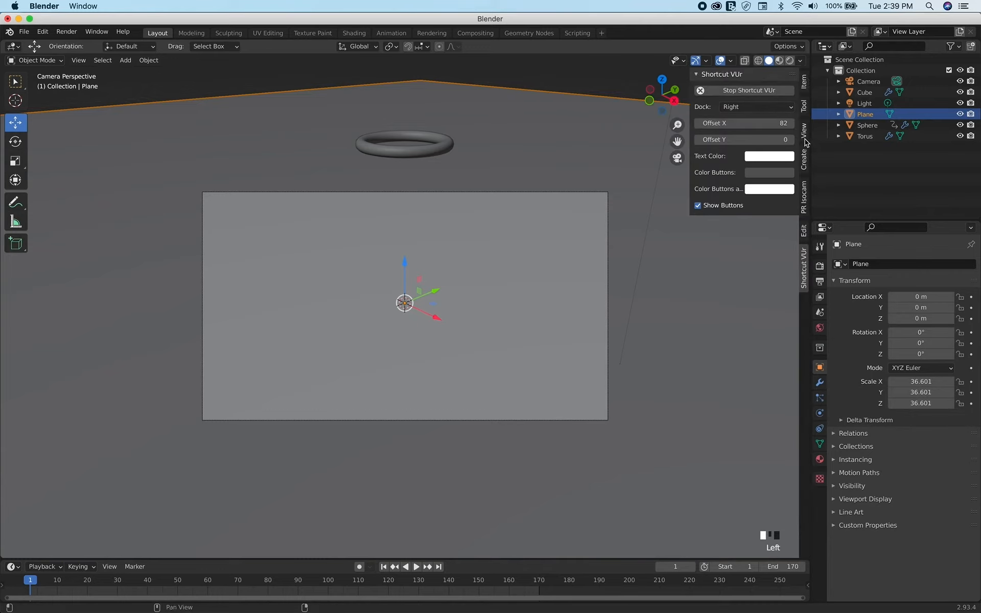
{"action": "left_click", "coordinate": [804, 134]}
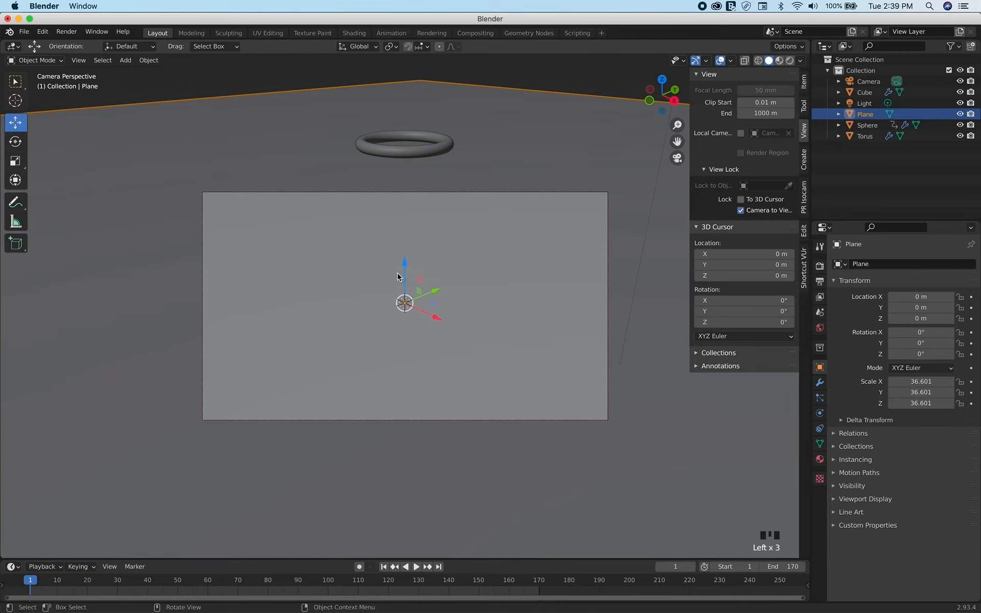
Reframe the locked camera around the torus and bowl, playing and scrubbing the animation up to frame 169 to judge the framing
{"action": "scroll", "coordinate": [398, 277], "scroll_direction": "up", "scroll_amount": 5}
{"action": "scroll", "coordinate": [398, 277], "scroll_direction": "up", "scroll_amount": 5, "text": "shift"}
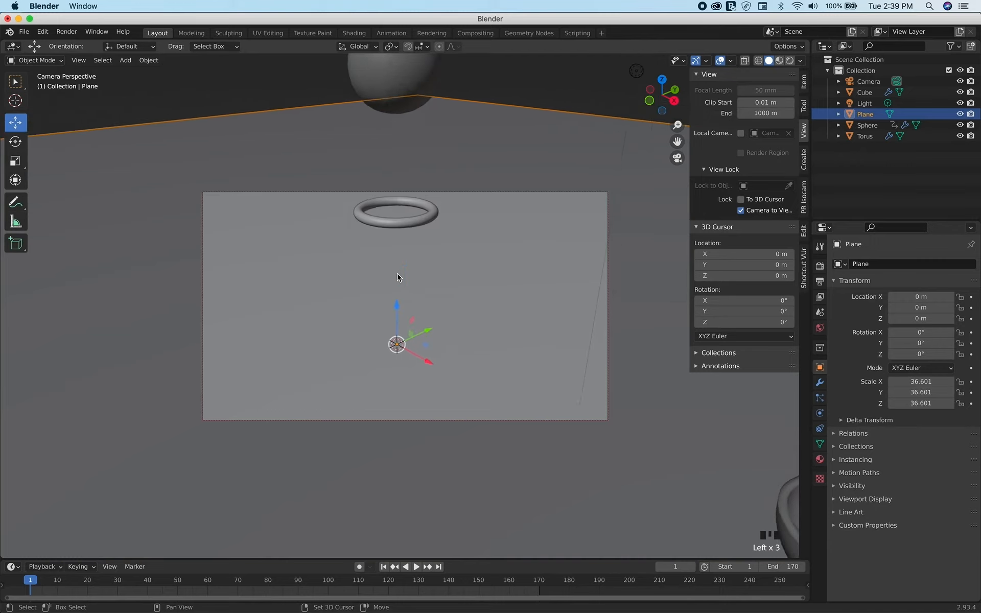
{"action": "scroll", "coordinate": [397, 277], "scroll_direction": "down", "scroll_amount": 1, "text": "shift"}
{"action": "left_click", "coordinate": [417, 566]}
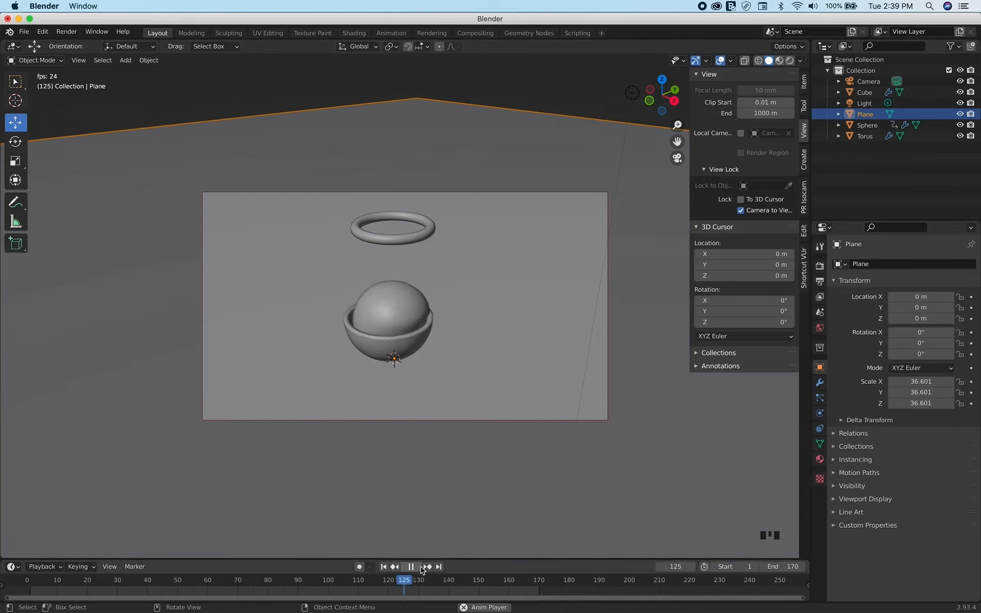
{"action": "left_click", "coordinate": [417, 566]}
{"action": "left_click", "coordinate": [467, 590]}
{"action": "scroll", "coordinate": [422, 289], "scroll_direction": "left", "scroll_amount": 5}
{"action": "scroll", "coordinate": [422, 289], "scroll_direction": "up", "scroll_amount": 3}
{"action": "left_click", "coordinate": [536, 591]}
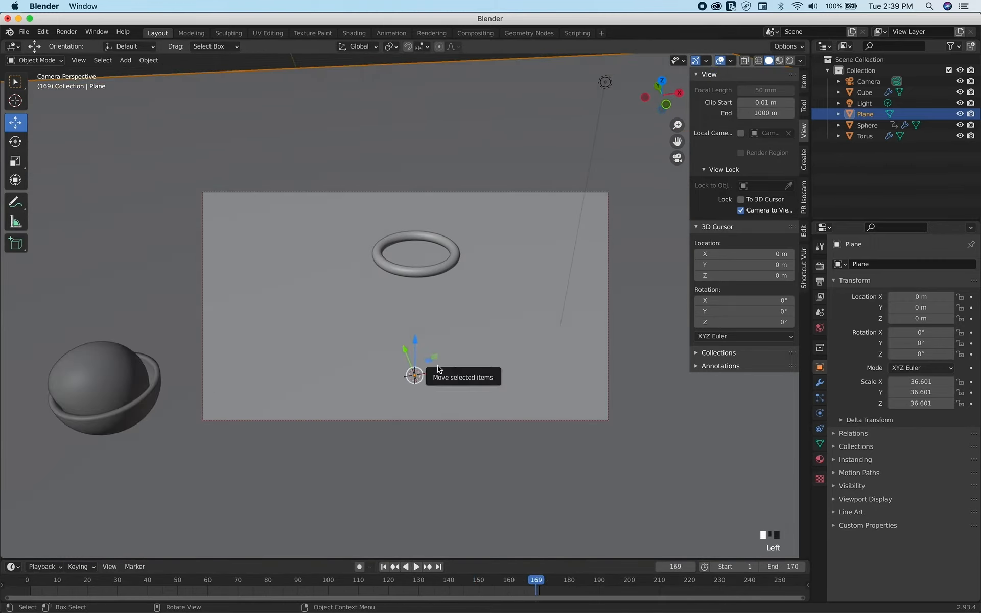
{"action": "scroll", "coordinate": [428, 310], "scroll_direction": "down", "scroll_amount": 1}
{"action": "scroll", "coordinate": [428, 310], "scroll_direction": "right", "scroll_amount": 1, "text": "shift"}
Replay the animation from the first frame through the camera and stop at frame 59
{"action": "left_click", "coordinate": [383, 567]}
{"action": "left_click", "coordinate": [321, 579]}
{"action": "left_click", "coordinate": [384, 567]}
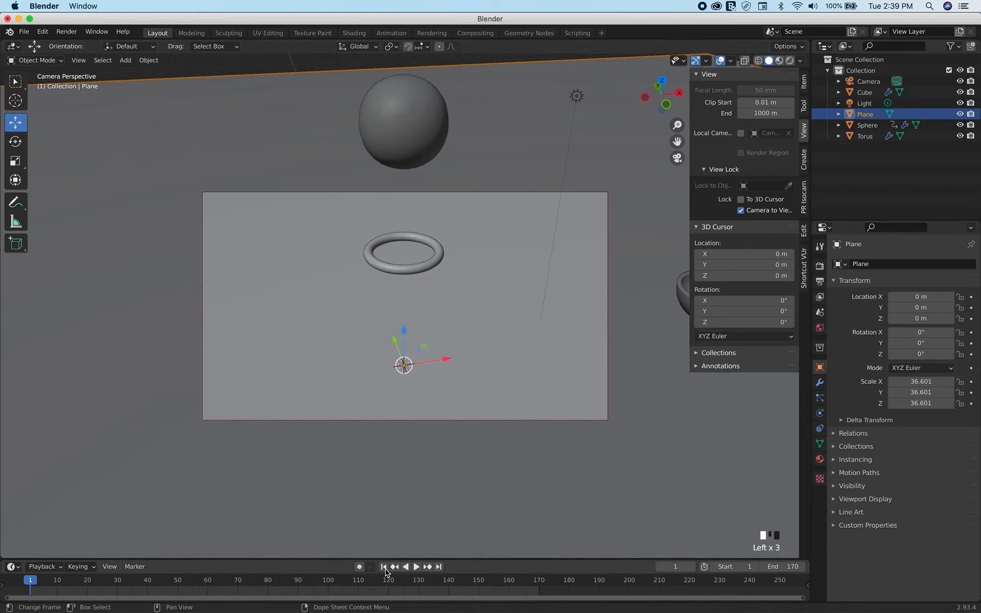
{"action": "left_click", "coordinate": [417, 566]}
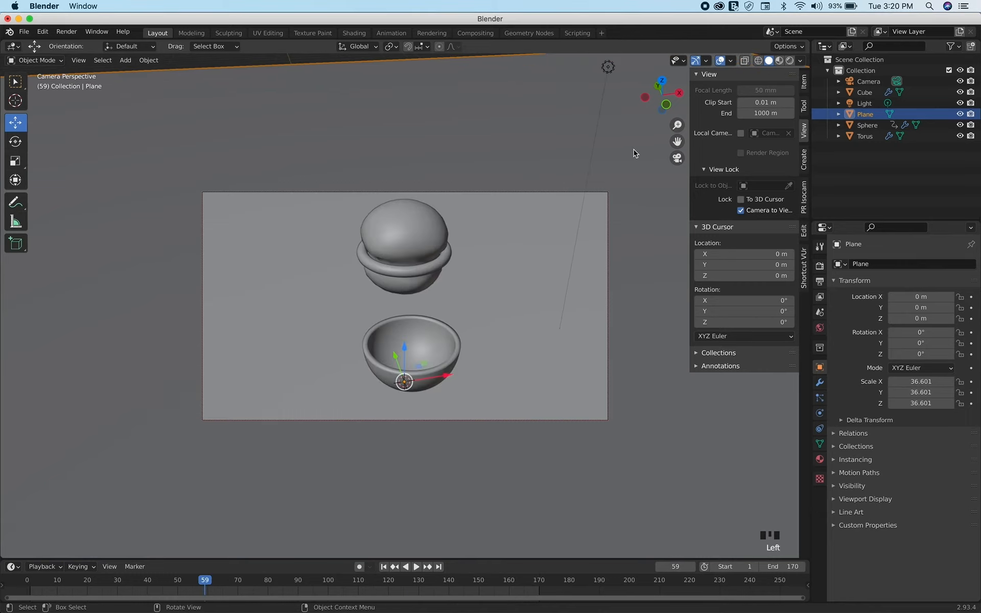
Switch the viewport to Material Preview, select the ball and show its material nodes in an enlarged Shader Editor in the Shading workspace
{"action": "left_click", "coordinate": [780, 61]}
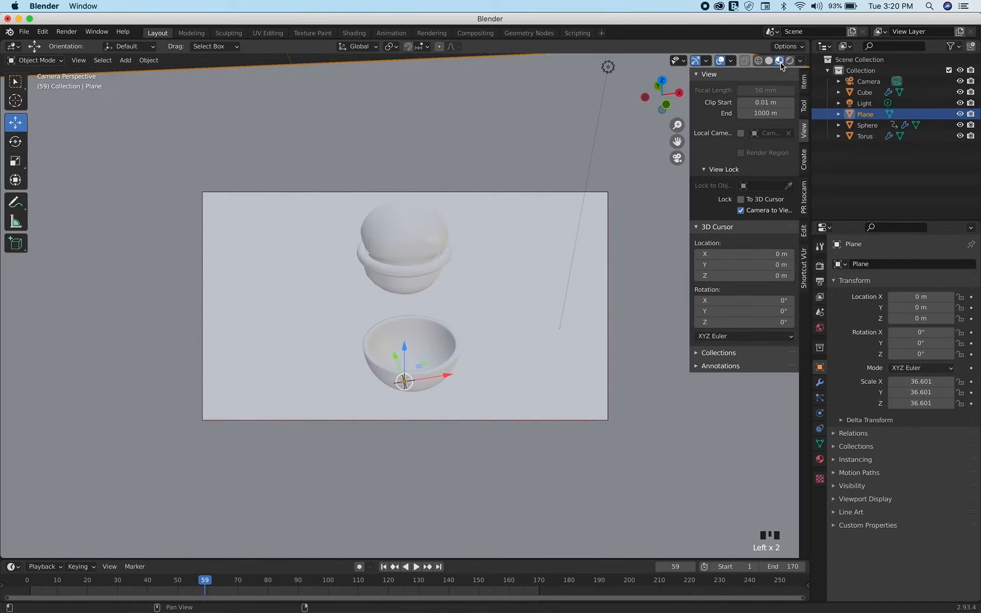
{"action": "left_click", "coordinate": [410, 238]}
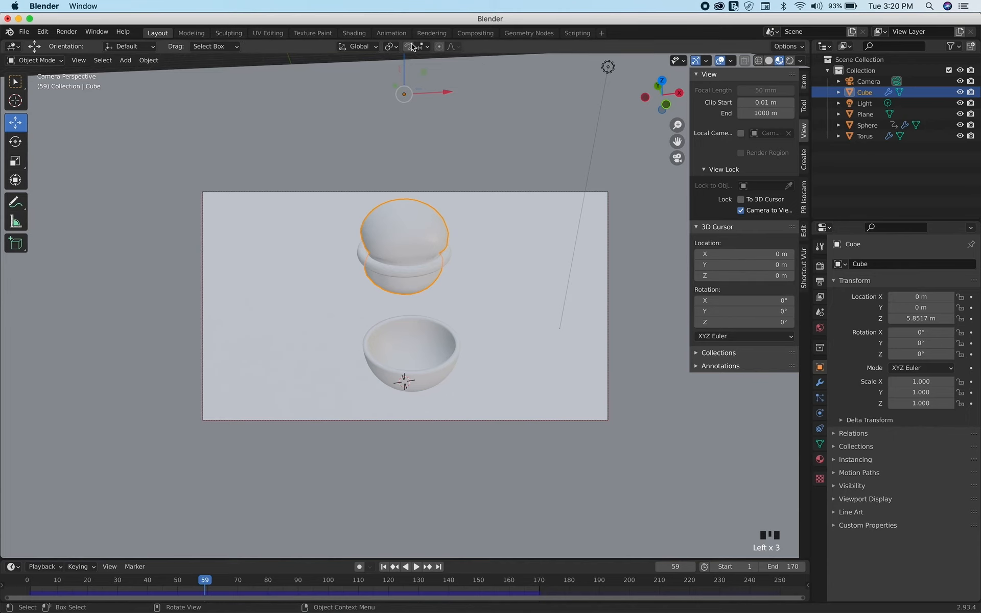
{"action": "left_click", "coordinate": [355, 36]}
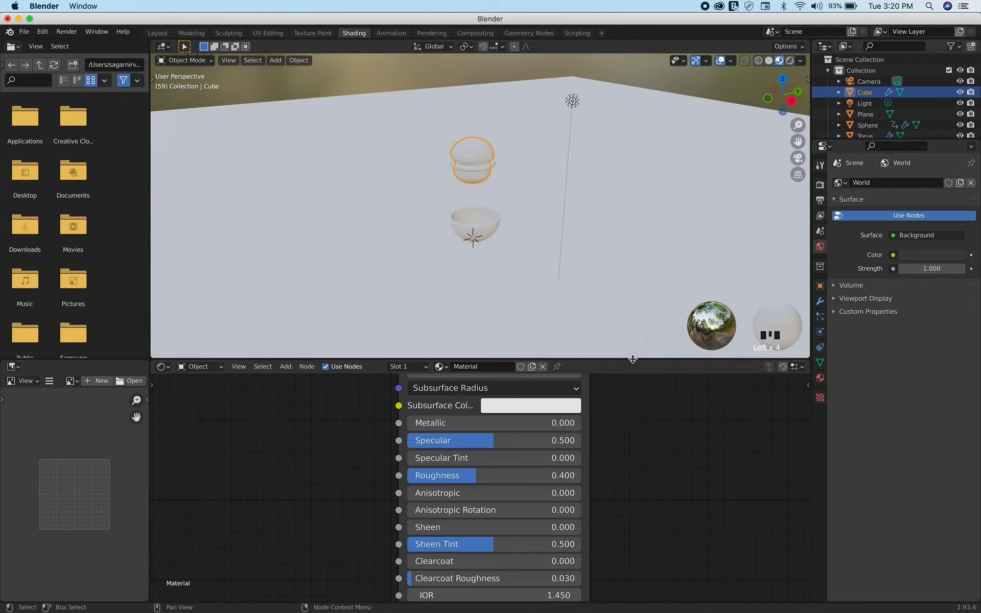
{"action": "left_click_drag", "start_coordinate": [632, 358], "coordinate": [629, 238]}
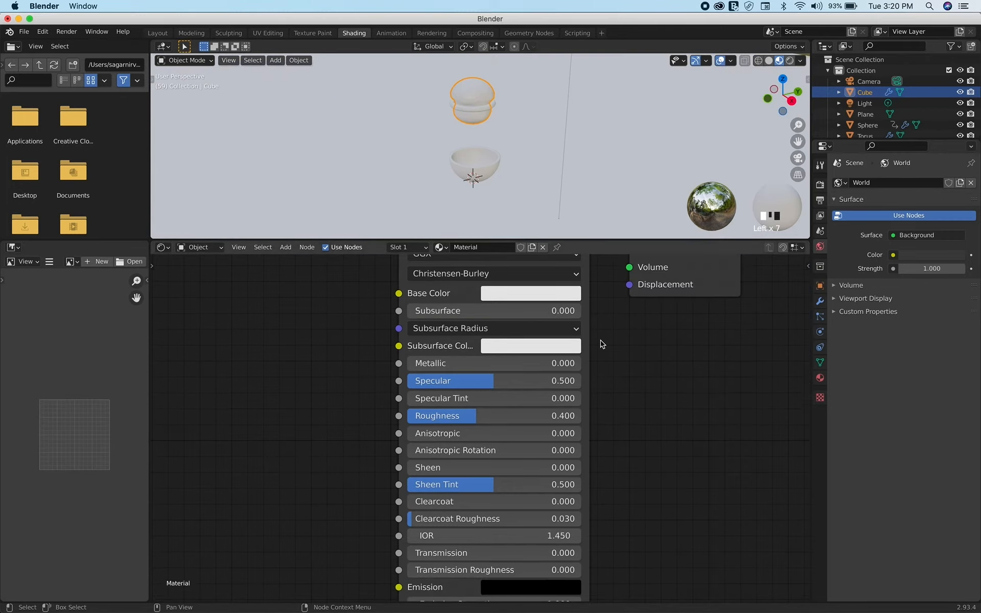
{"action": "scroll", "coordinate": [667, 422], "scroll_direction": "down", "scroll_amount": 4}
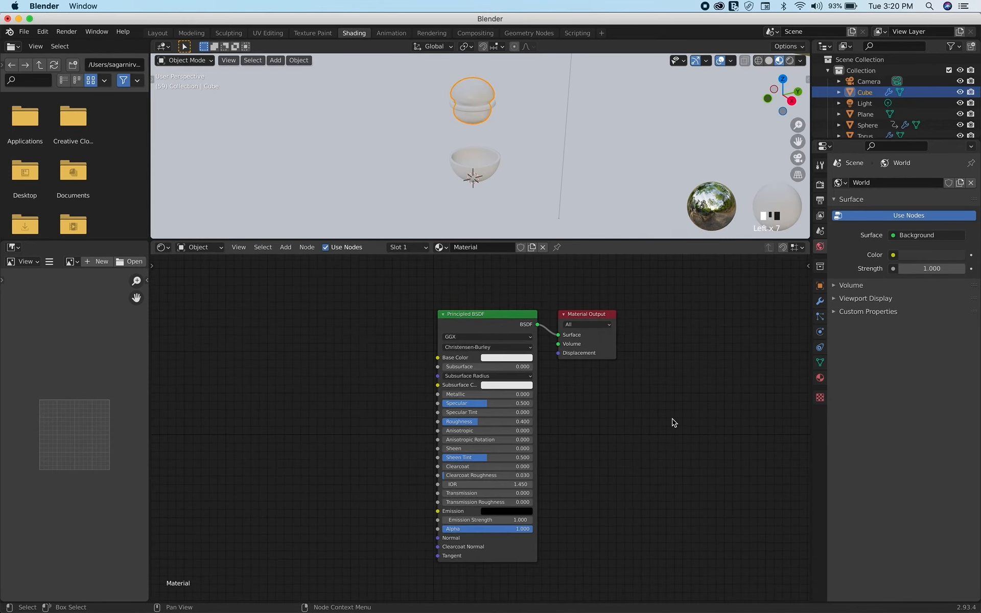
{"action": "scroll", "coordinate": [532, 388], "scroll_direction": "up", "scroll_amount": 3}
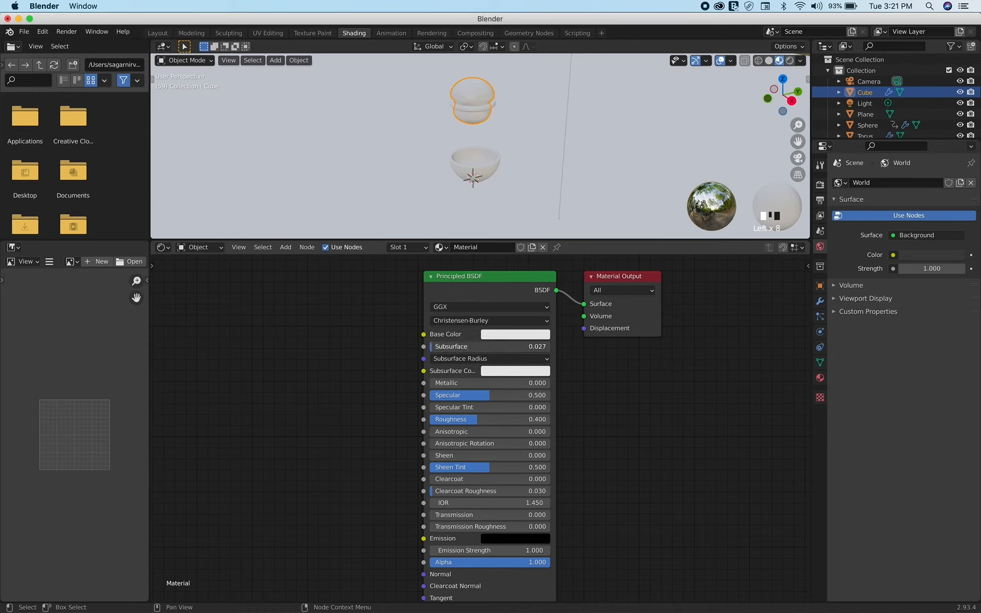
Set the ball material's Subsurface to 0.932 and its Subsurface Color to pink
{"action": "left_click_drag", "start_coordinate": [433, 346], "coordinate": [522, 351]}
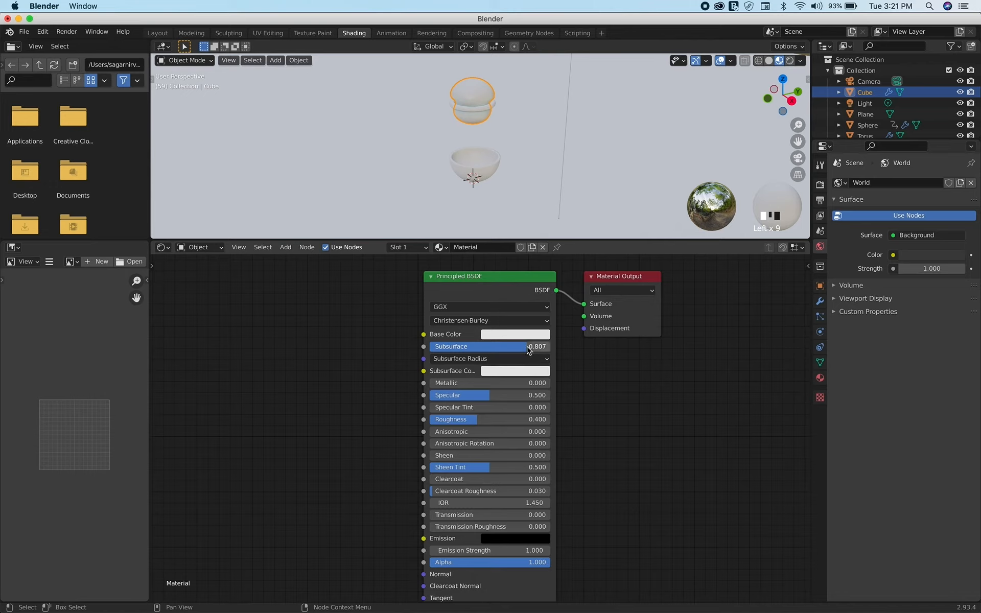
{"action": "left_click_drag", "start_coordinate": [528, 349], "coordinate": [543, 349]}
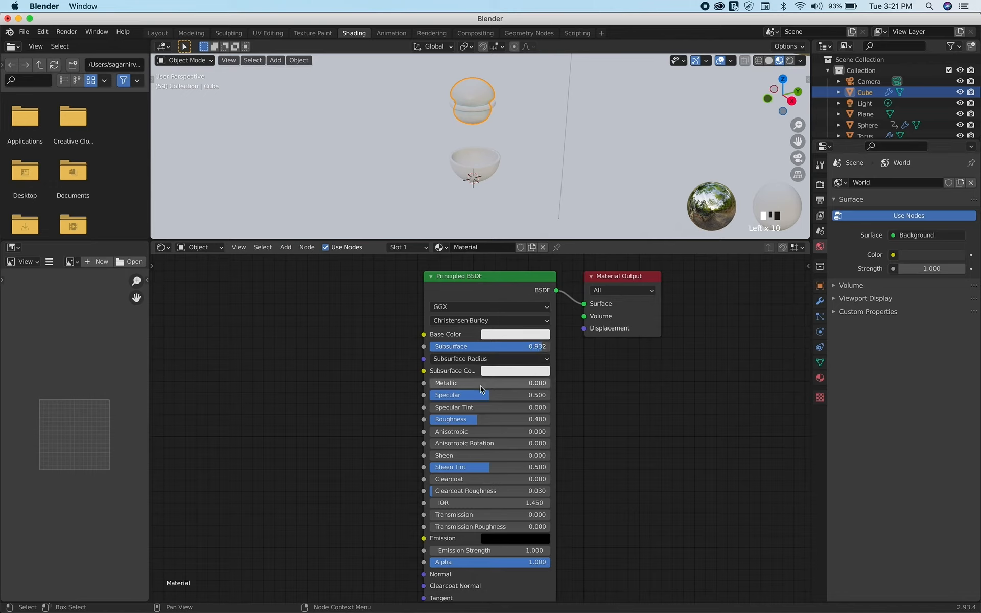
{"action": "left_click", "coordinate": [496, 374]}
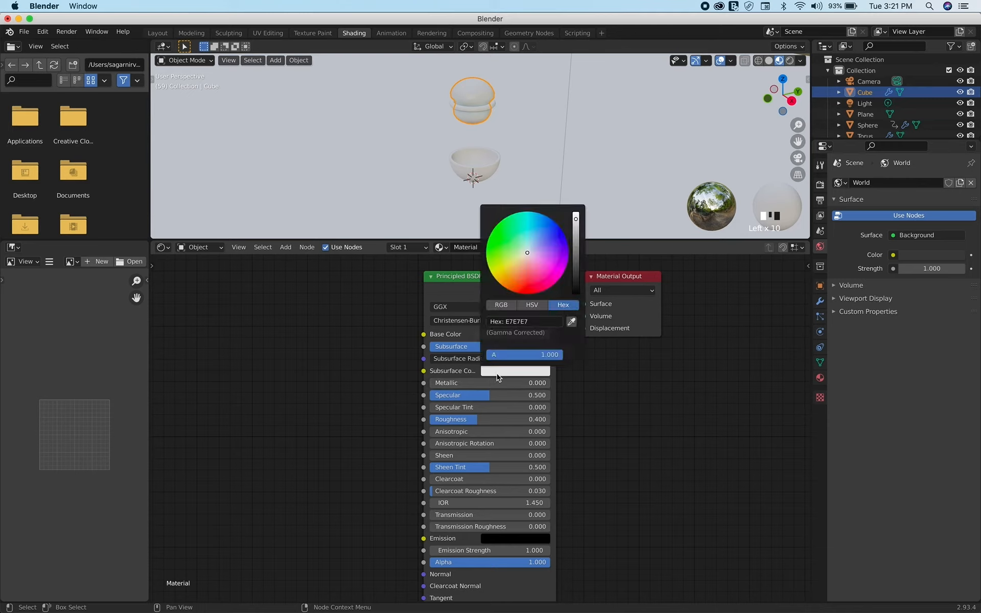
{"action": "left_click", "coordinate": [531, 324]}
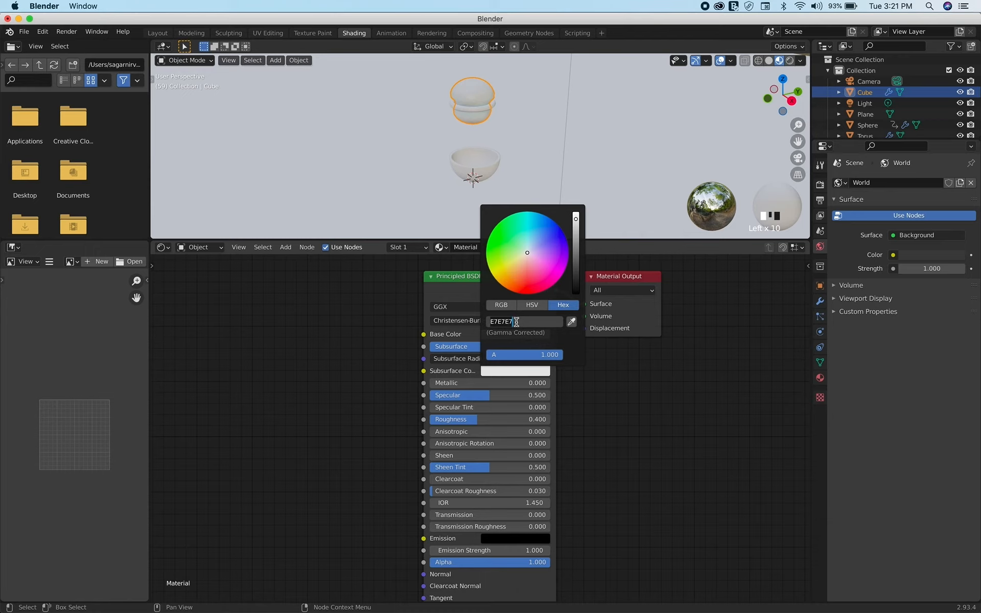
{"action": "type", "text": "ff96a6"}
{"action": "key", "text": "Return"}
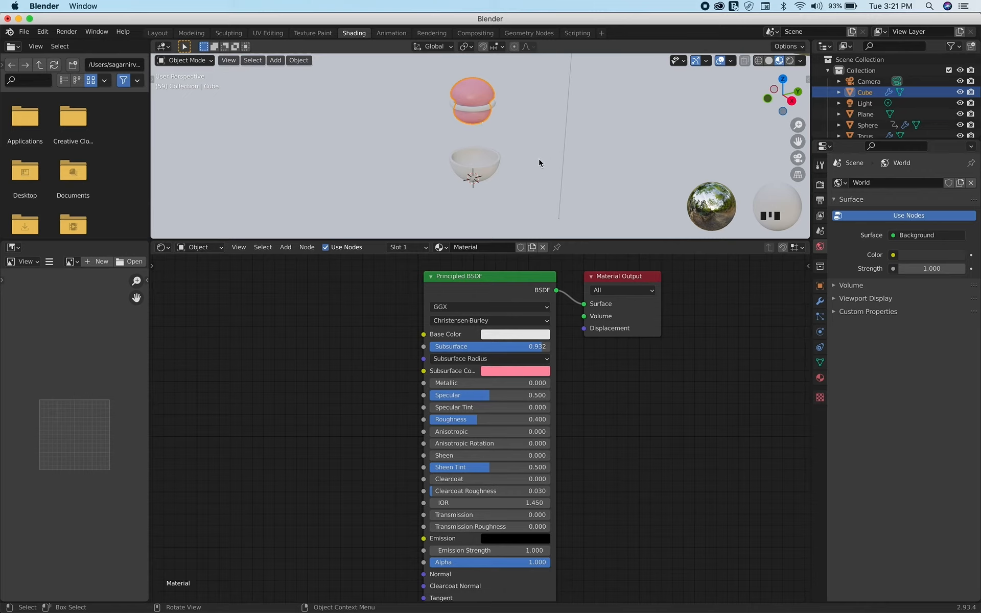
Look through the camera and set the ball material's Specular to 0.861 and Roughness to 0.216
{"action": "left_click", "coordinate": [683, 121]}
{"action": "key", "text": "KP_0"}
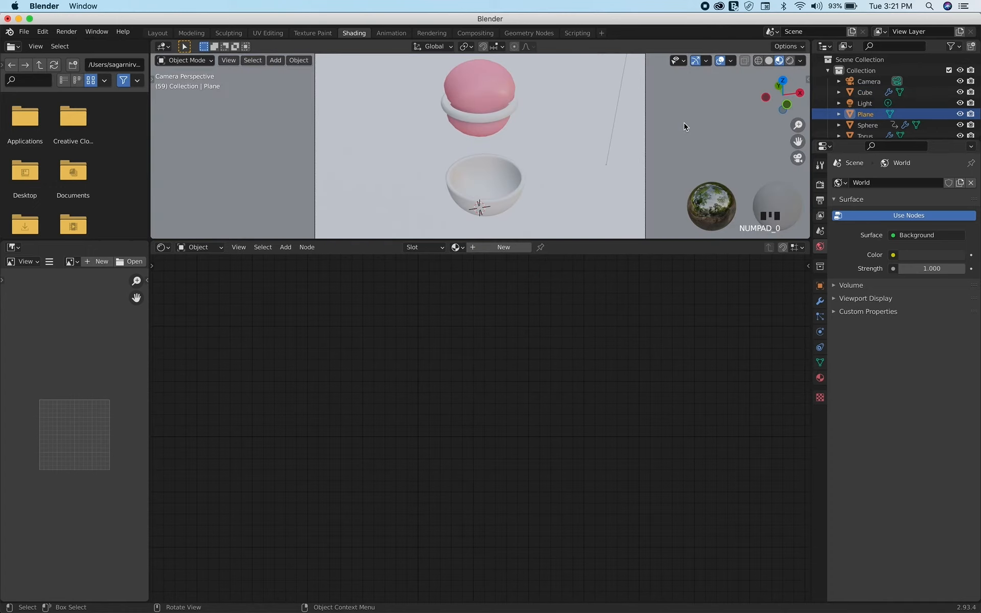
{"action": "left_click", "coordinate": [489, 95]}
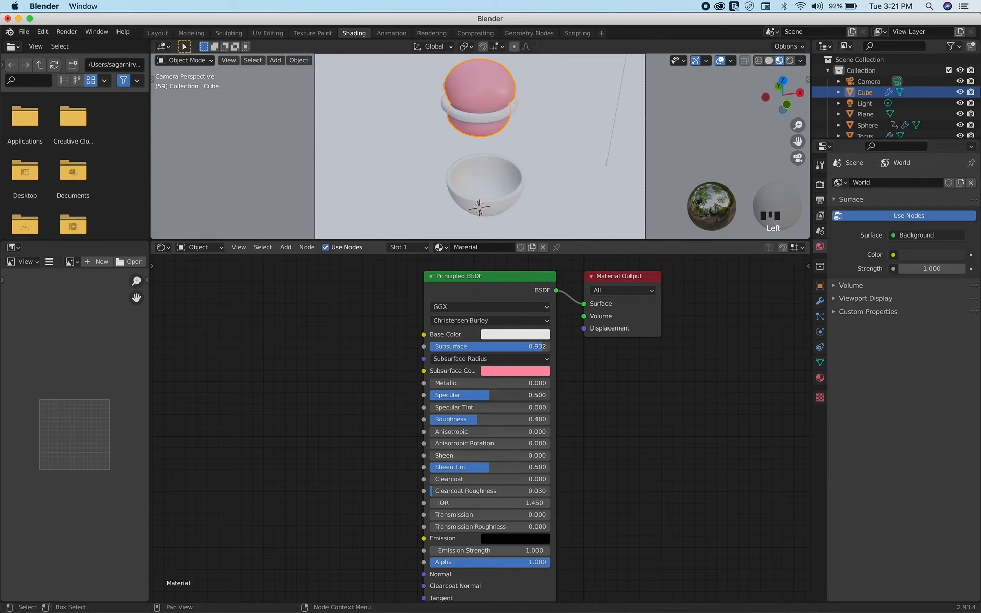
{"action": "left_click_drag", "start_coordinate": [489, 395], "coordinate": [532, 394]}
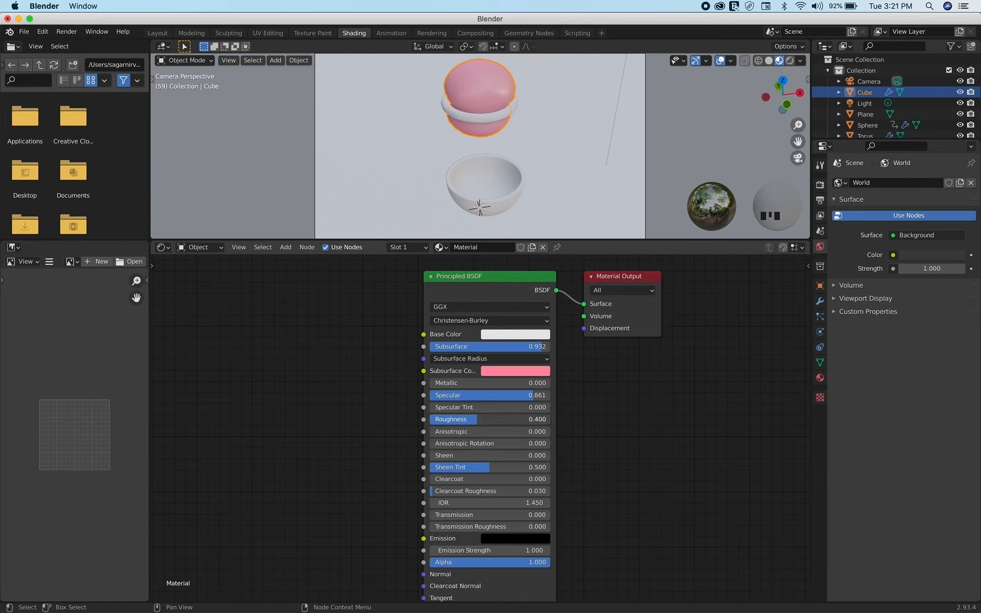
{"action": "left_click_drag", "start_coordinate": [477, 420], "coordinate": [463, 419]}
{"action": "left_click_drag", "start_coordinate": [456, 419], "coordinate": [458, 419]}
{"action": "left_click_drag", "start_coordinate": [460, 420], "coordinate": [465, 419]}
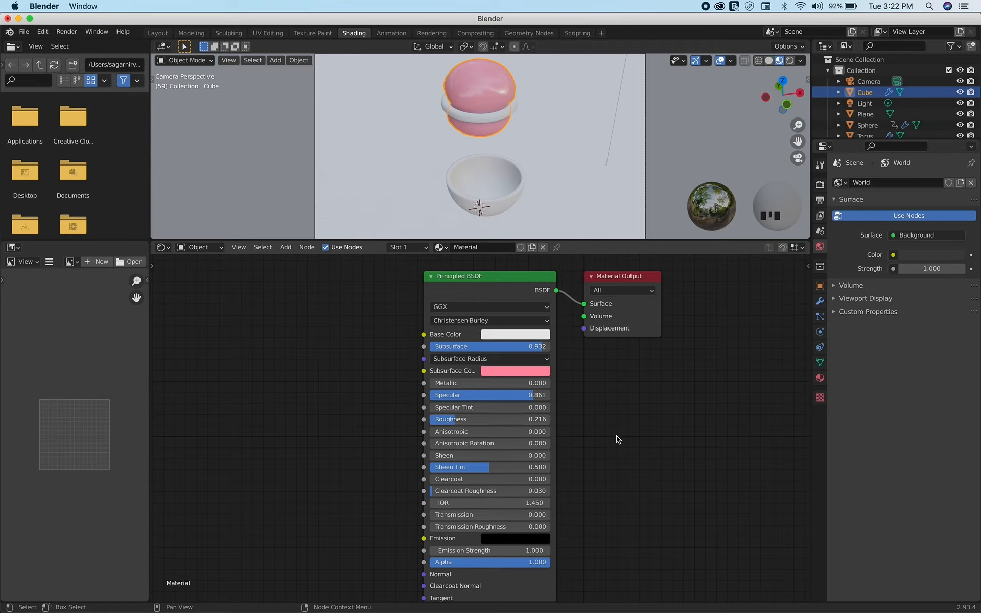
Give the bowl a new material with Metallic 0.875 and Roughness 0.257
{"action": "left_click", "coordinate": [498, 173]}
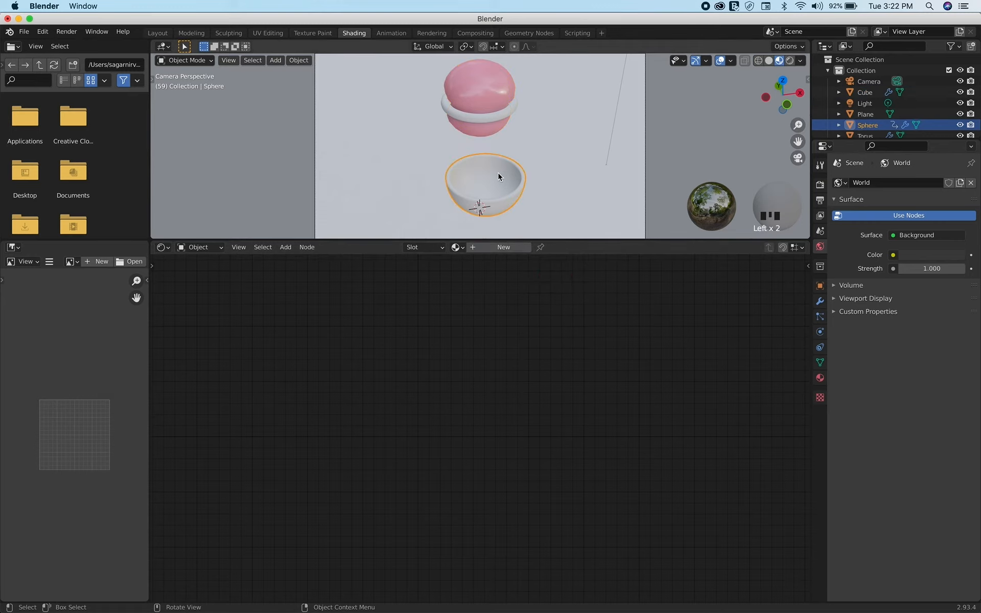
{"action": "left_click", "coordinate": [501, 248]}
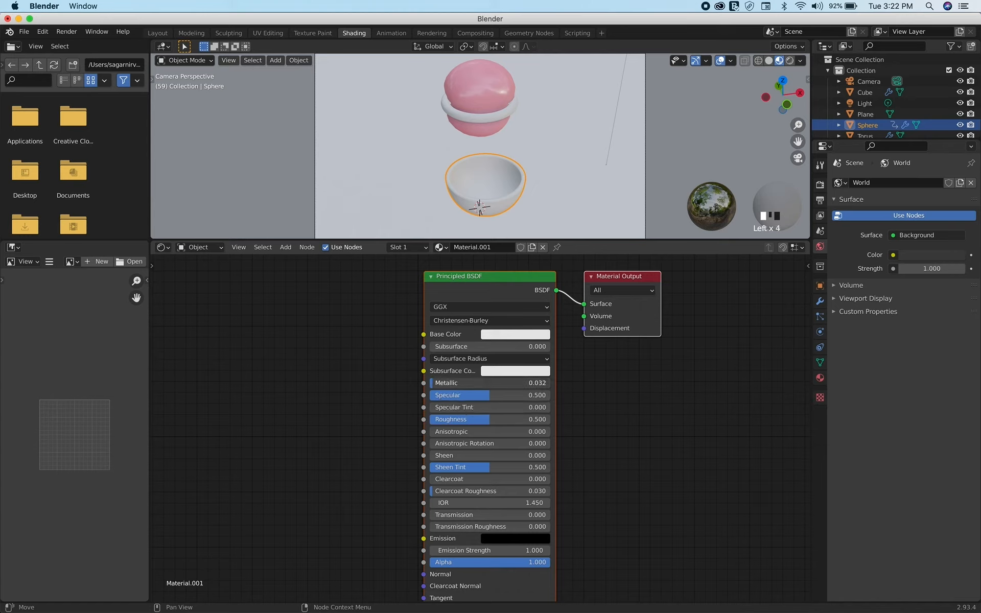
{"action": "left_click_drag", "start_coordinate": [432, 382], "coordinate": [528, 382]}
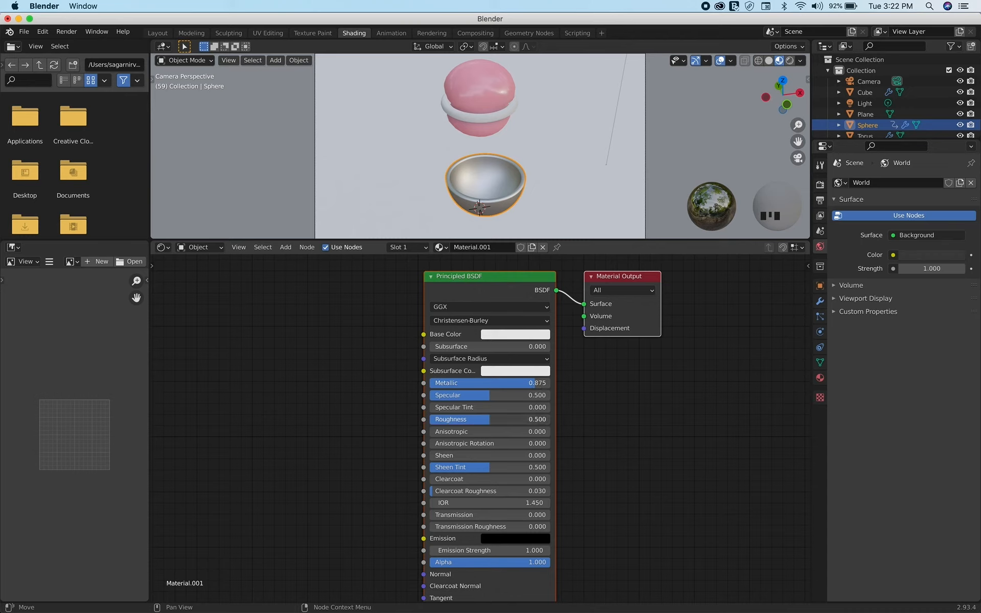
{"action": "left_click_drag", "start_coordinate": [489, 419], "coordinate": [461, 422]}
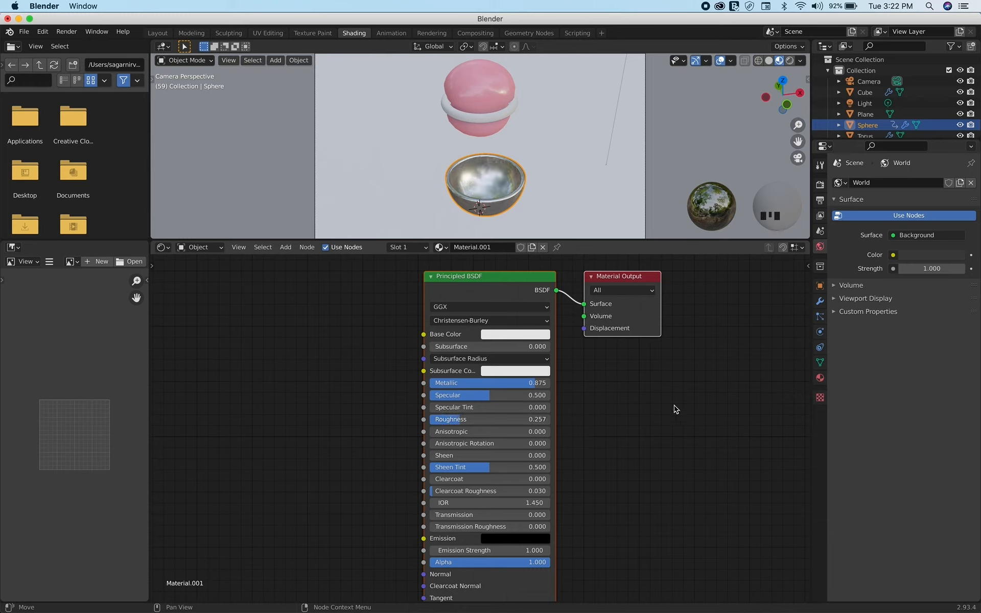
{"action": "left_click", "coordinate": [676, 441]}
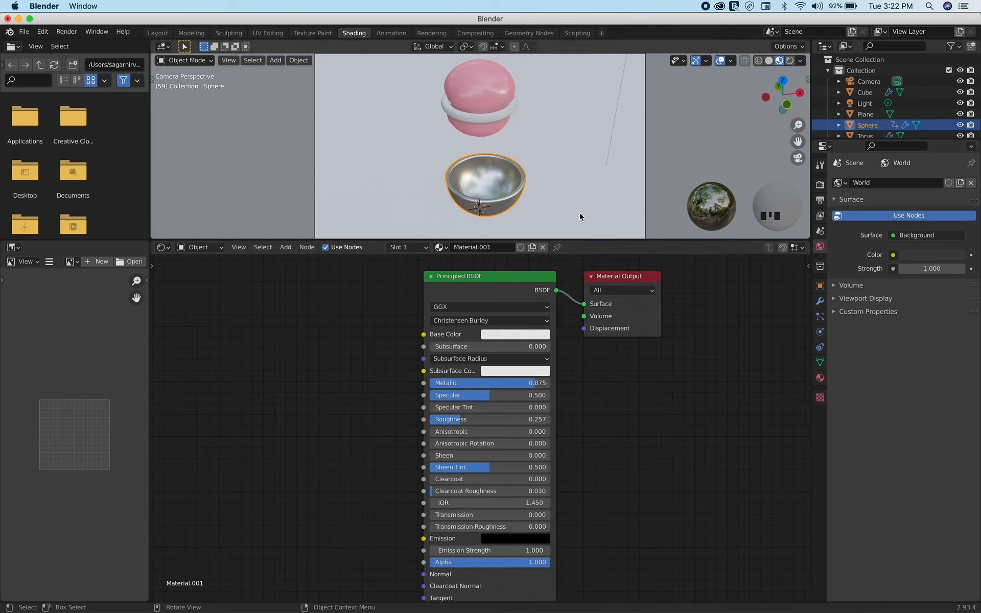
Assign the bowl's existing metallic material, Material.001, to the torus ring
{"action": "left_click", "coordinate": [508, 106]}
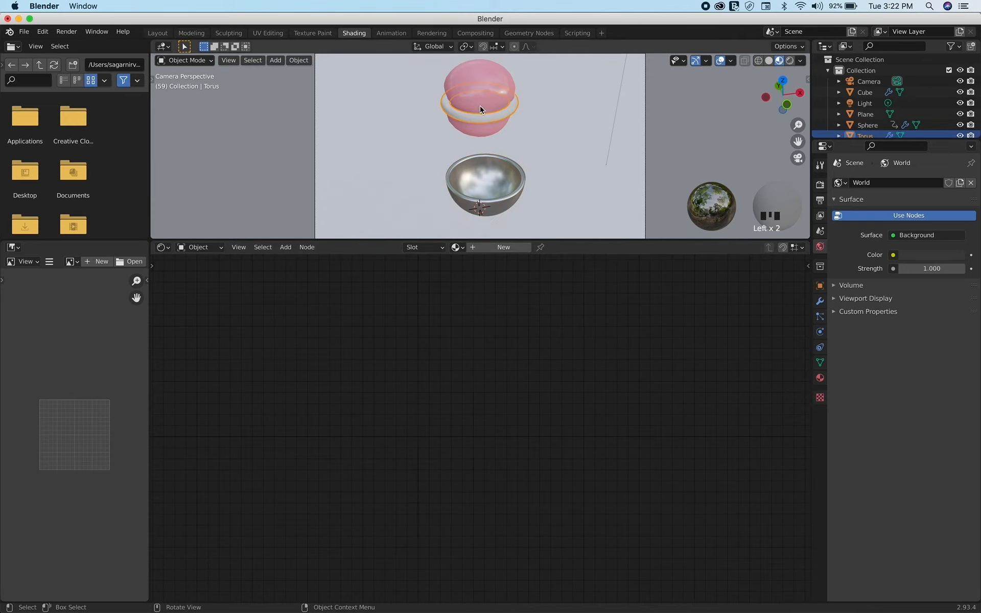
{"action": "left_click", "coordinate": [462, 250]}
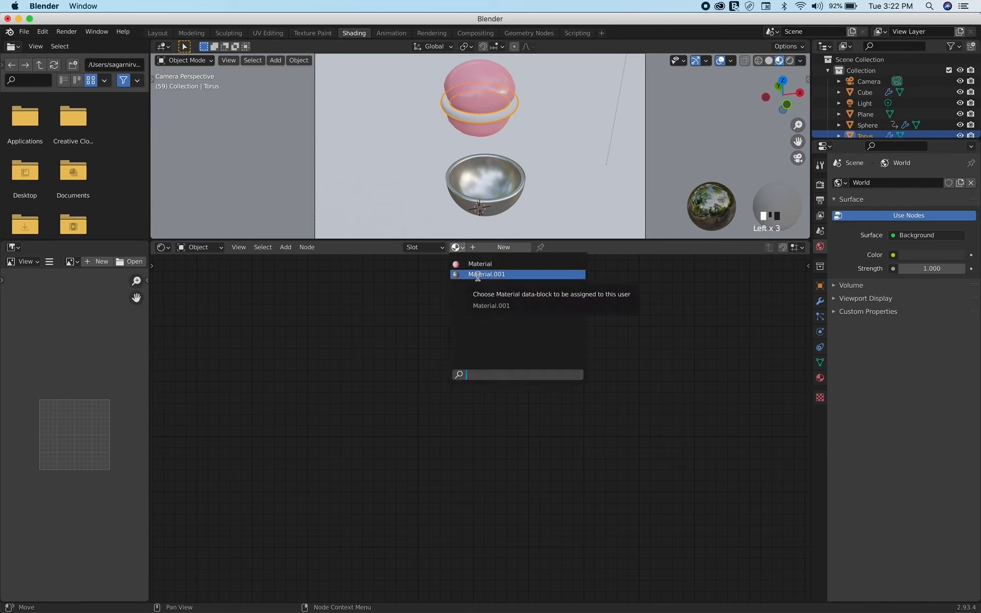
{"action": "left_click", "coordinate": [478, 275]}
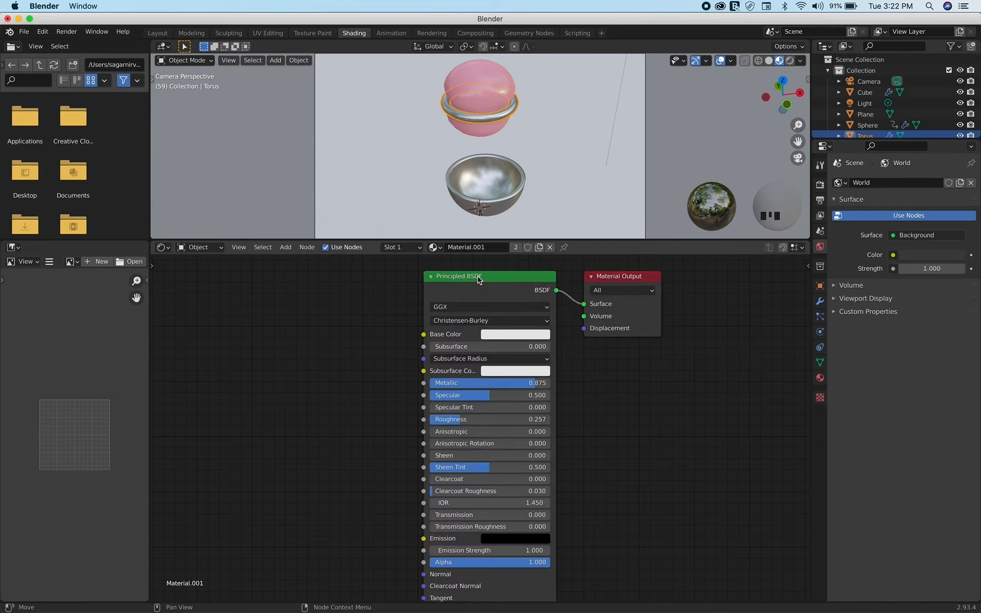
Give the floor plane a new material and enable Screen Space Reflections for the Eevee render
{"action": "left_click", "coordinate": [672, 164]}
{"action": "left_click", "coordinate": [584, 170]}
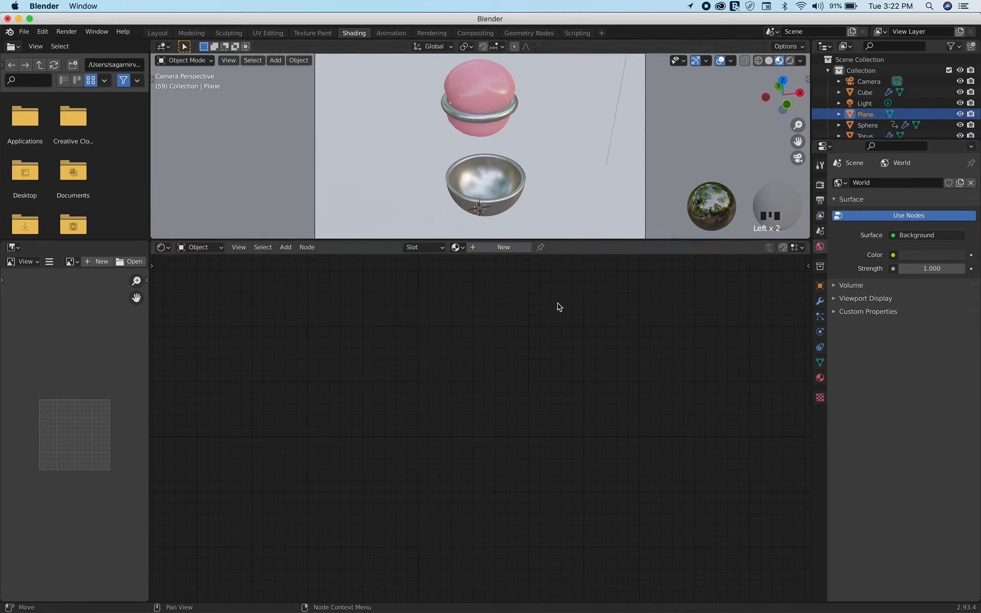
{"action": "left_click", "coordinate": [558, 144]}
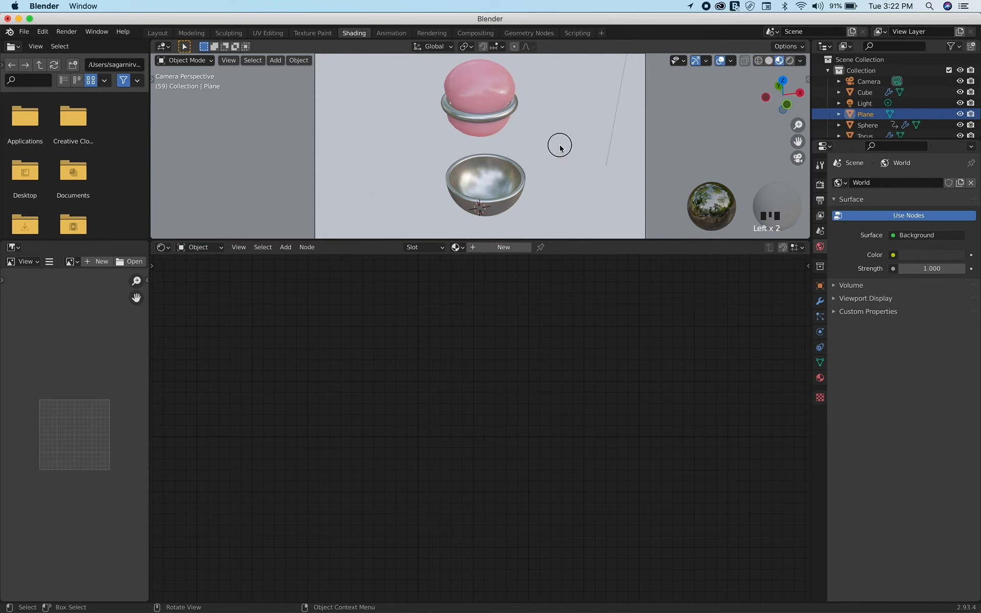
{"action": "left_click", "coordinate": [490, 249]}
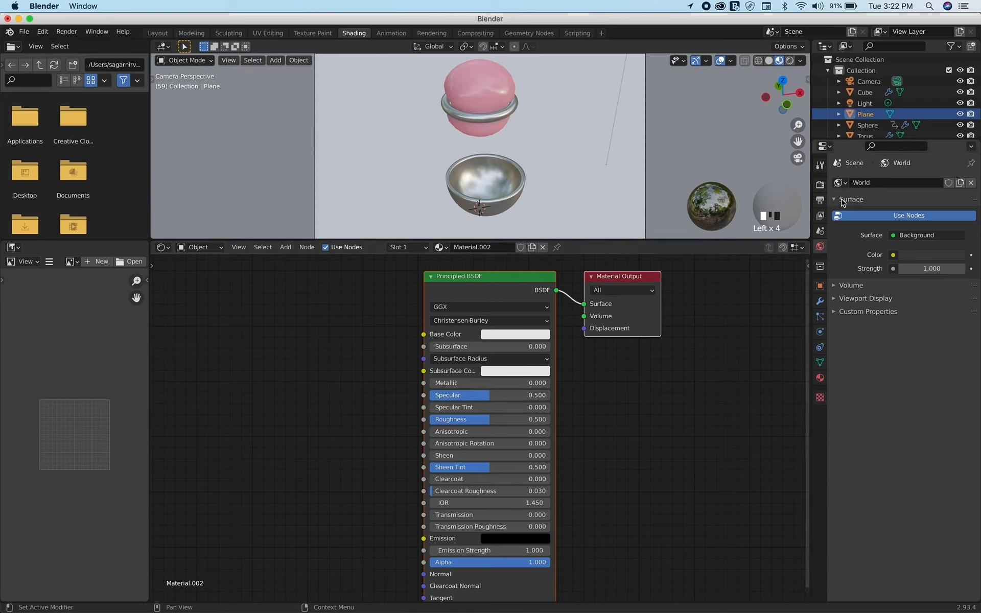
{"action": "left_click", "coordinate": [820, 185]}
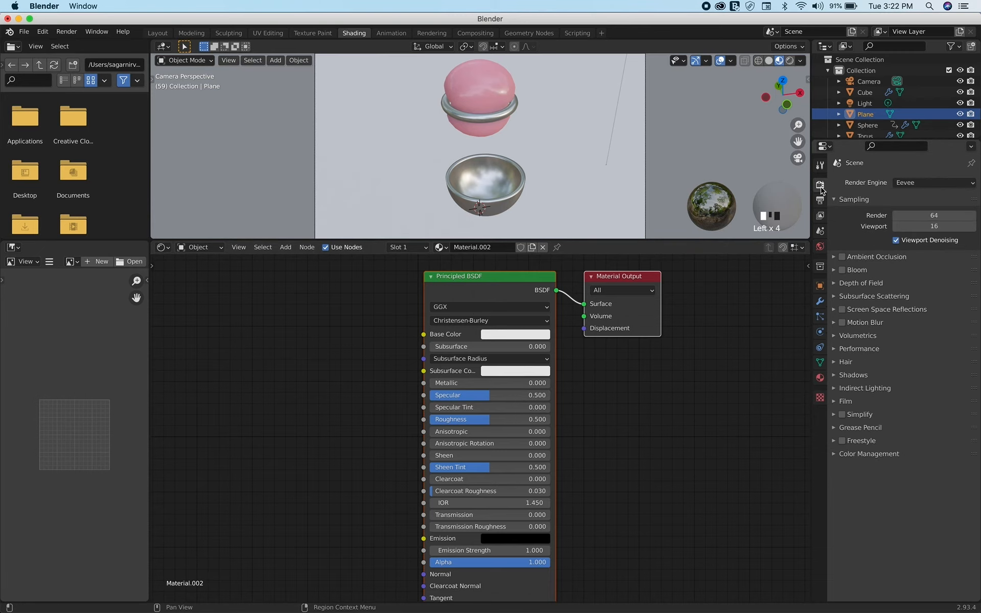
{"action": "left_click", "coordinate": [842, 310]}
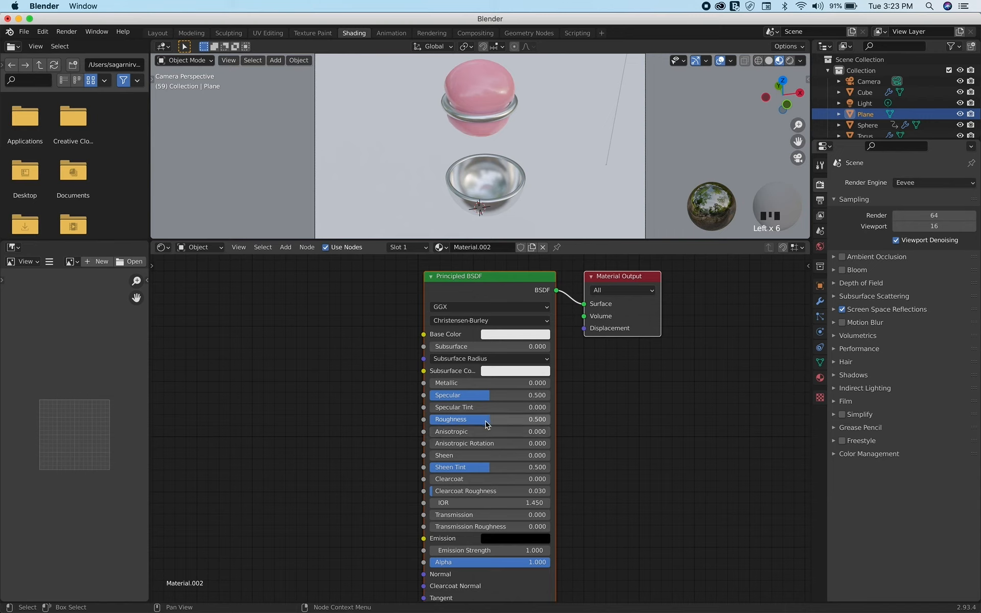
Try a Roughness of 0.261 on the floor material and inspect the floor's reflections around the bowl
{"action": "left_click_drag", "start_coordinate": [485, 420], "coordinate": [461, 419]}
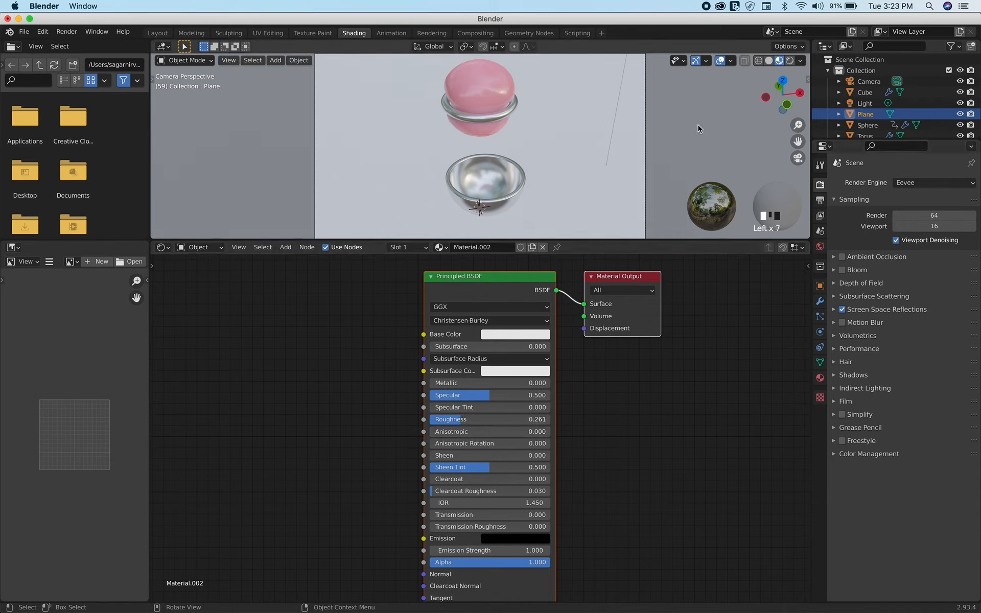
{"action": "key", "text": "KP_0"}
{"action": "scroll", "coordinate": [476, 188], "scroll_direction": "up", "scroll_amount": 6}
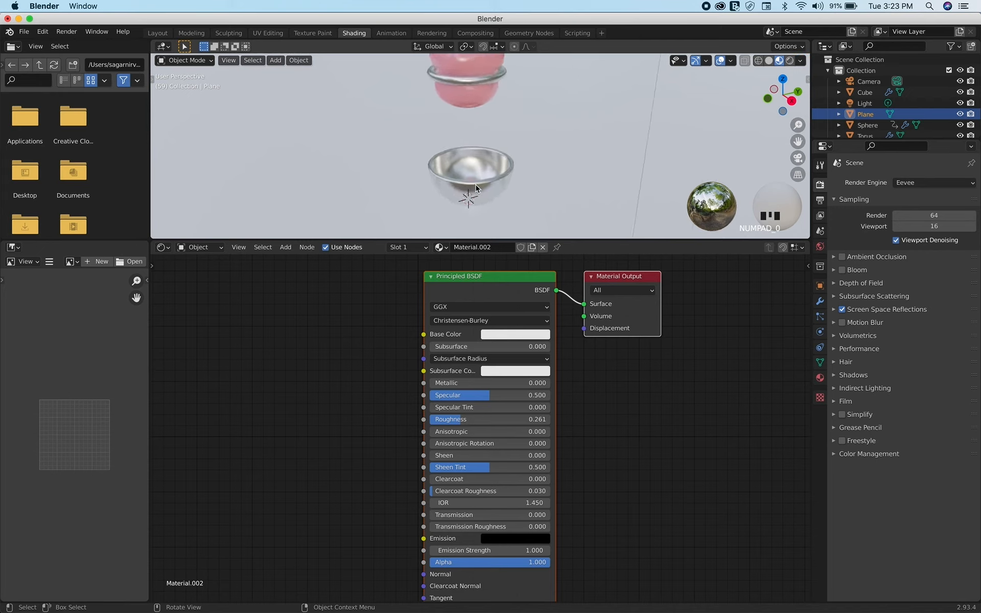
{"action": "scroll", "coordinate": [475, 188], "scroll_direction": "left", "scroll_amount": 4, "text": "shift"}
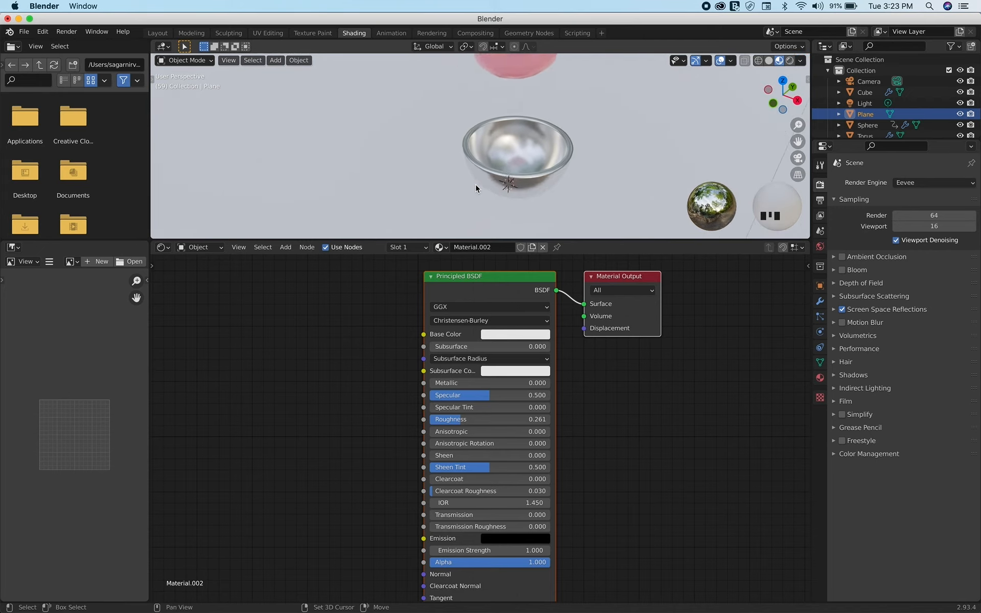
{"action": "scroll", "coordinate": [476, 188], "scroll_direction": "down", "scroll_amount": 4}
{"action": "scroll", "coordinate": [476, 188], "scroll_direction": "up", "scroll_amount": 3}
{"action": "scroll", "coordinate": [475, 188], "scroll_direction": "up", "scroll_amount": 3}
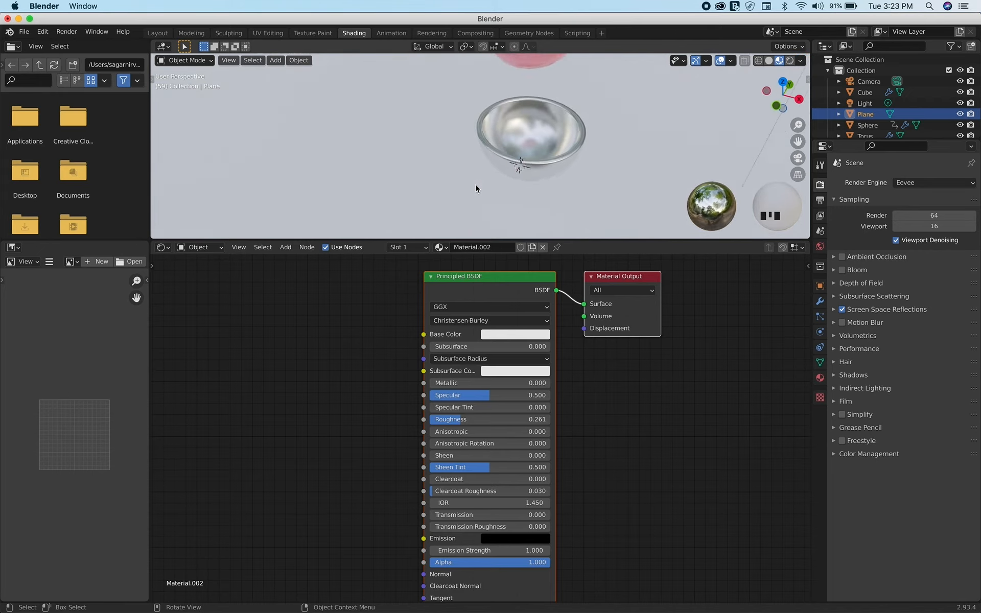
Set the floor material's Specular to 0.682, Roughness to 0.398 and Metallic to 0.175
{"action": "left_click_drag", "start_coordinate": [483, 395], "coordinate": [511, 395]}
{"action": "mouse_move", "coordinate": [460, 419]}
{"action": "left_mouse_down"}
{"action": "mouse_move", "coordinate": [452, 419]}
{"action": "mouse_move", "coordinate": [476, 418]}
{"action": "left_mouse_up"}
{"action": "mouse_move", "coordinate": [460, 382]}
{"action": "left_mouse_down"}
{"action": "mouse_move", "coordinate": [484, 383]}
{"action": "mouse_move", "coordinate": [450, 383]}
{"action": "left_mouse_up"}
{"action": "scroll", "coordinate": [570, 179], "scroll_direction": "down", "scroll_amount": 5}
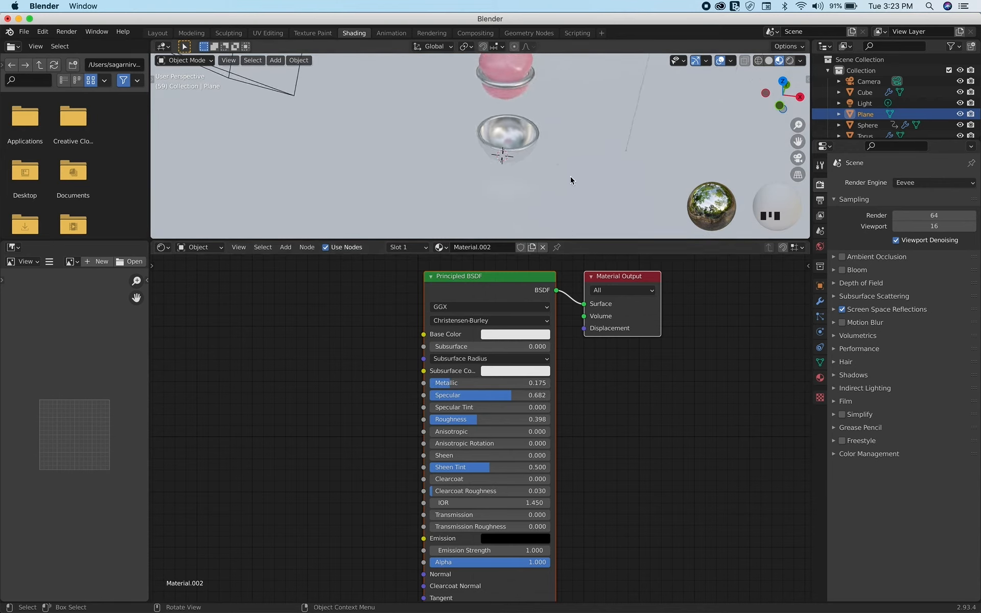
{"action": "scroll", "coordinate": [570, 180], "scroll_direction": "up", "scroll_amount": 10}
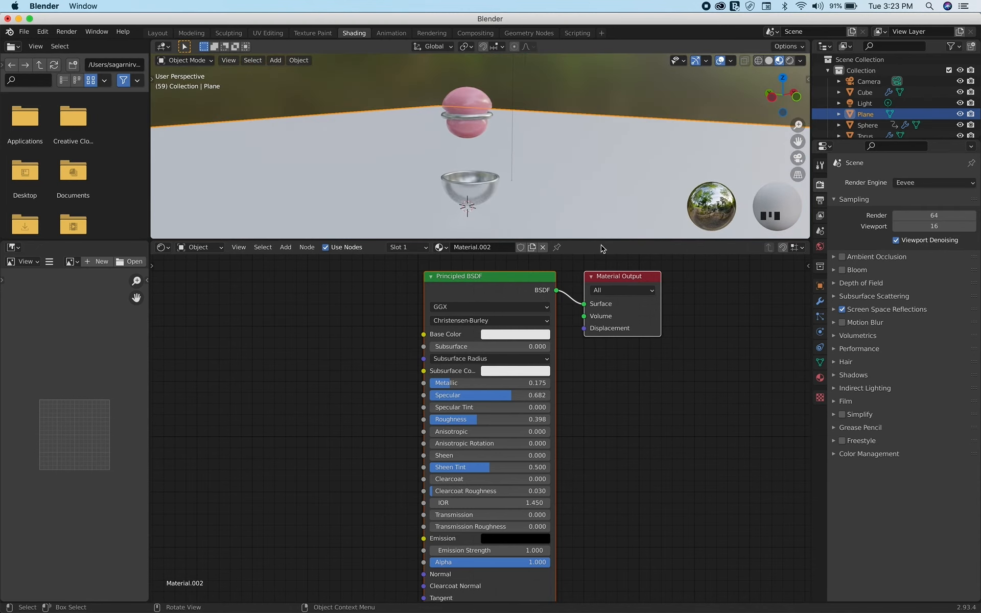
Return to the Layout workspace and play the animation from the first frame
{"action": "left_click", "coordinate": [157, 33]}
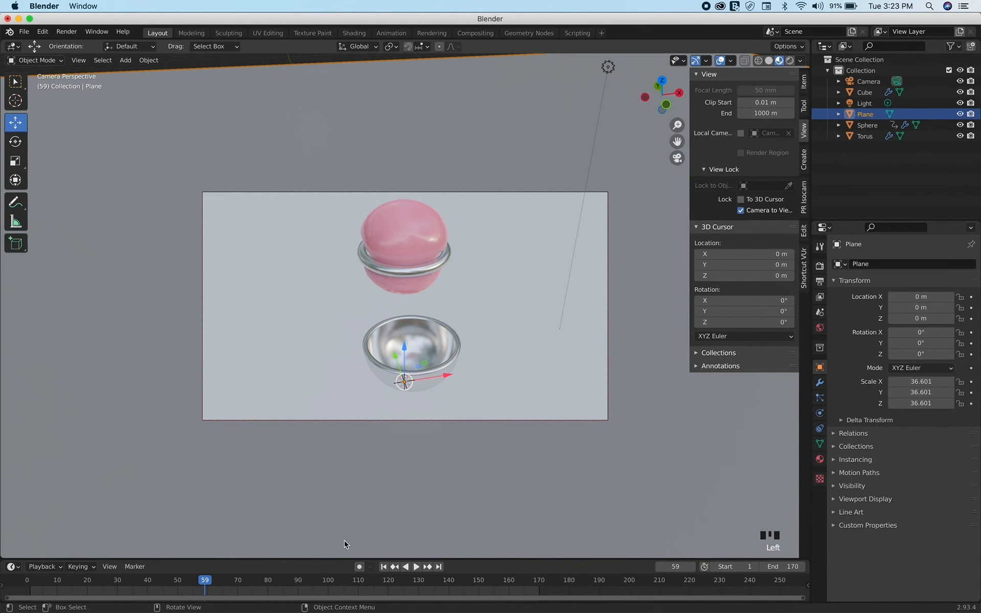
{"action": "left_click", "coordinate": [383, 567]}
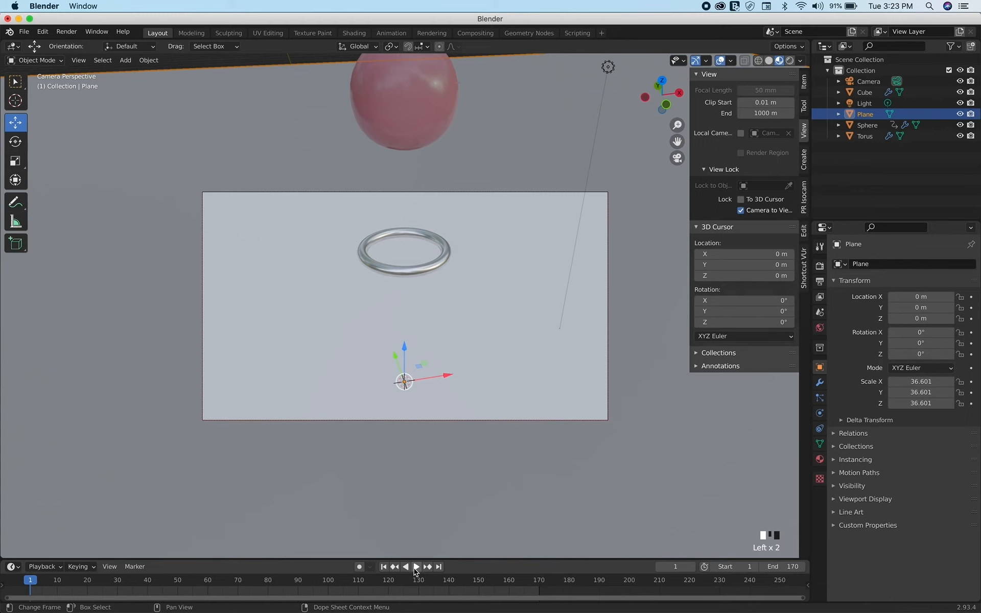
{"action": "left_click", "coordinate": [417, 567]}
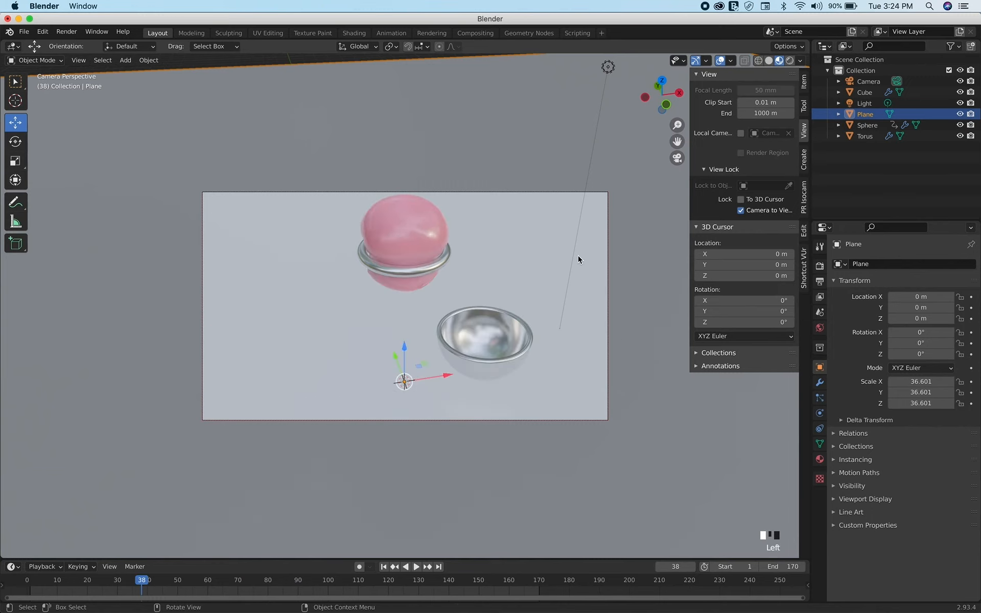
Switch the viewport to Rendered shading and add a Sun light to the scene
{"action": "left_click", "coordinate": [790, 61]}
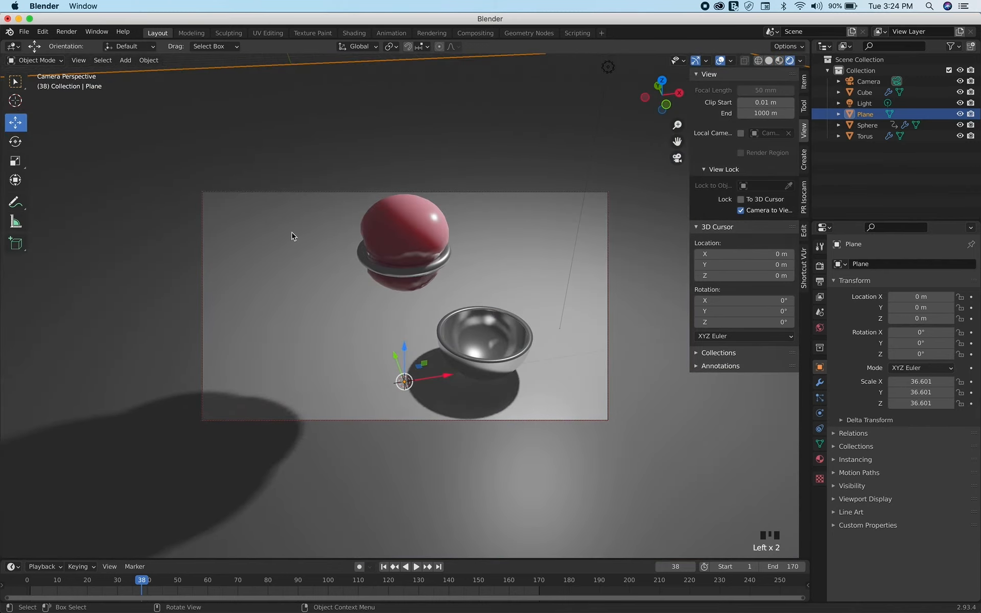
{"action": "key", "text": "shift+a"}
{"action": "mouse_move", "coordinate": [292, 233]}
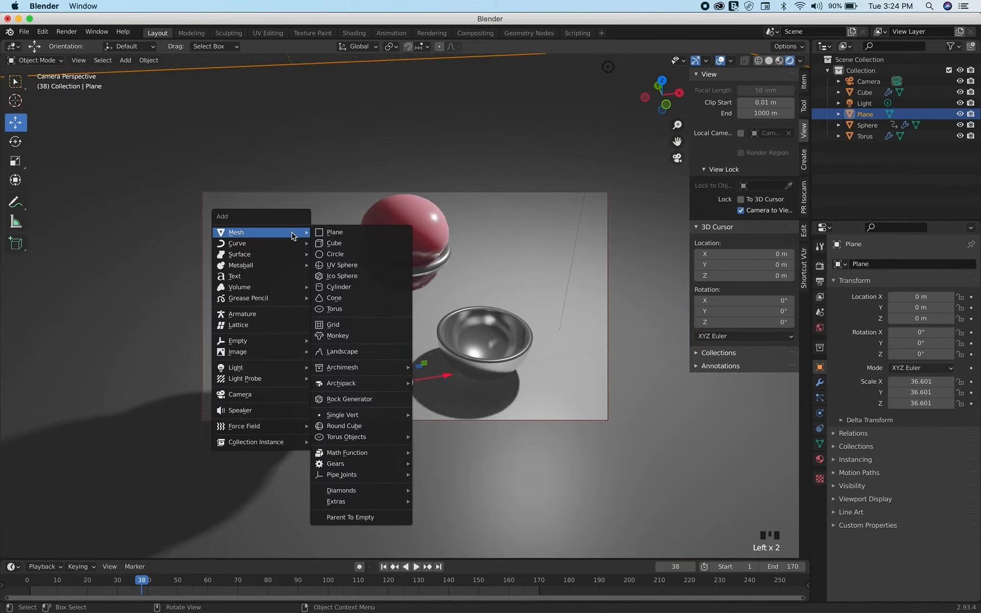
{"action": "mouse_move", "coordinate": [265, 368]}
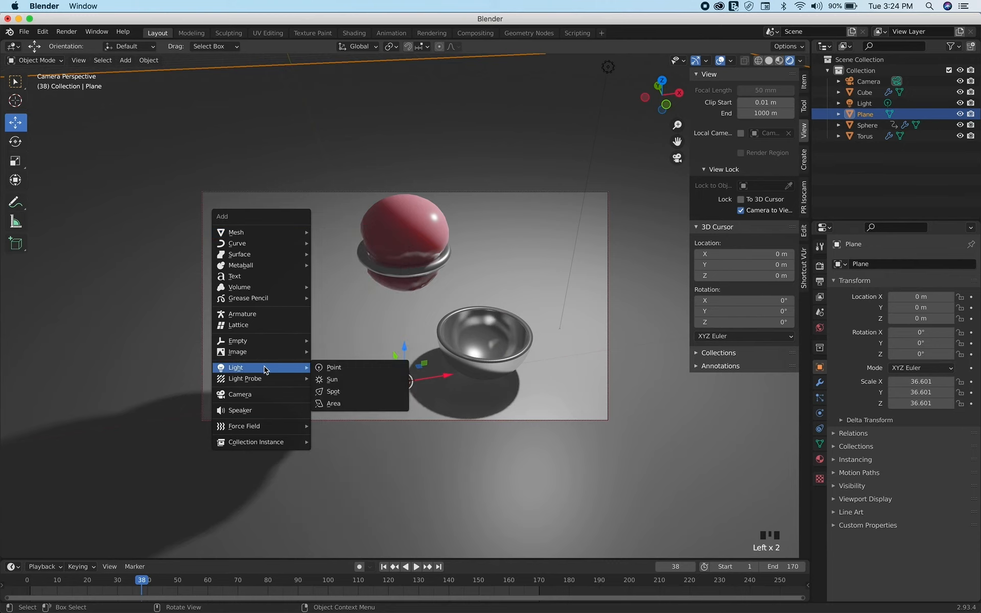
{"action": "left_click", "coordinate": [340, 383]}
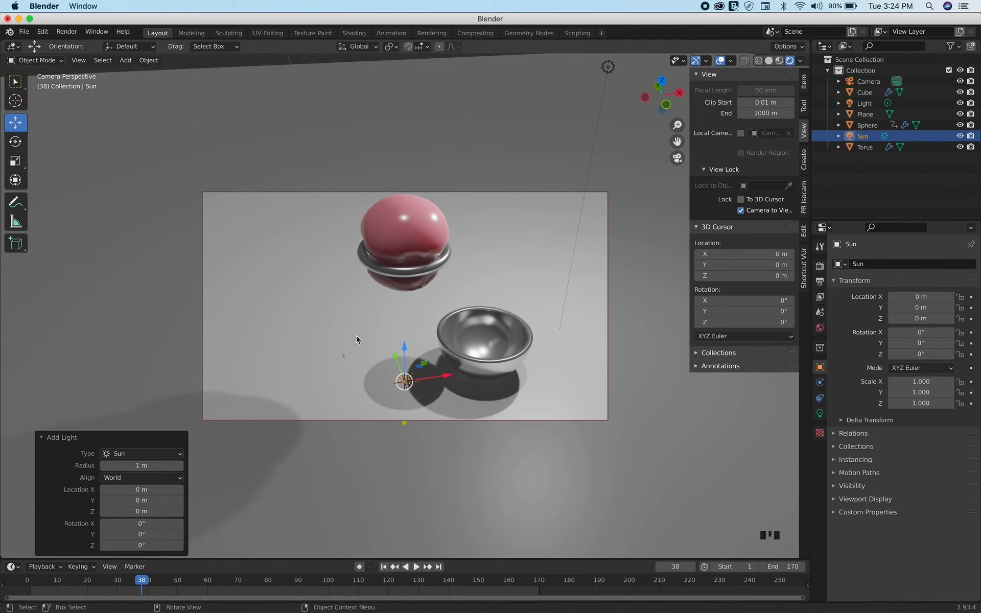
Move the sun to about Y -7.48 m and Z 6.88 m, tilt it about -40° around Y, and return to the camera view
{"action": "left_click_drag", "start_coordinate": [404, 348], "coordinate": [404, 143]}
{"action": "key", "text": "KP_0"}
{"action": "scroll", "coordinate": [467, 259], "scroll_direction": "left", "scroll_amount": 10}
{"action": "left_click_drag", "start_coordinate": [308, 168], "coordinate": [308, 148]}
{"action": "scroll", "coordinate": [325, 168], "scroll_direction": "down", "scroll_amount": 5}
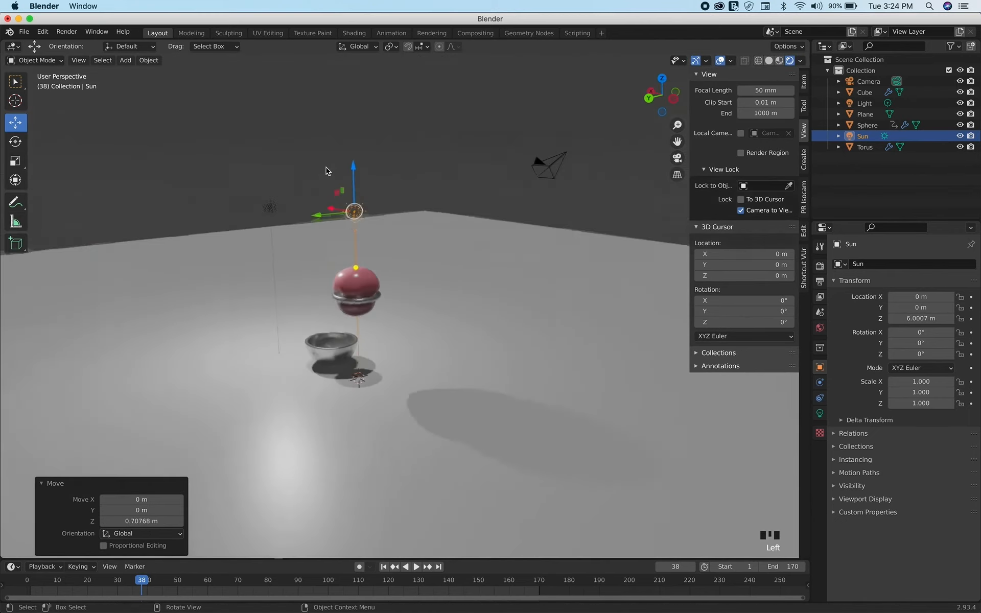
{"action": "scroll", "coordinate": [327, 171], "scroll_direction": "up", "scroll_amount": 5}
{"action": "left_click_drag", "start_coordinate": [375, 177], "coordinate": [375, 154]}
{"action": "scroll", "coordinate": [375, 153], "scroll_direction": "up", "scroll_amount": 10}
{"action": "left_click_drag", "start_coordinate": [299, 232], "coordinate": [484, 184]}
{"action": "left_click_drag", "start_coordinate": [517, 219], "coordinate": [559, 291]}
{"action": "key", "text": "KP_0"}
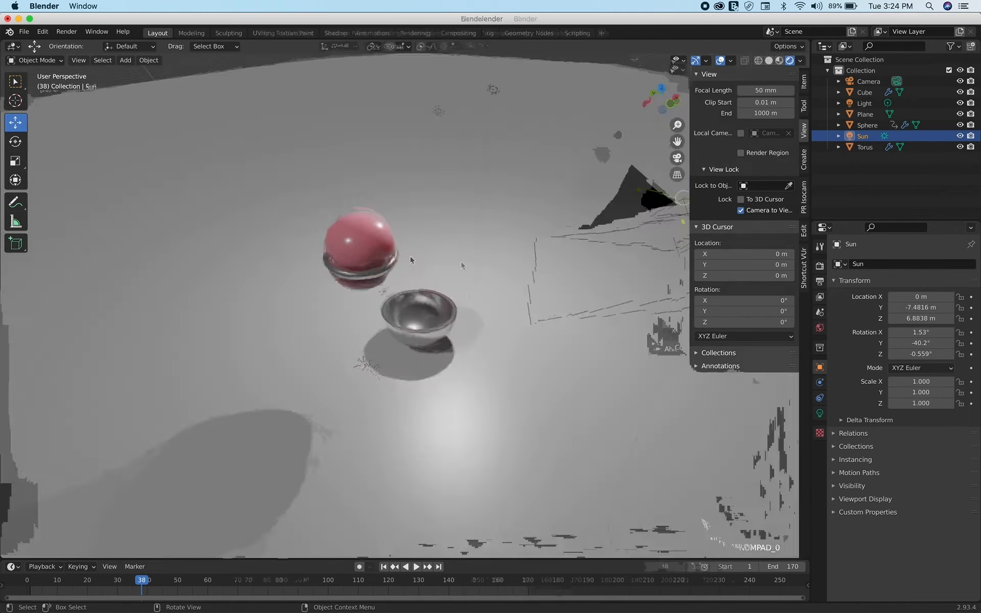
Set the sun light's Strength to 7 and turn off its shadow
{"action": "left_click", "coordinate": [819, 413]}
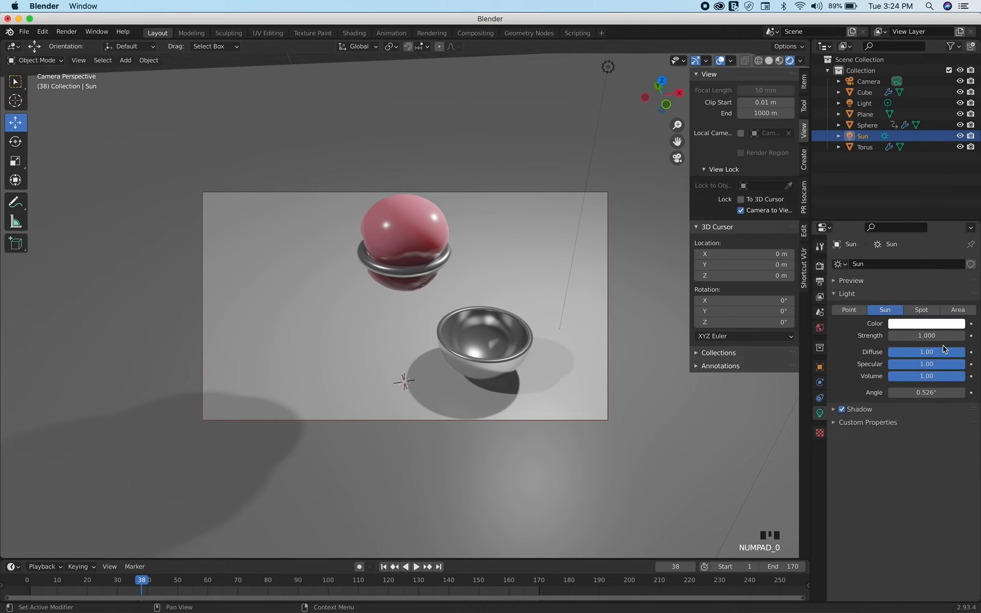
{"action": "left_click", "coordinate": [927, 336]}
{"action": "type", "text": "1.0"}
{"action": "type", "text": "7"}
{"action": "key", "text": "Return"}
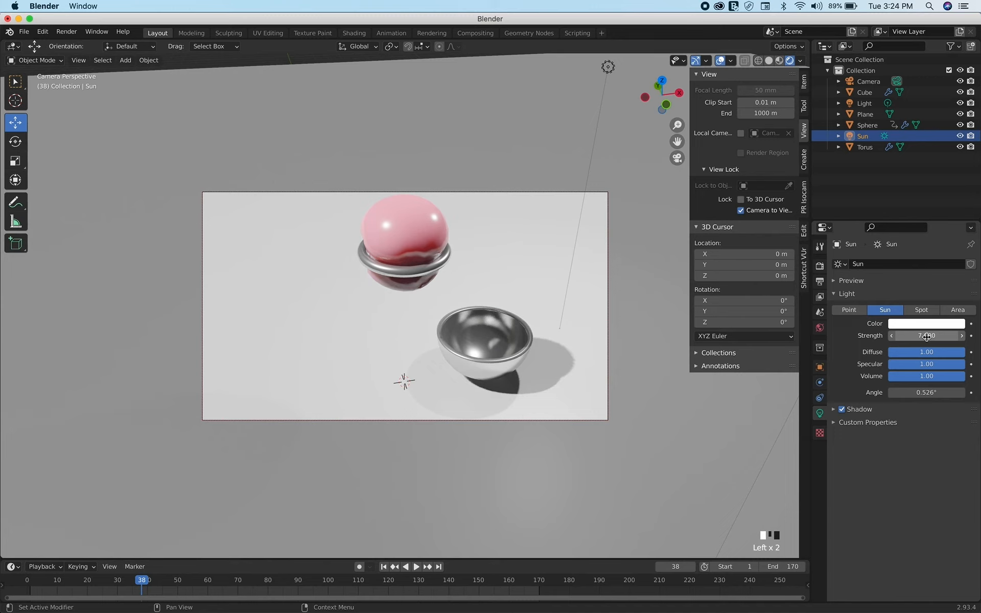
{"action": "left_click", "coordinate": [842, 409]}
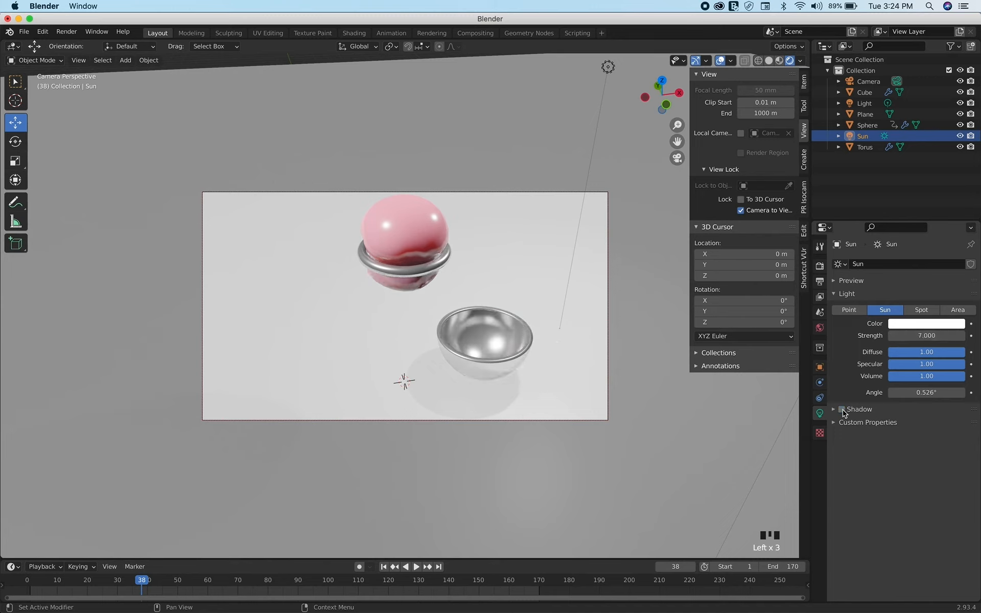
{"action": "left_click", "coordinate": [842, 412]}
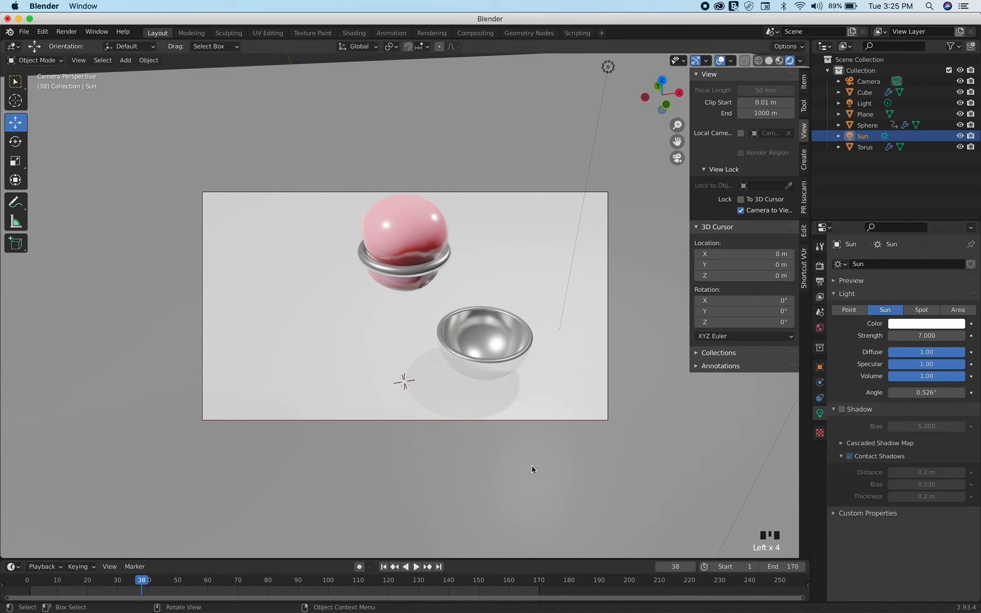
Play the animation through the camera in the rendered view to check the new lighting
{"action": "left_click", "coordinate": [414, 568]}
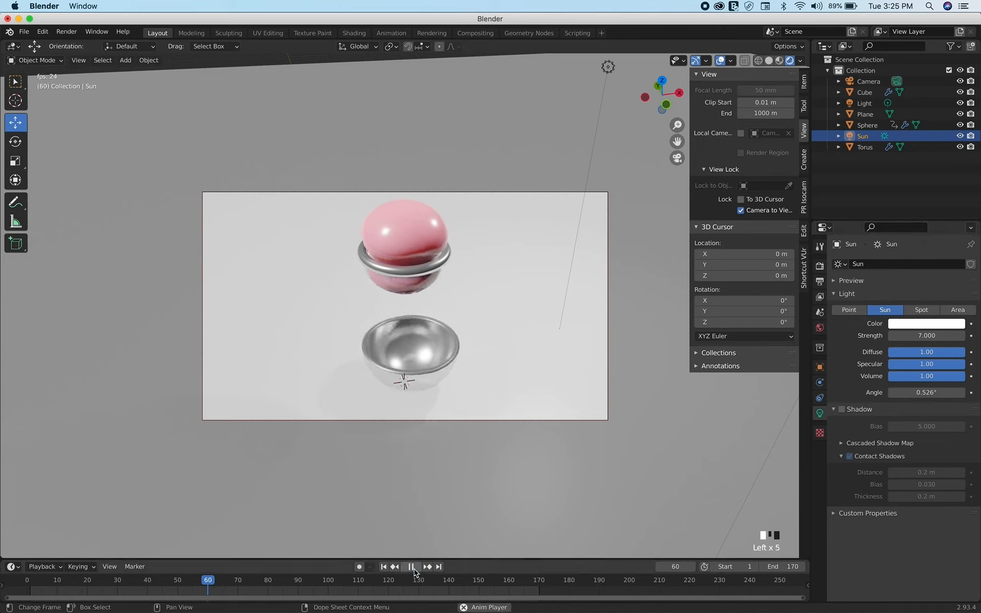
{"action": "left_click", "coordinate": [413, 566]}
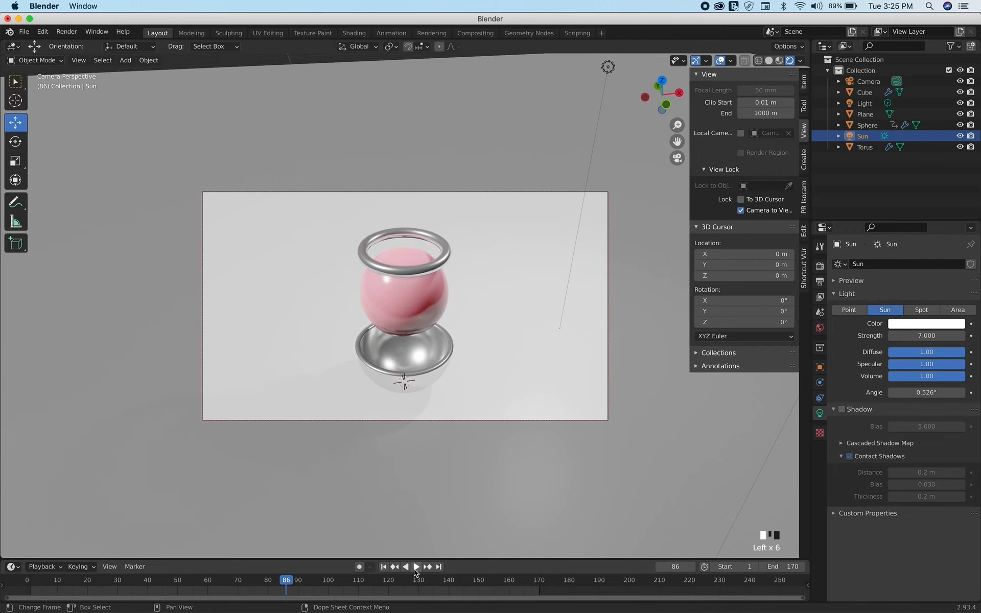
{"action": "left_click", "coordinate": [415, 568]}
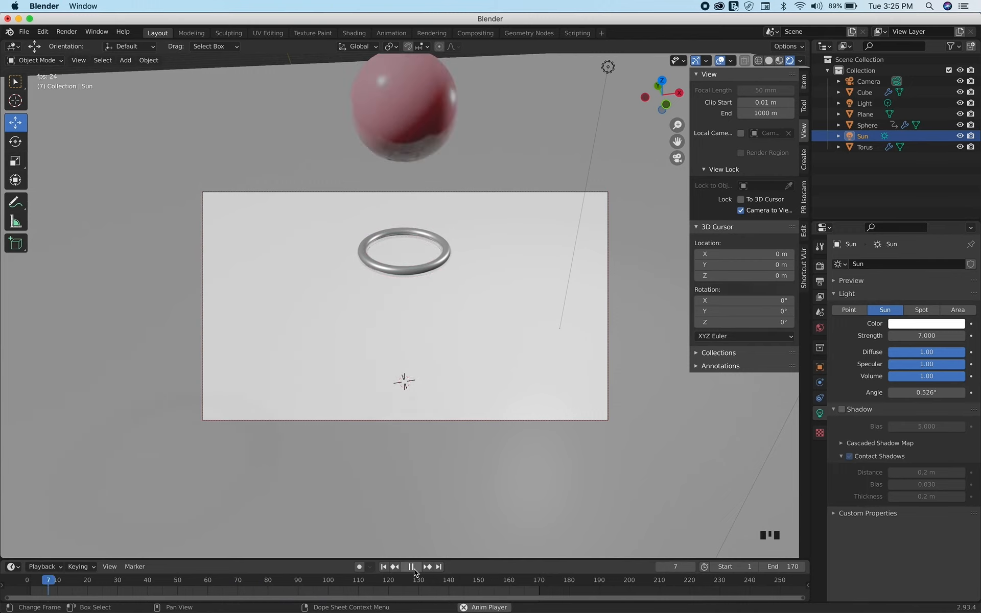
{"action": "left_click", "coordinate": [413, 567]}
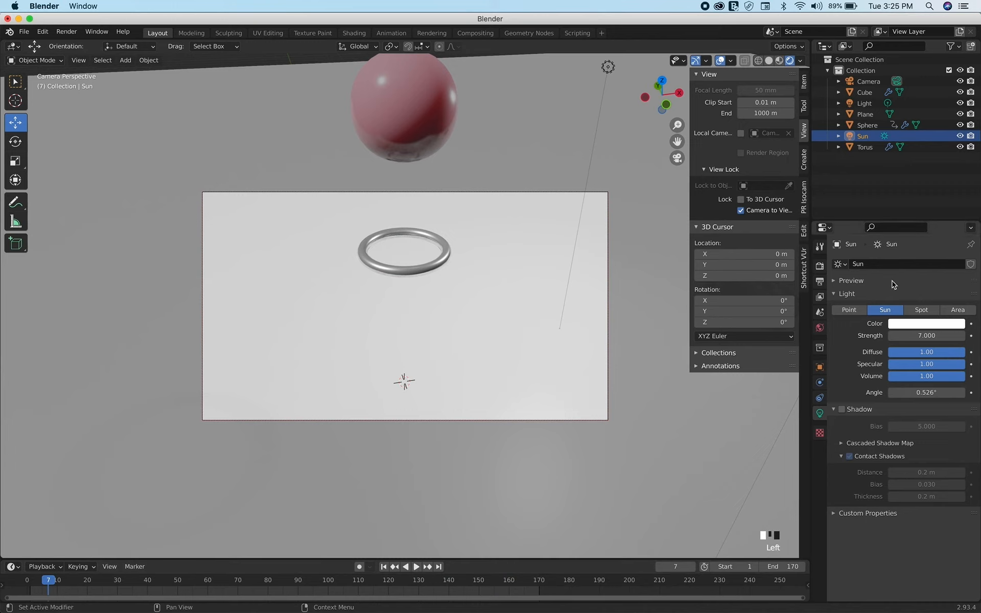
Enable Ambient Occlusion and Motion Blur in the render settings, and move the timeline to frame 44
{"action": "left_click", "coordinate": [820, 266]}
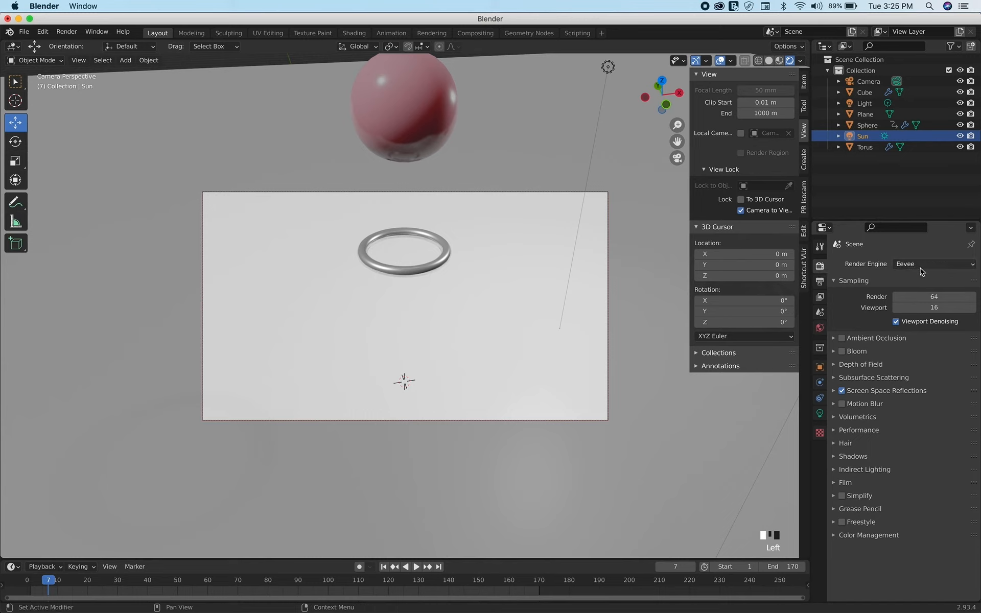
{"action": "left_click", "coordinate": [841, 338]}
{"action": "left_click", "coordinate": [842, 405]}
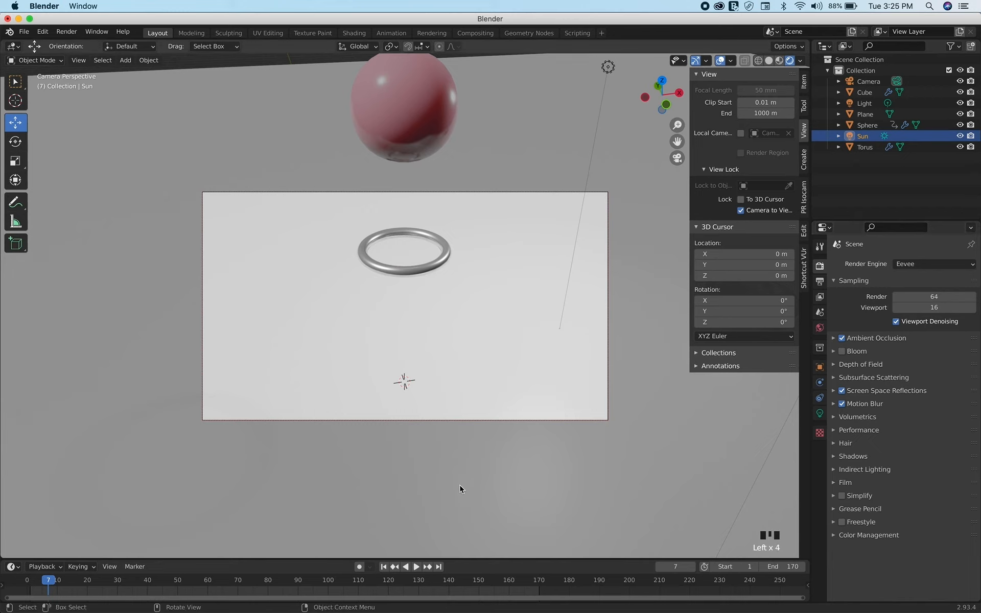
{"action": "left_click_drag", "start_coordinate": [345, 583], "coordinate": [260, 581]}
{"action": "left_click", "coordinate": [159, 581]}
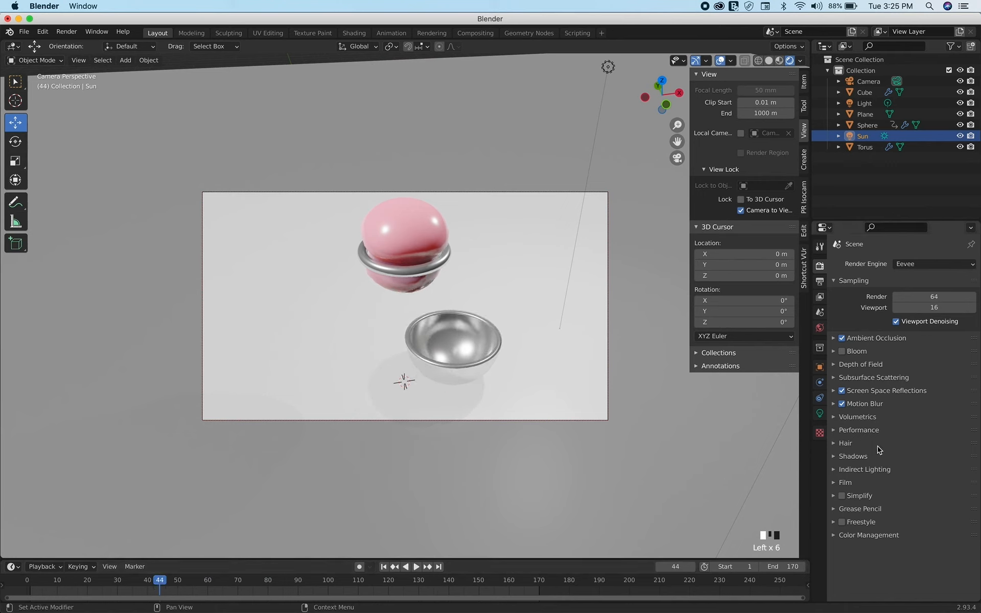
Review the output settings and available file formats, keeping PNG, and bring up the render commands
{"action": "left_click", "coordinate": [818, 282]}
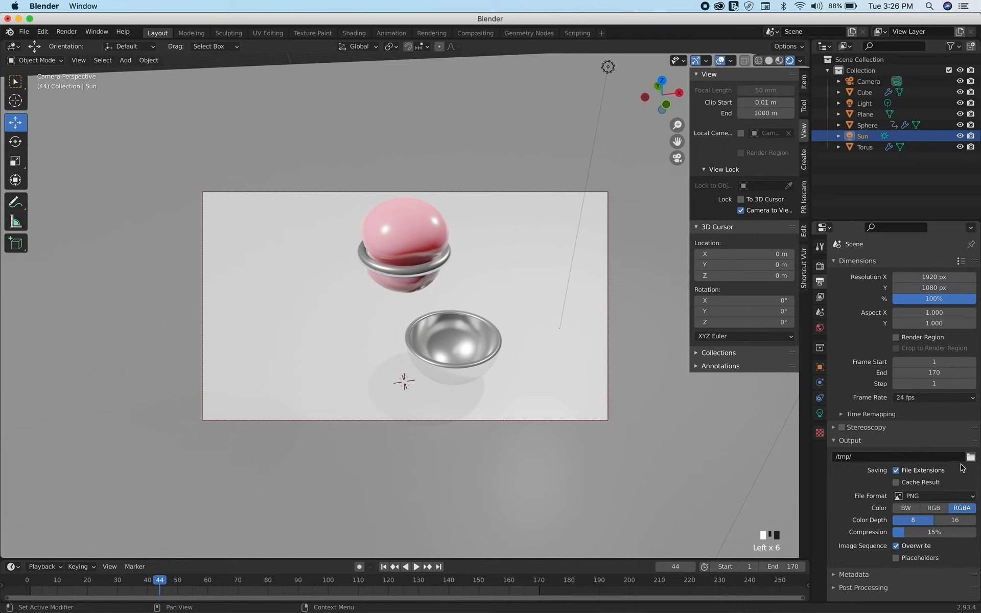
{"action": "left_click", "coordinate": [952, 498]}
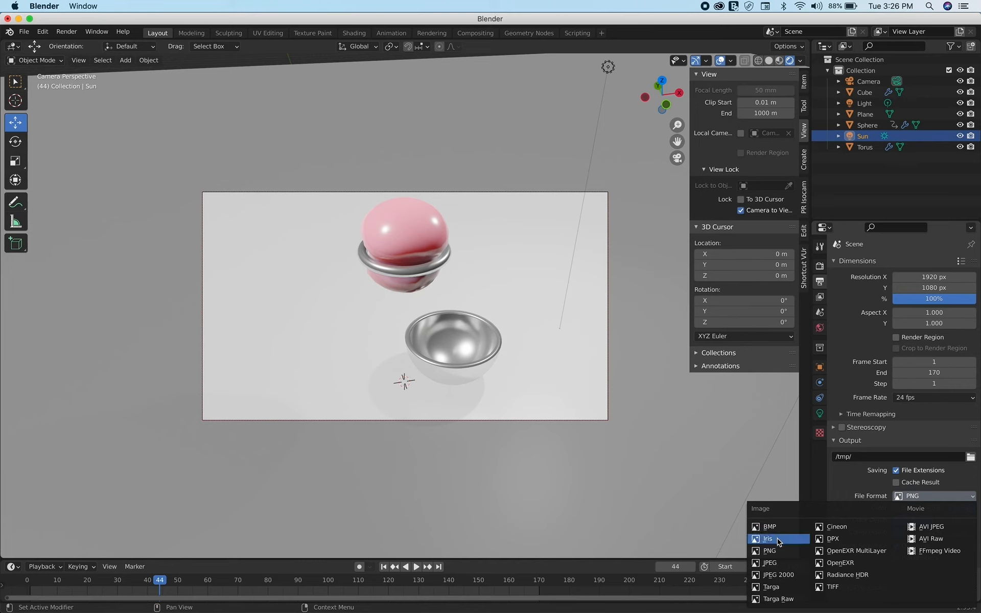
{"action": "left_click", "coordinate": [834, 481]}
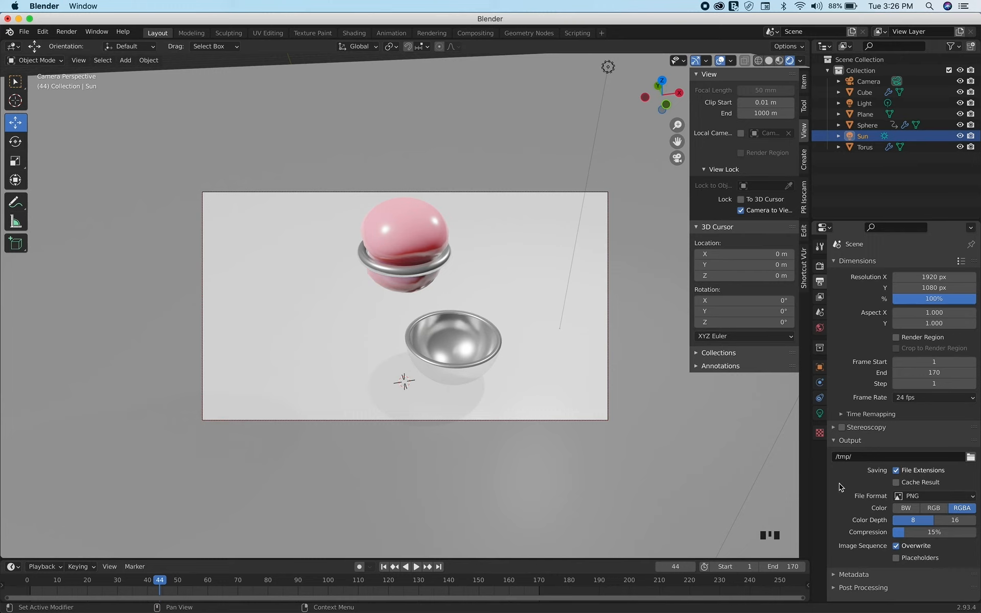
{"action": "left_click", "coordinate": [68, 33]}
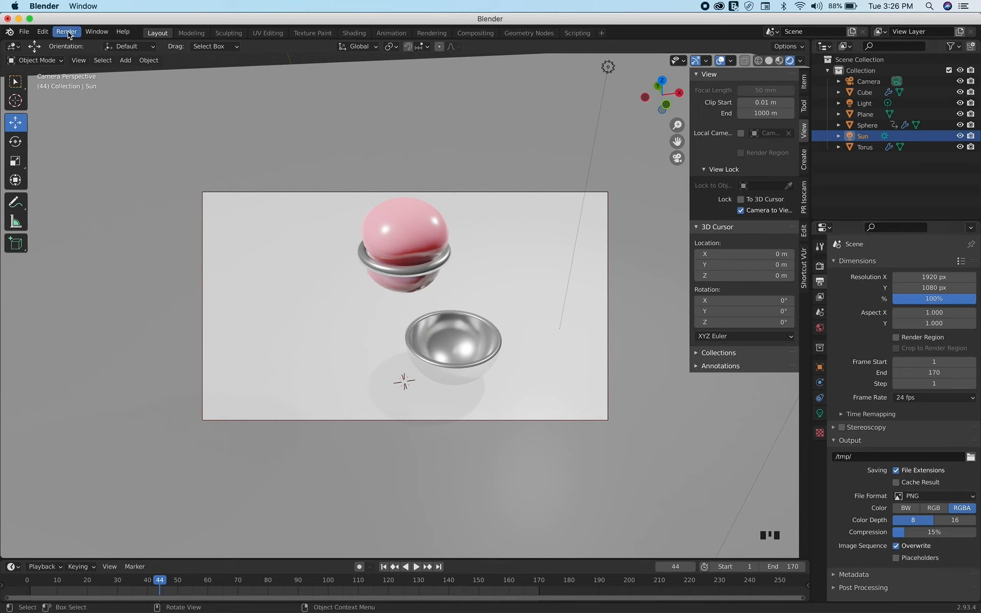